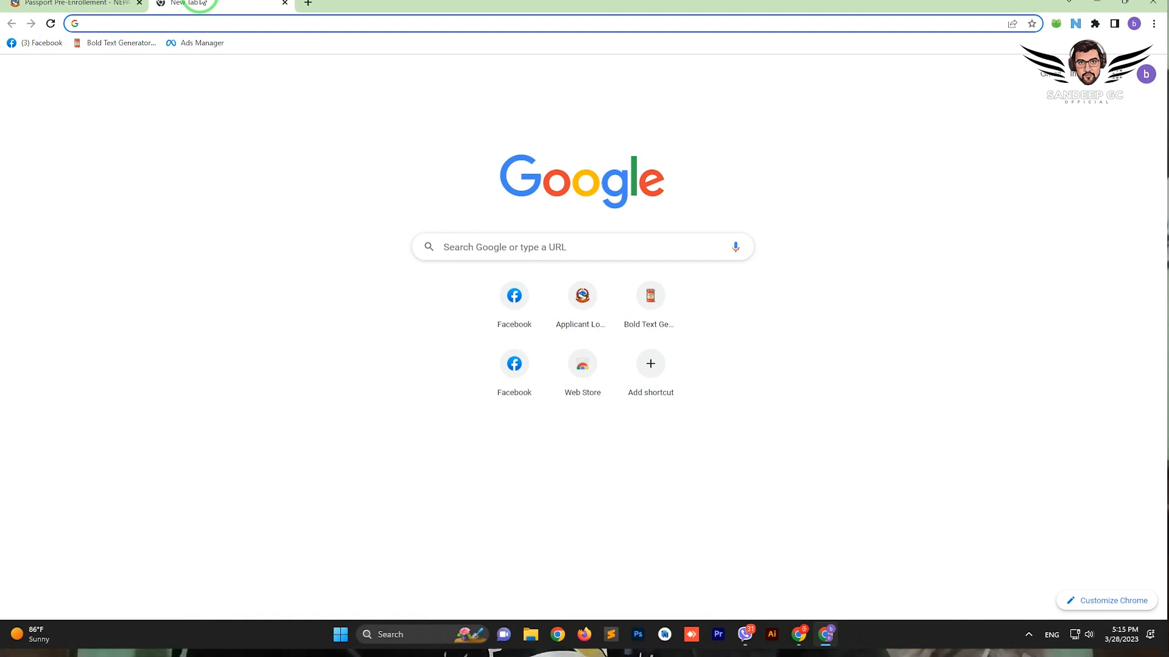
Open nepalpassport.gov.np in the blank tab via the 'nepal' address-bar suggestion
{"action": "left_click", "coordinate": [68, 3]}
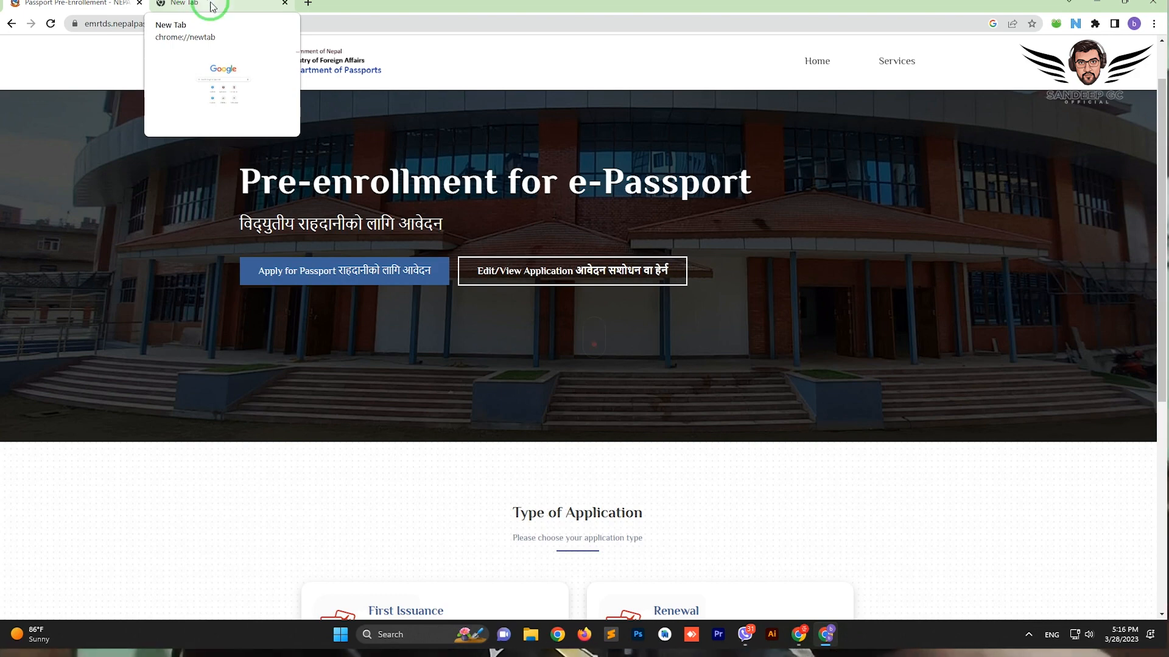
{"action": "scroll", "coordinate": [503, 292], "scroll_direction": "down", "scroll_amount": 3}
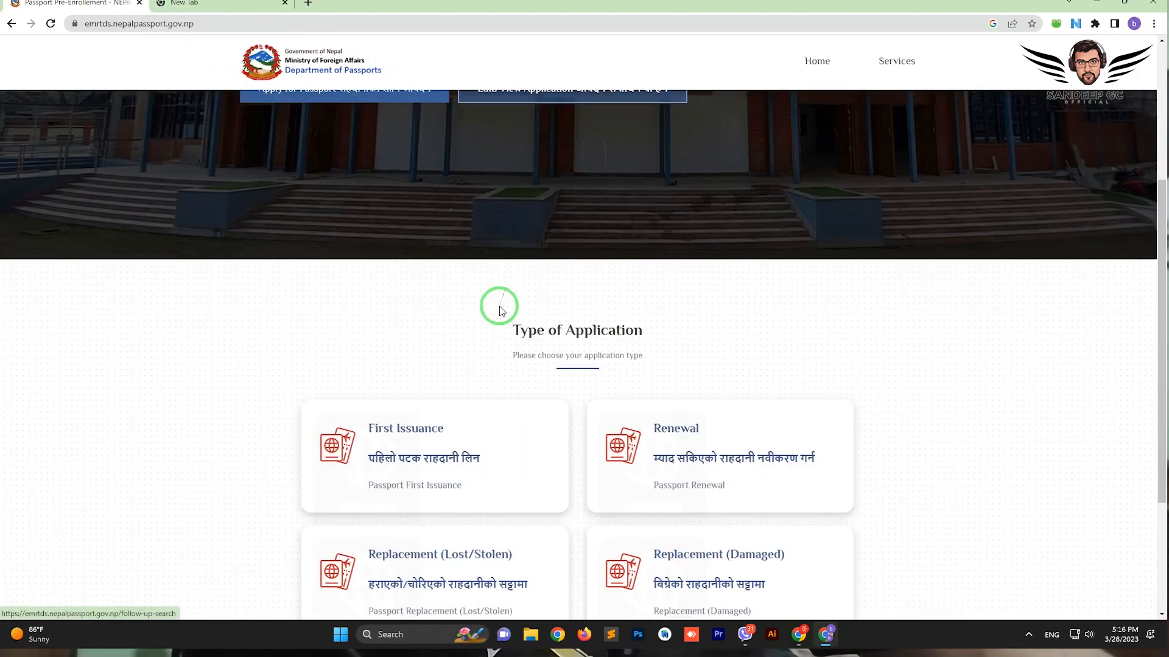
{"action": "scroll", "coordinate": [496, 314], "scroll_direction": "up", "scroll_amount": 5}
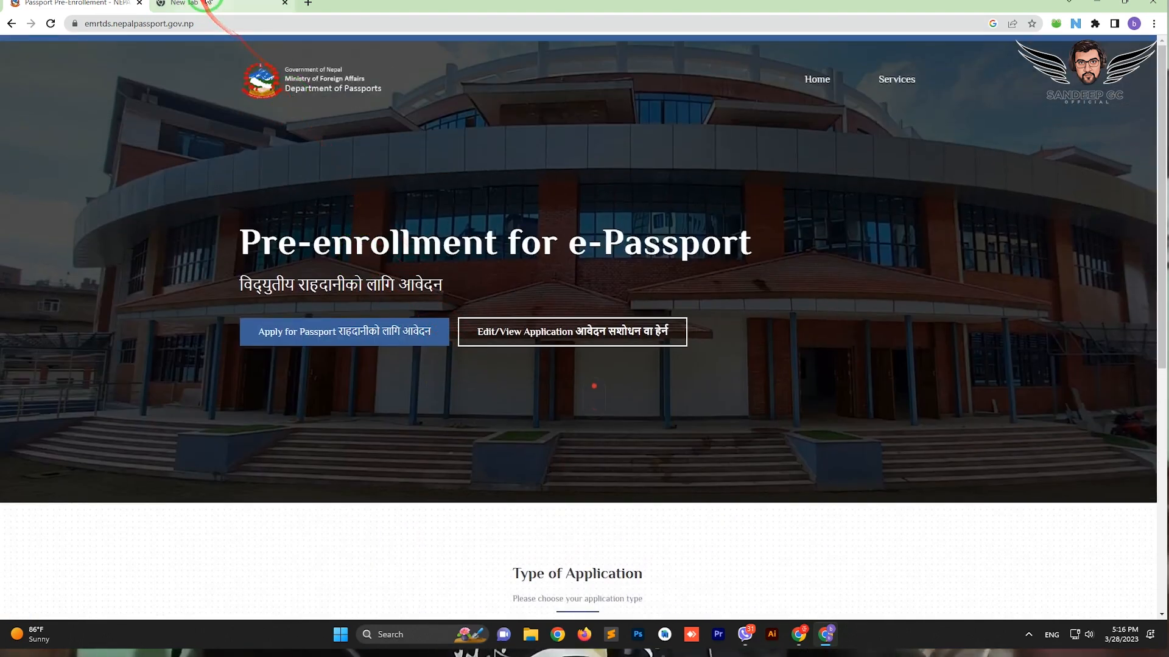
{"action": "left_click", "coordinate": [207, 3]}
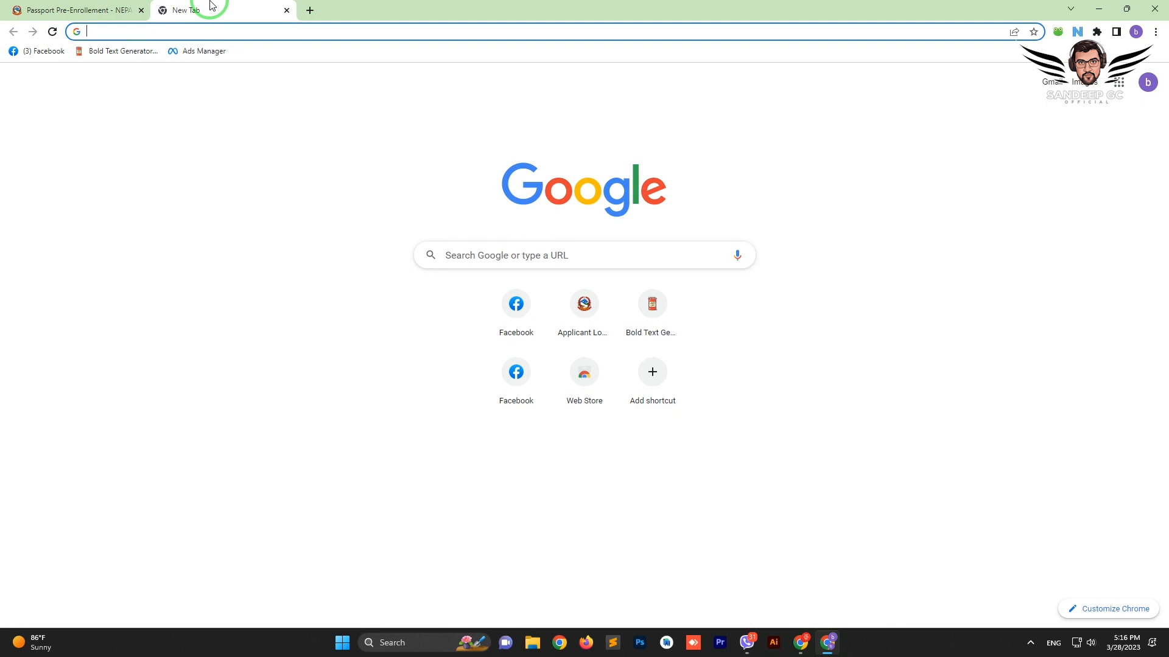
{"action": "type", "text": "nepalpassport.gov.np"}
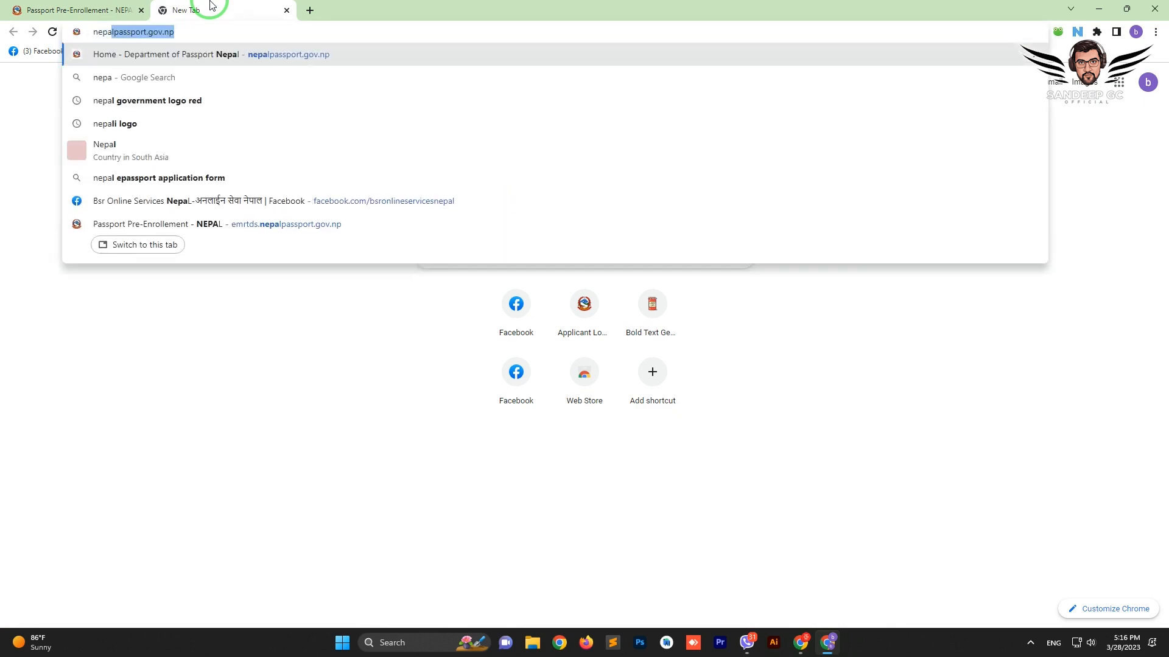
{"action": "key", "text": "Return"}
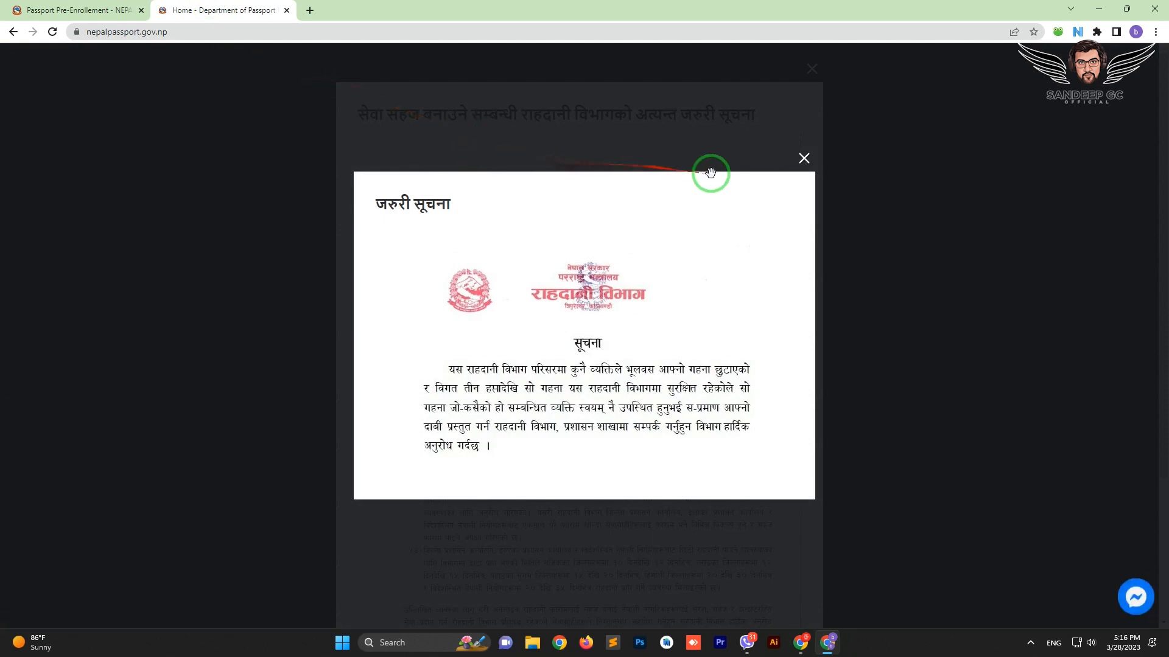
Close the urgent notice popups and minimize the Messenger chat greeting
{"action": "left_click", "coordinate": [803, 158]}
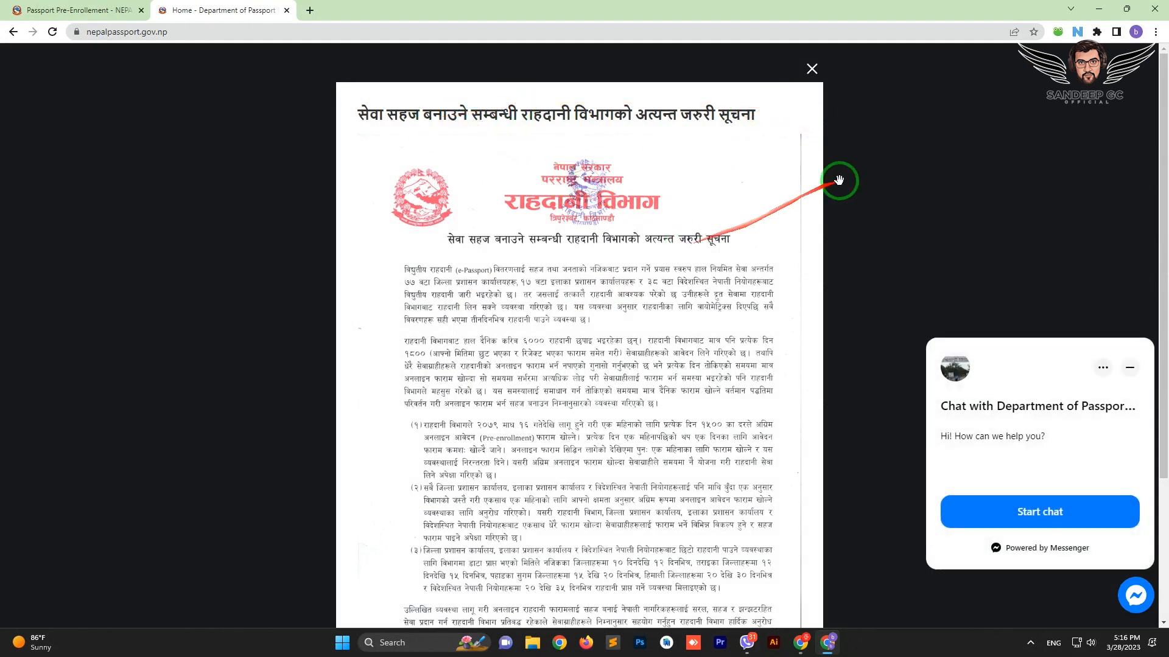
{"action": "left_click", "coordinate": [1129, 367]}
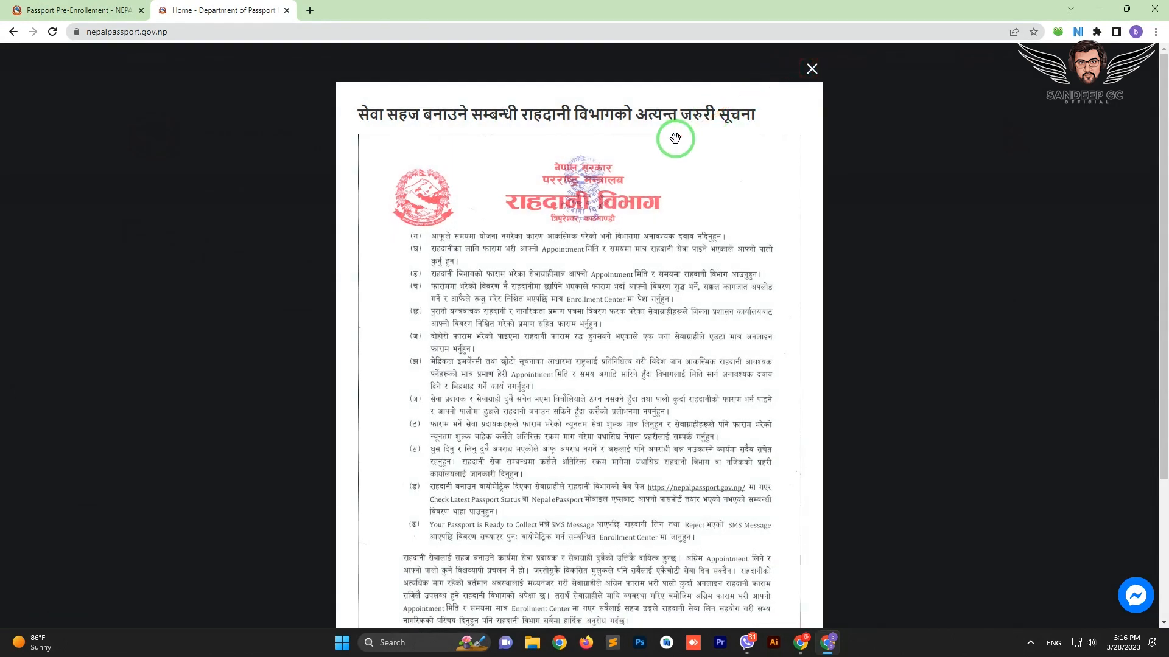
{"action": "left_click", "coordinate": [813, 78]}
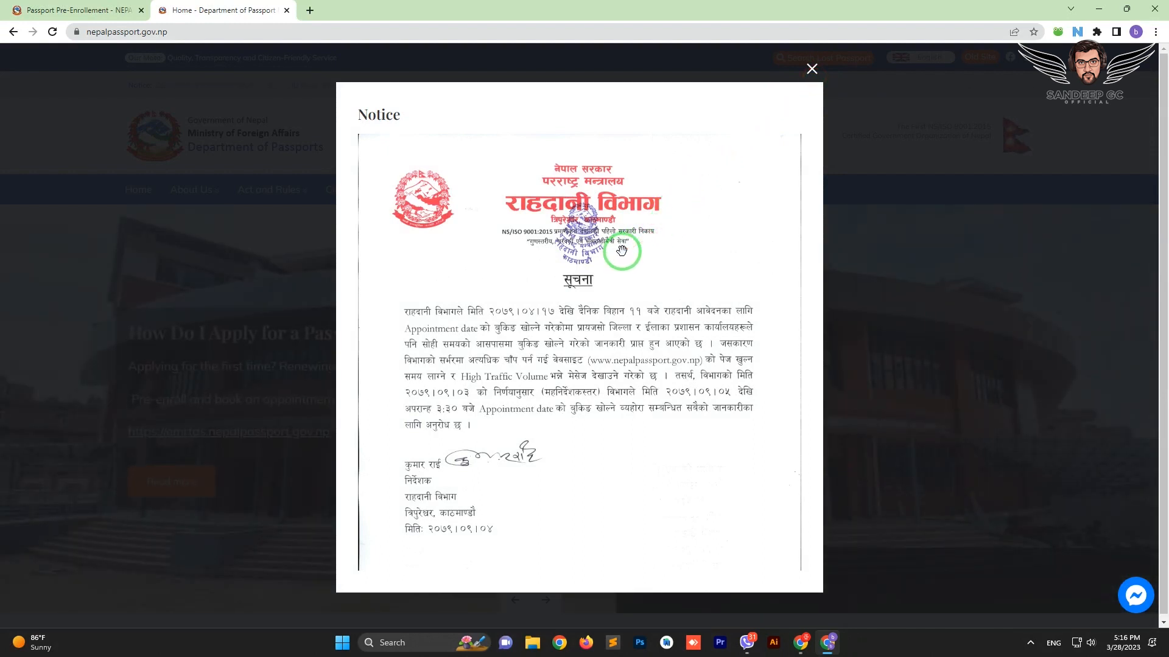
{"action": "left_click", "coordinate": [812, 76]}
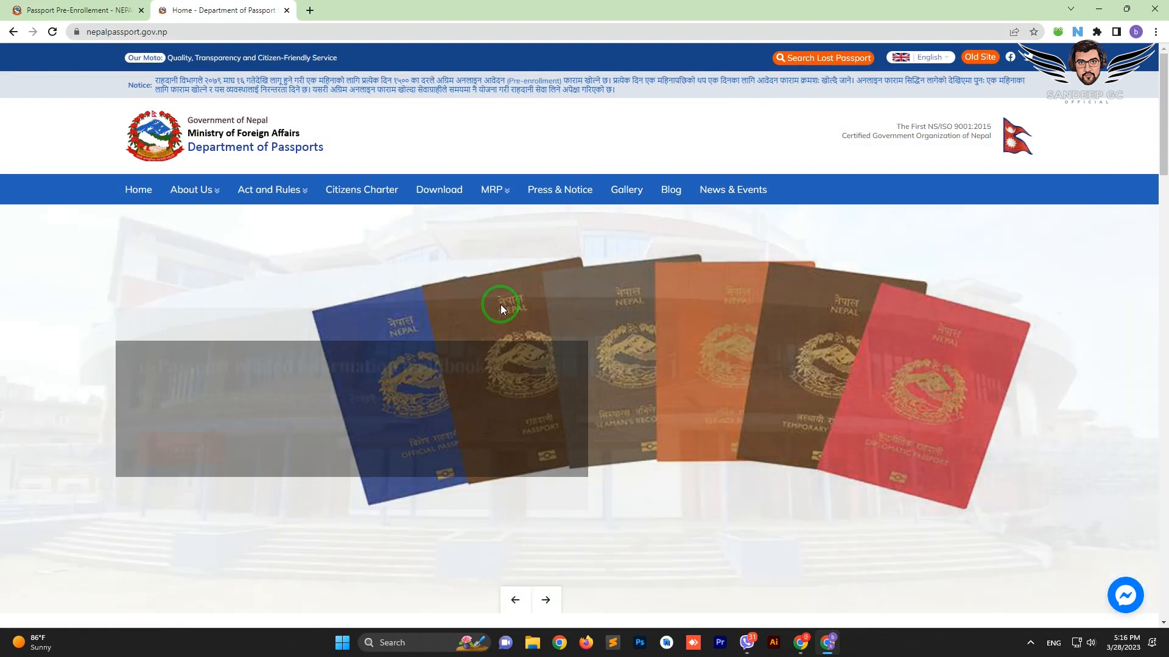
Follow the emrtds.nepalpassport.gov.np link in the home page's How Do I Apply slide
{"action": "scroll", "coordinate": [498, 308], "scroll_direction": "down", "scroll_amount": 1}
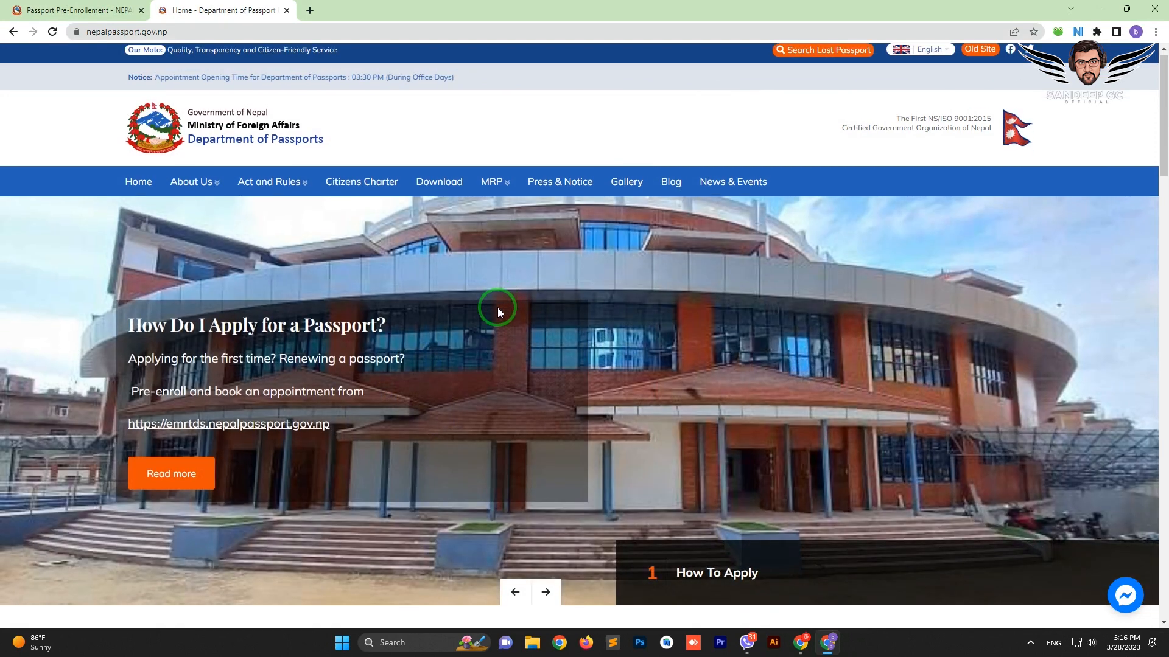
{"action": "scroll", "coordinate": [498, 308], "scroll_direction": "down", "scroll_amount": 2}
{"action": "scroll", "coordinate": [498, 307], "scroll_direction": "up", "scroll_amount": 2}
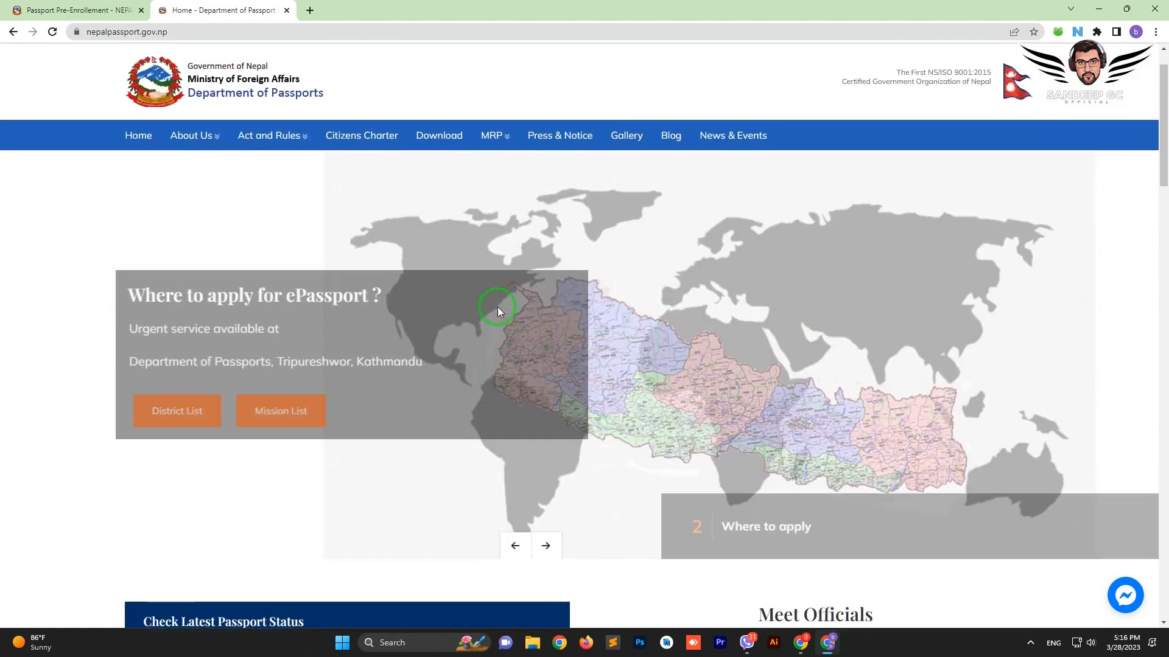
{"action": "scroll", "coordinate": [344, 243], "scroll_direction": "down", "scroll_amount": 5}
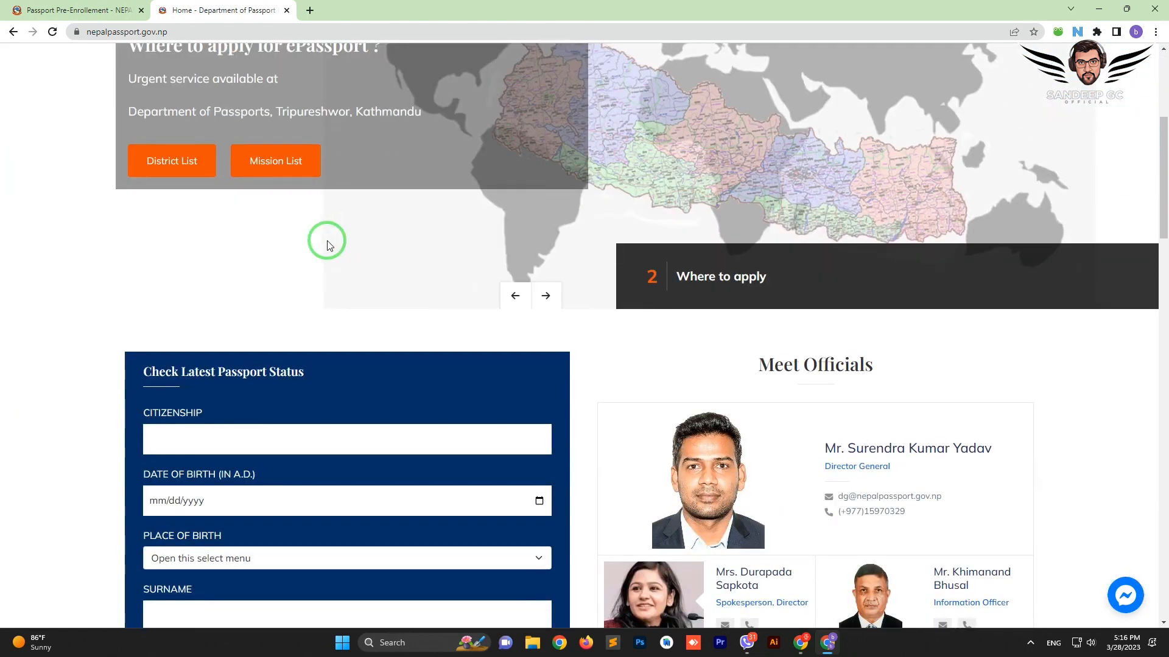
{"action": "scroll", "coordinate": [819, 279], "scroll_direction": "down", "scroll_amount": 4}
{"action": "scroll", "coordinate": [718, 279], "scroll_direction": "down", "scroll_amount": 3}
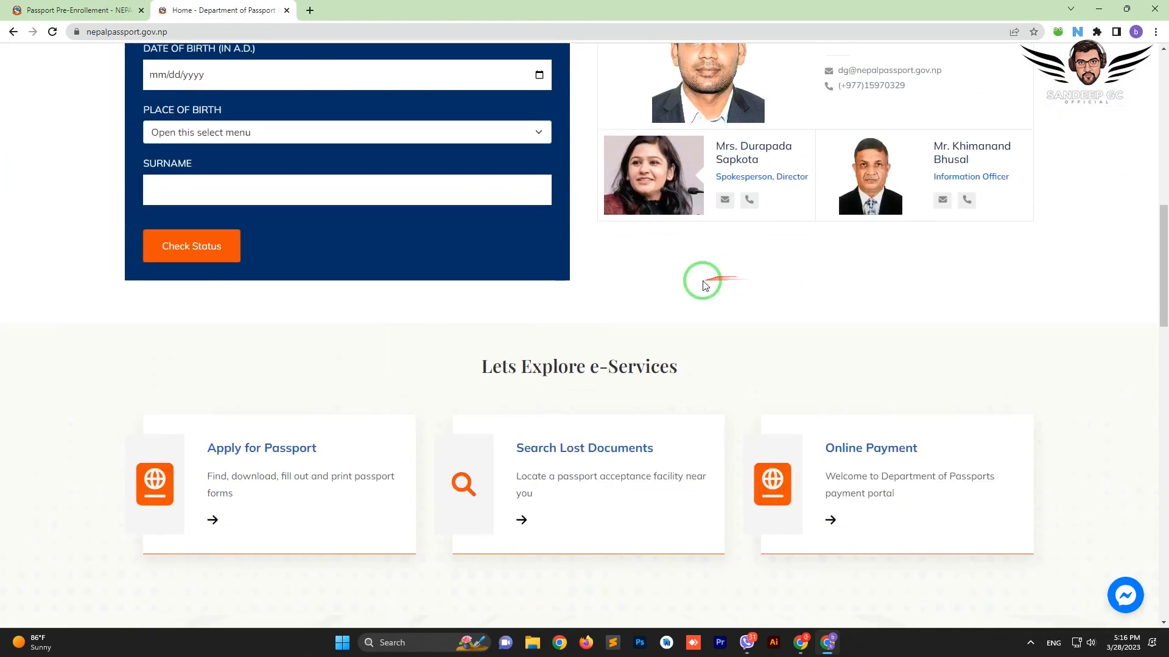
{"action": "scroll", "coordinate": [487, 317], "scroll_direction": "down", "scroll_amount": 1}
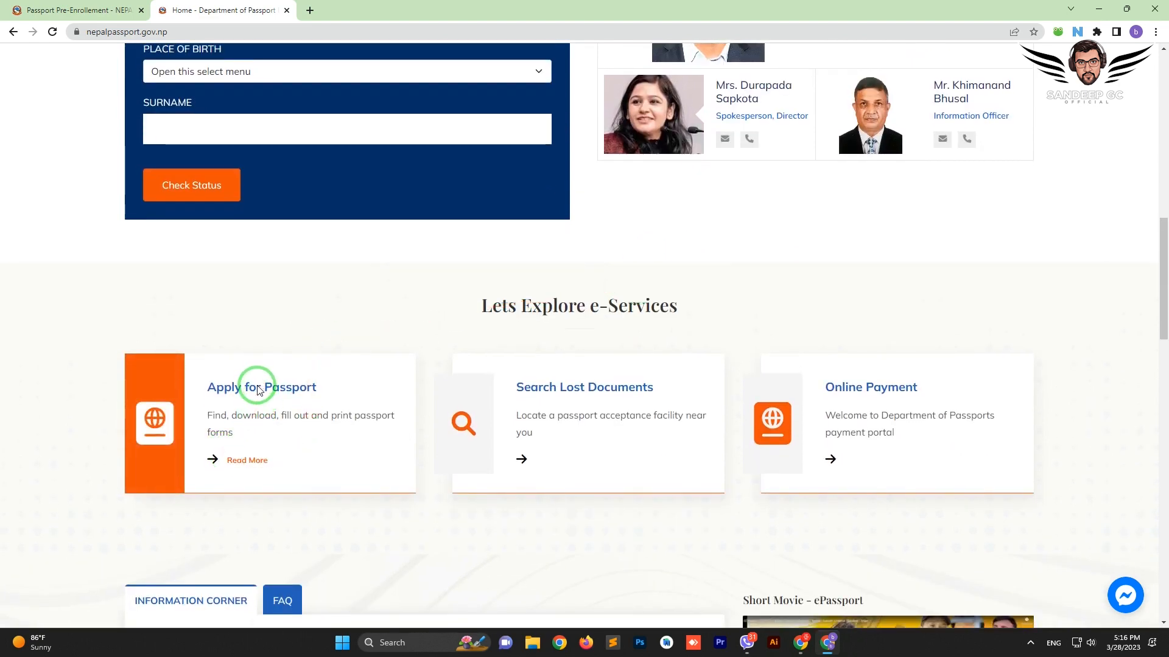
{"action": "scroll", "coordinate": [258, 390], "scroll_direction": "up", "scroll_amount": 10}
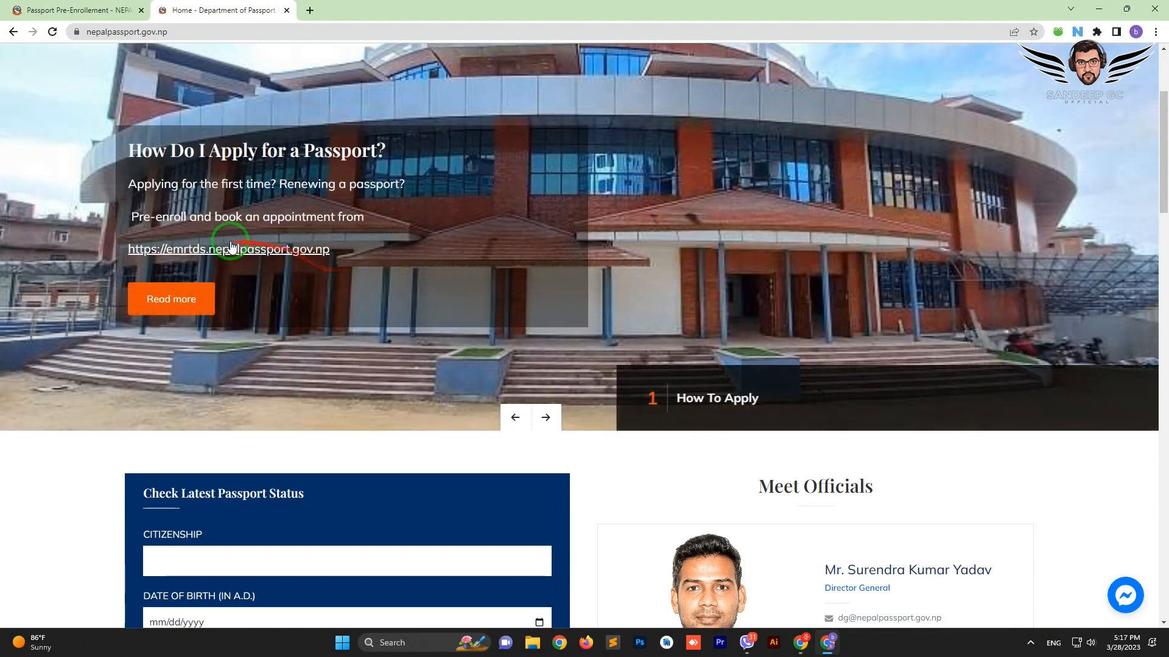
{"action": "left_click", "coordinate": [230, 249]}
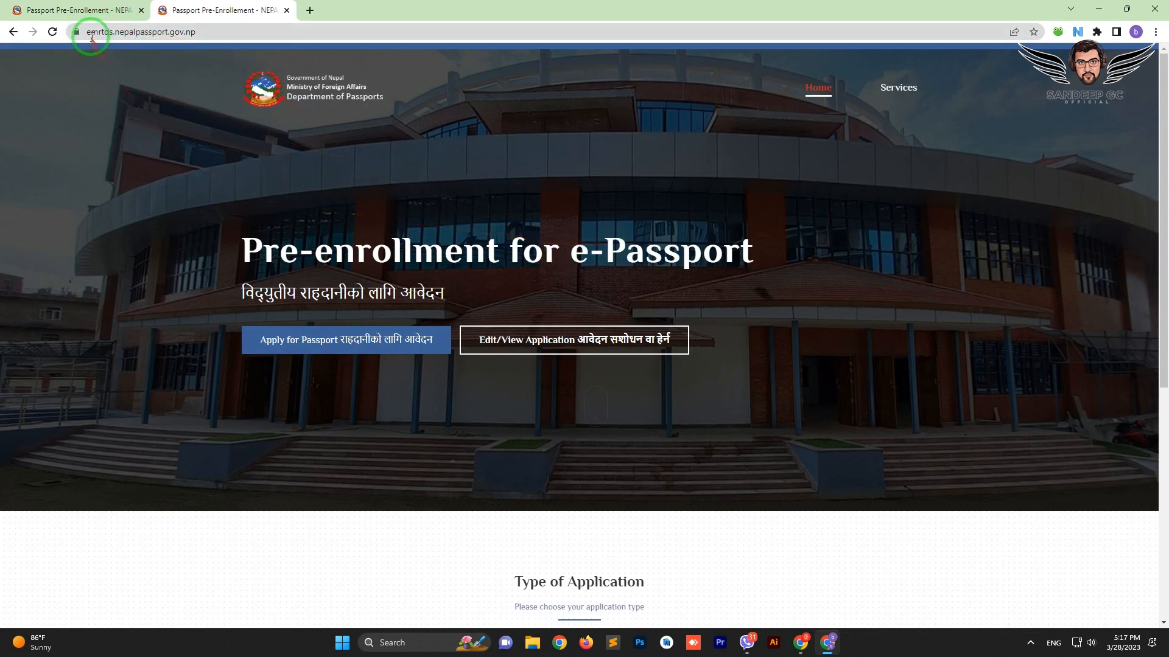
Copy the full emrtds.nepalpassport.gov.np address and load it in a new tab
{"action": "left_click_drag", "start_coordinate": [209, 32], "coordinate": [79, 32]}
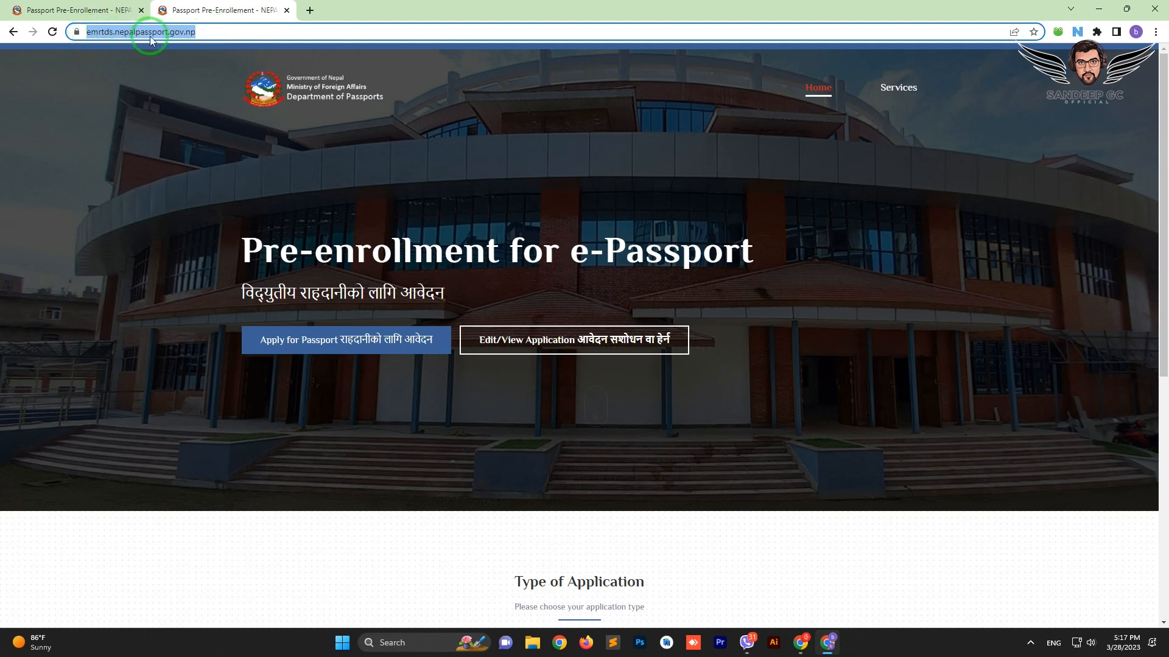
{"action": "left_click", "coordinate": [201, 34]}
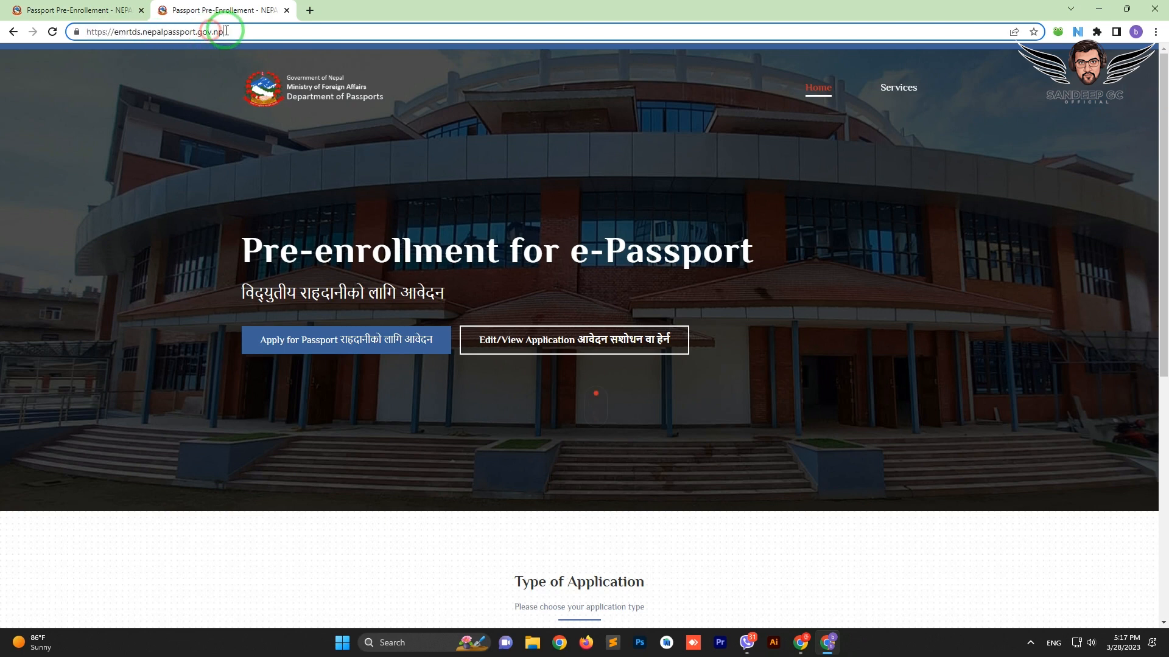
{"action": "left_click_drag", "start_coordinate": [219, 33], "coordinate": [75, 38]}
{"action": "key", "text": "ctrl+c"}
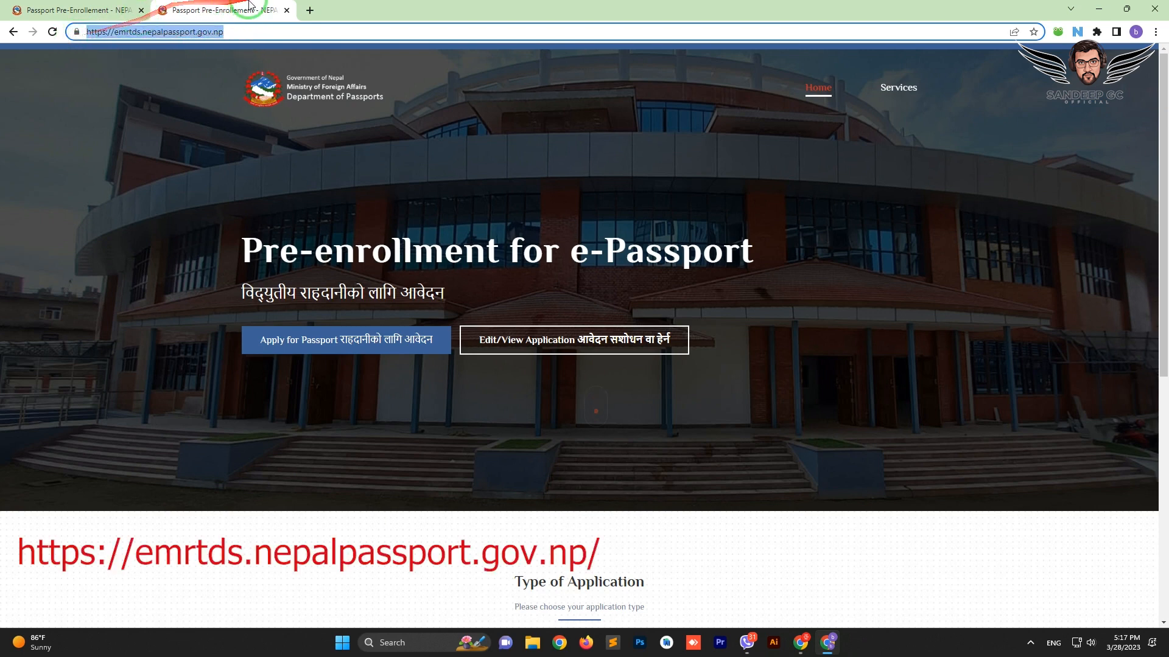
{"action": "left_click", "coordinate": [309, 10]}
{"action": "key", "text": "ctrl+v"}
{"action": "key", "text": "Return"}
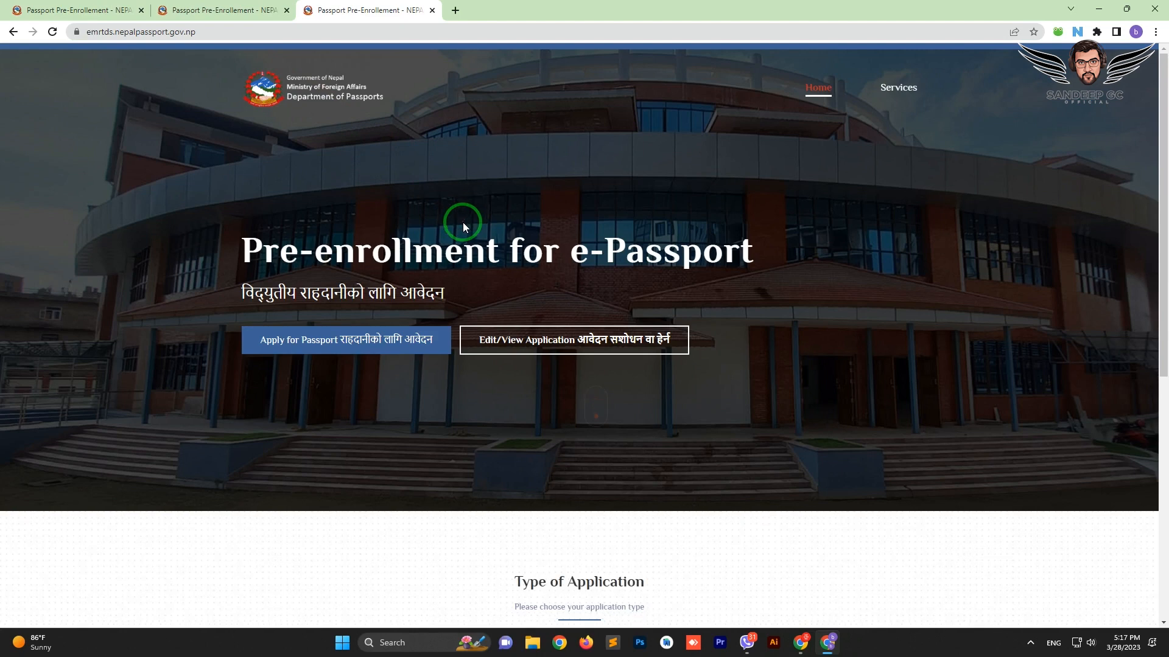
{"action": "scroll", "coordinate": [463, 222], "scroll_direction": "down", "scroll_amount": 2}
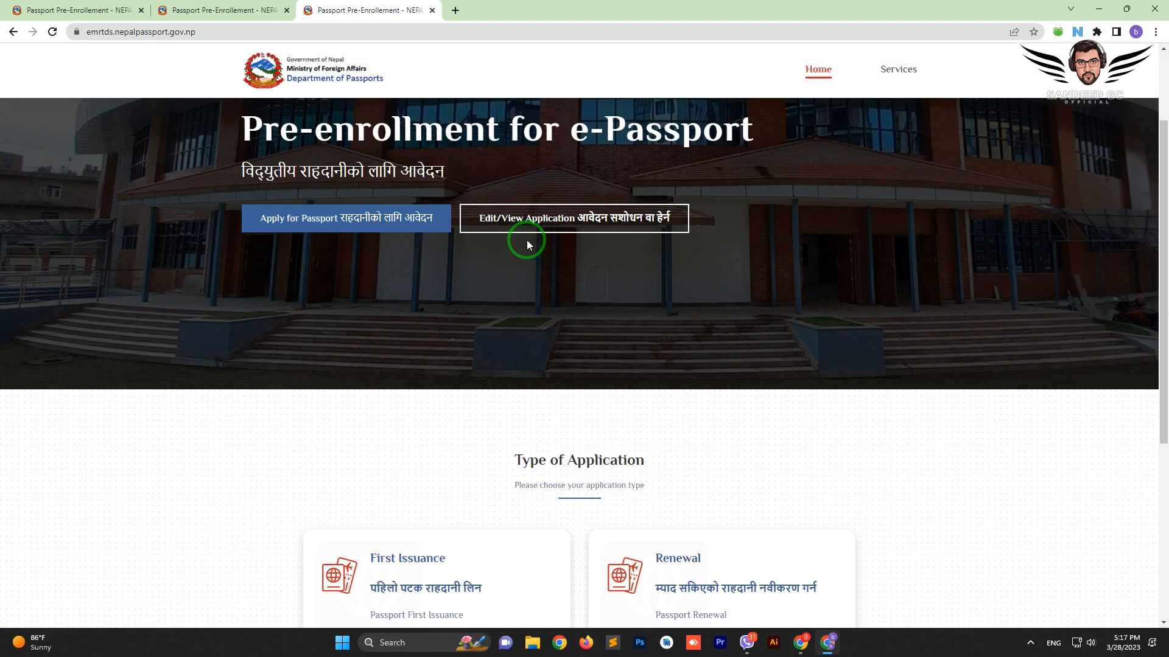
{"action": "scroll", "coordinate": [527, 244], "scroll_direction": "down", "scroll_amount": 1}
{"action": "scroll", "coordinate": [527, 243], "scroll_direction": "up", "scroll_amount": 2}
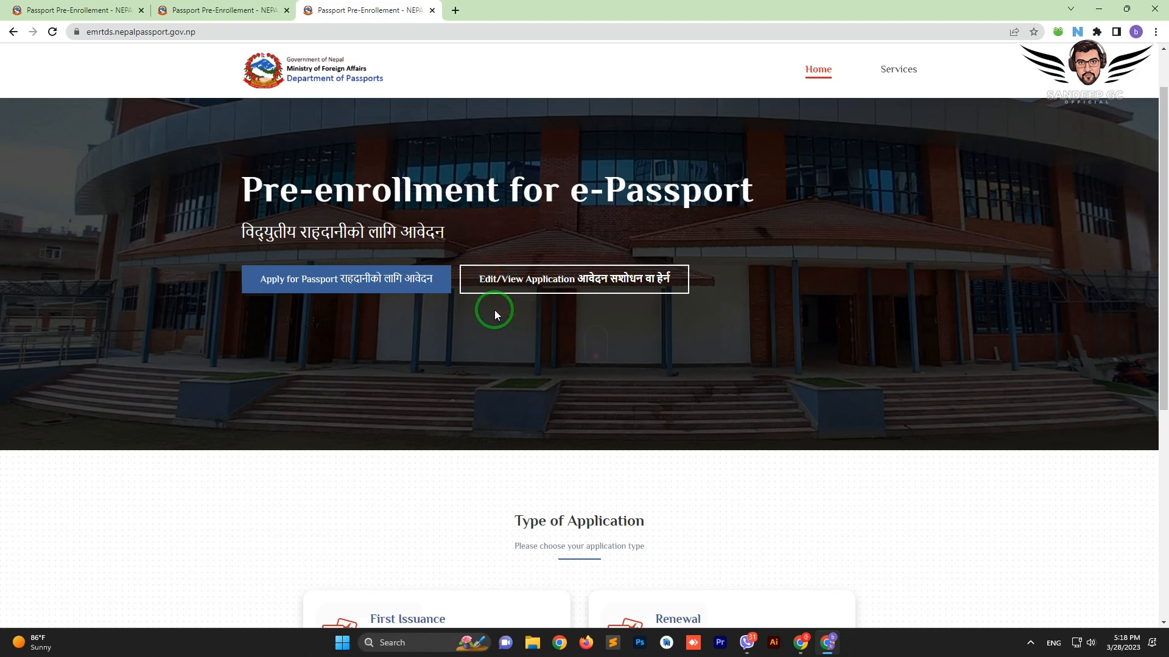
{"action": "scroll", "coordinate": [494, 315], "scroll_direction": "up", "scroll_amount": 1}
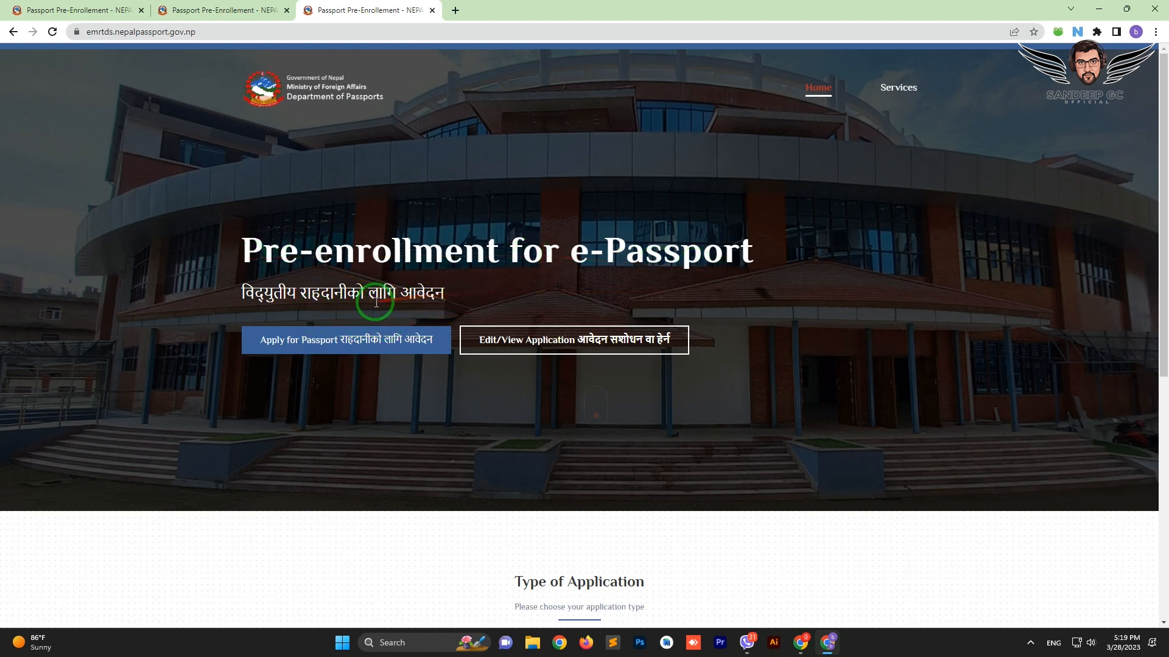
{"action": "scroll", "coordinate": [499, 293], "scroll_direction": "down", "scroll_amount": 5}
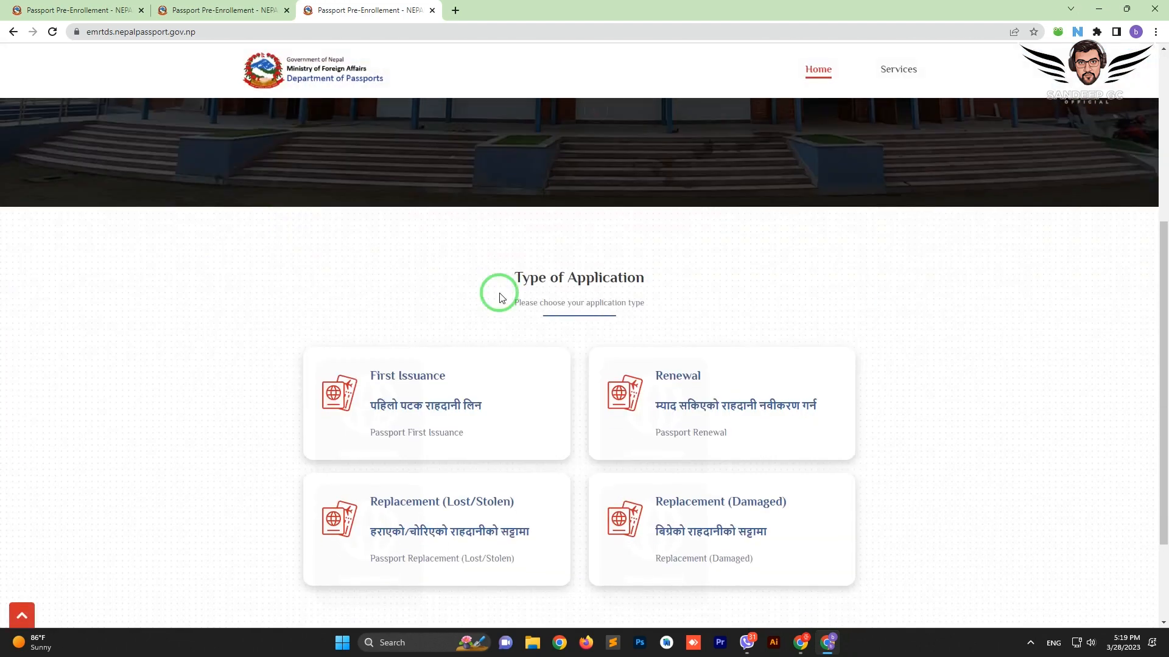
{"action": "scroll", "coordinate": [499, 297], "scroll_direction": "up", "scroll_amount": 5}
{"action": "scroll", "coordinate": [423, 333], "scroll_direction": "down", "scroll_amount": 3}
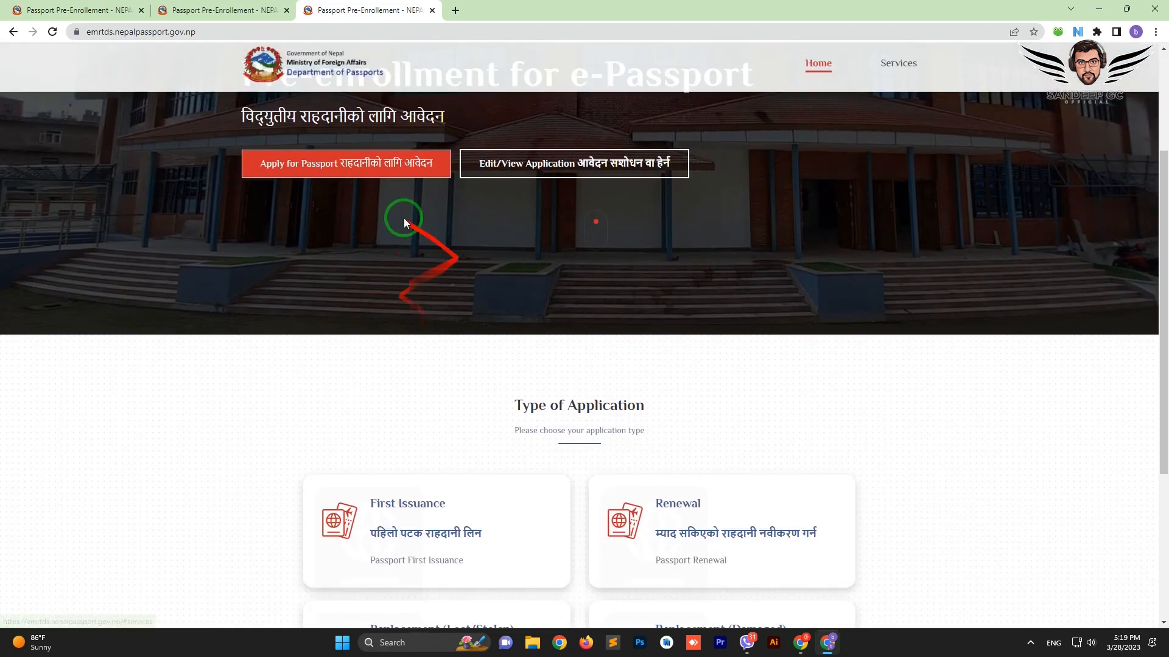
{"action": "scroll", "coordinate": [477, 248], "scroll_direction": "down", "scroll_amount": 4}
{"action": "scroll", "coordinate": [483, 253], "scroll_direction": "up", "scroll_amount": 5}
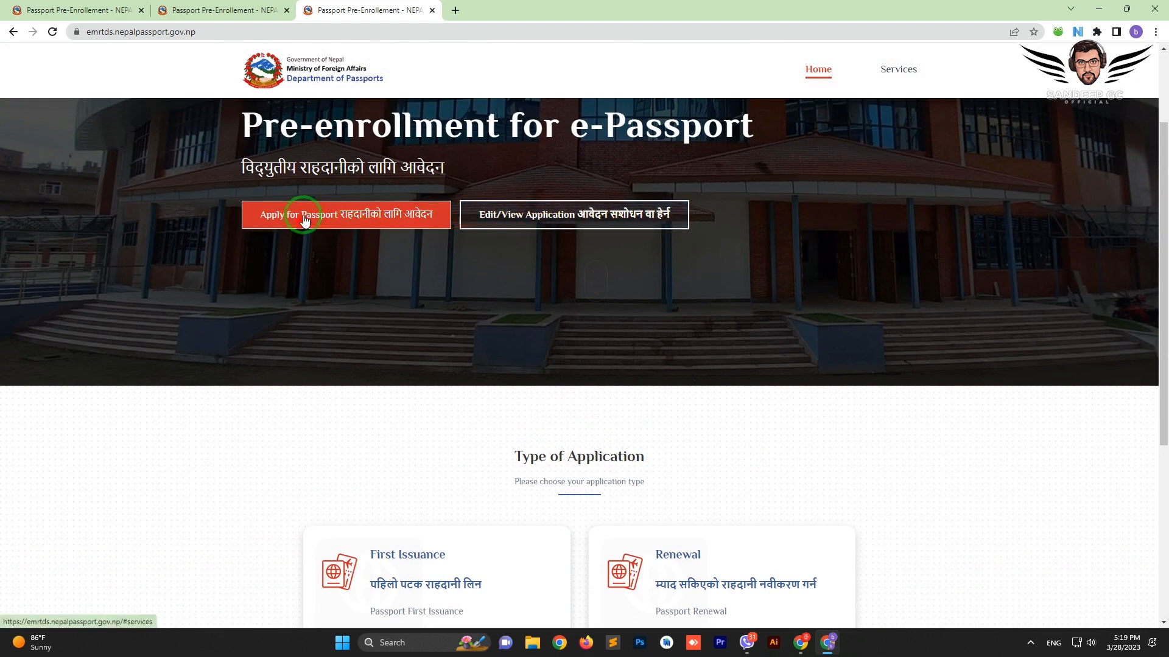
{"action": "scroll", "coordinate": [505, 308], "scroll_direction": "down", "scroll_amount": 5}
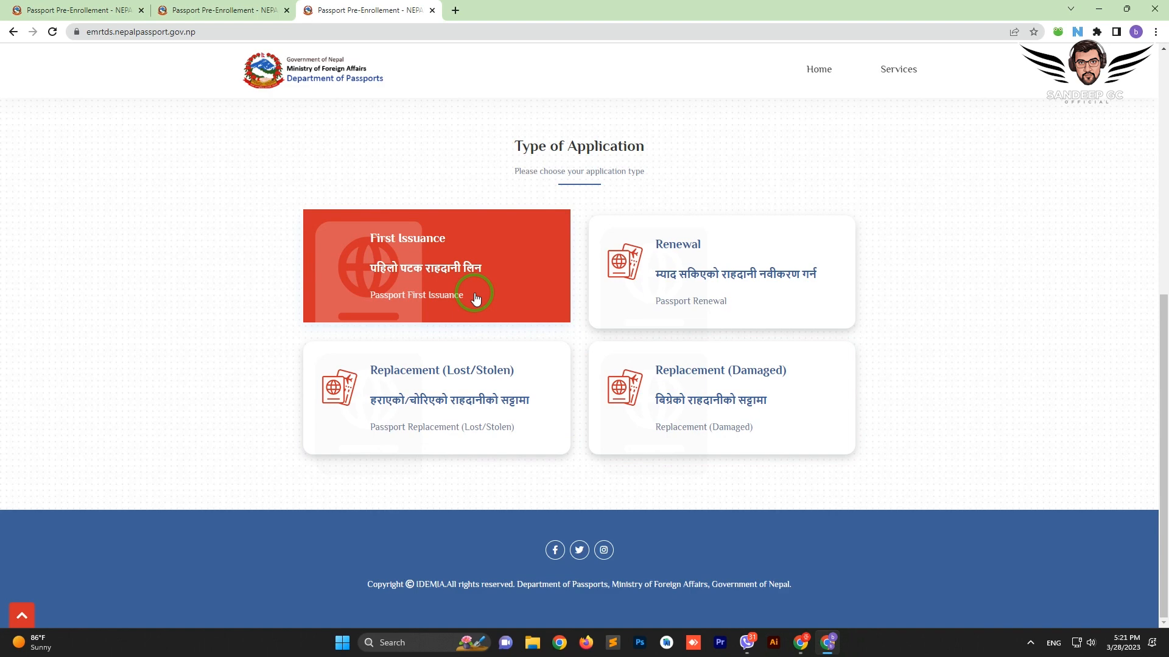
Start a First Issuance application and read the Nepali heading notes
{"action": "left_click", "coordinate": [447, 271]}
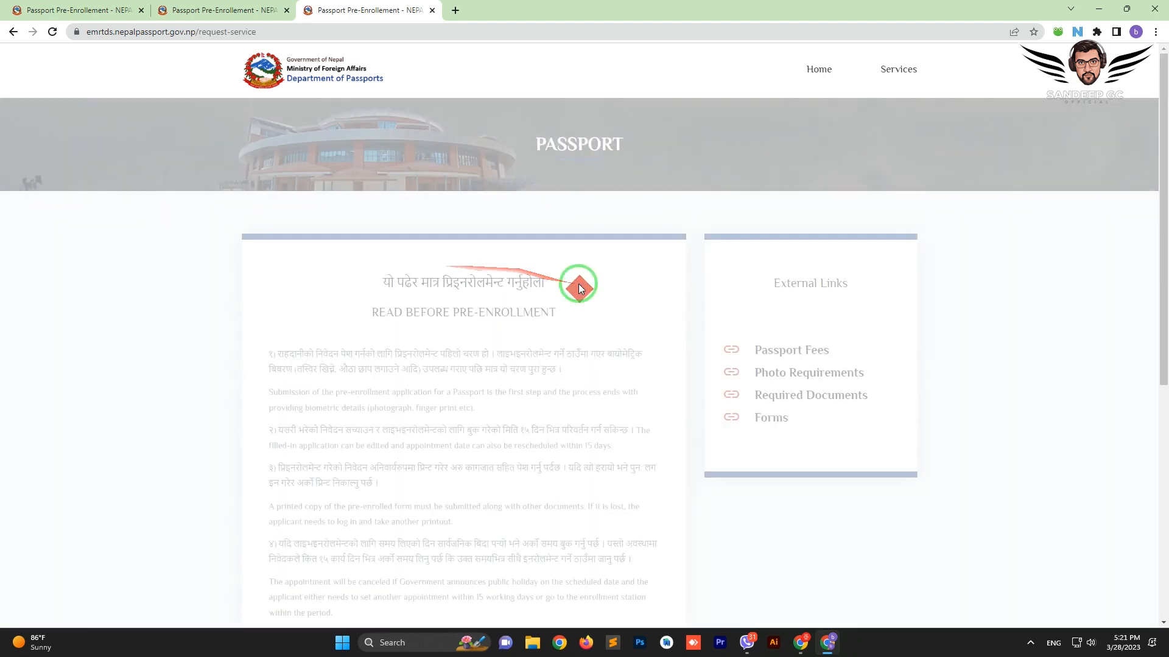
{"action": "left_click_drag", "start_coordinate": [372, 282], "coordinate": [442, 283]}
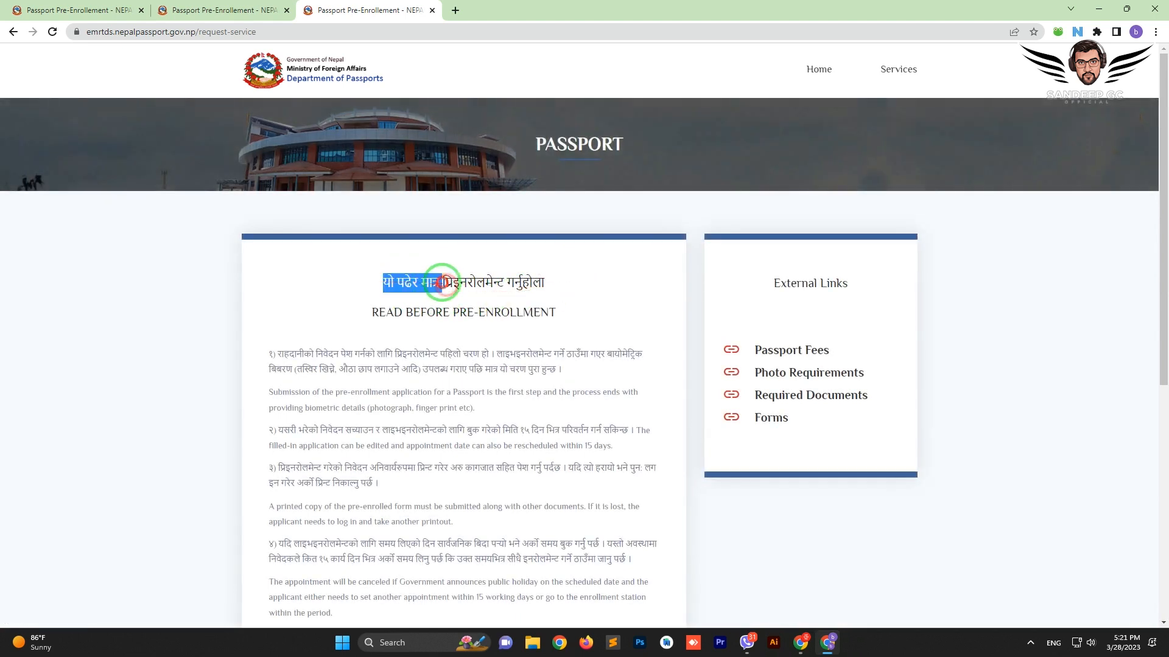
{"action": "left_click", "coordinate": [515, 282]}
{"action": "double_click", "coordinate": [515, 282]}
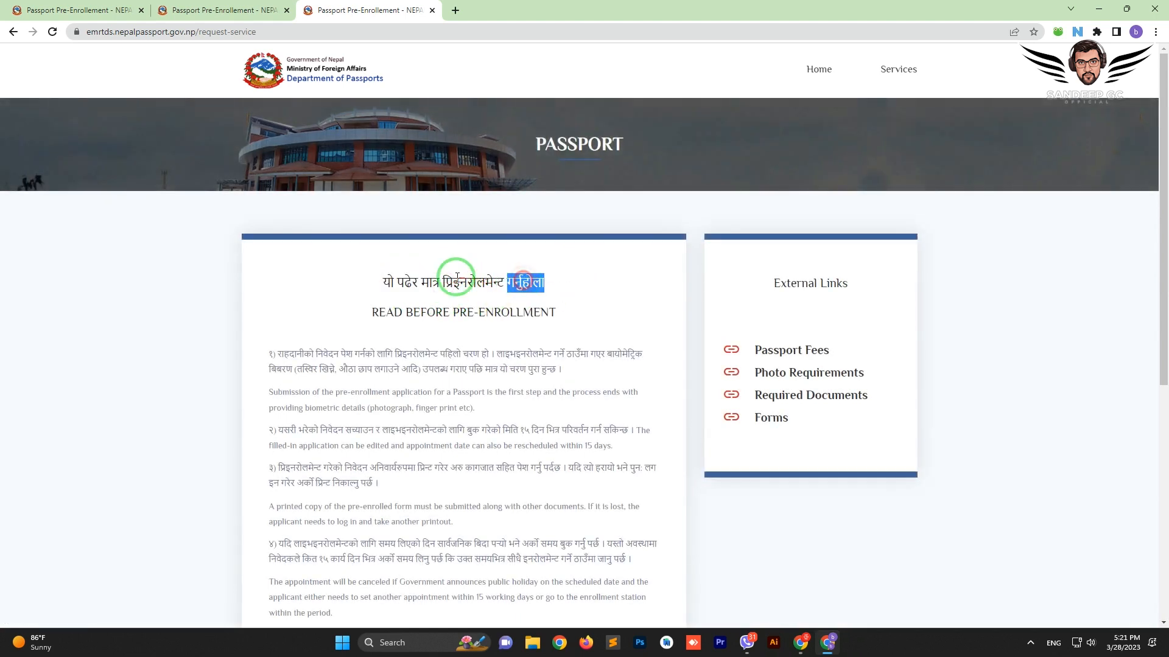
{"action": "scroll", "coordinate": [456, 277], "scroll_direction": "down", "scroll_amount": 2}
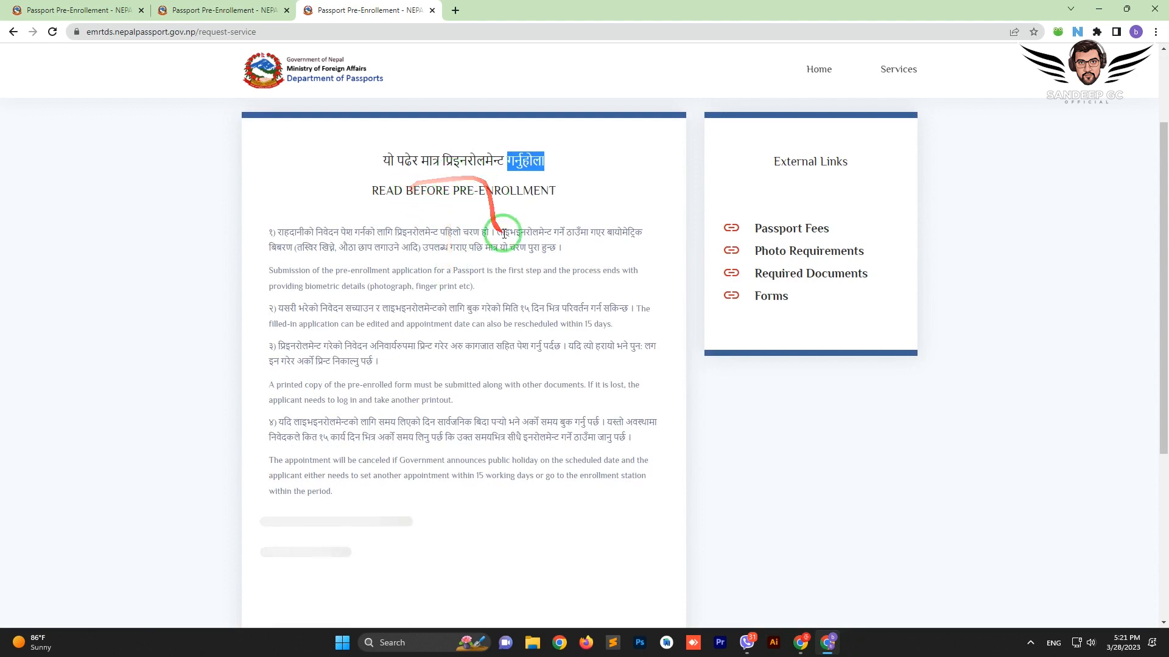
{"action": "scroll", "coordinate": [502, 236], "scroll_direction": "down", "scroll_amount": 3}
{"action": "scroll", "coordinate": [503, 236], "scroll_direction": "up", "scroll_amount": 5}
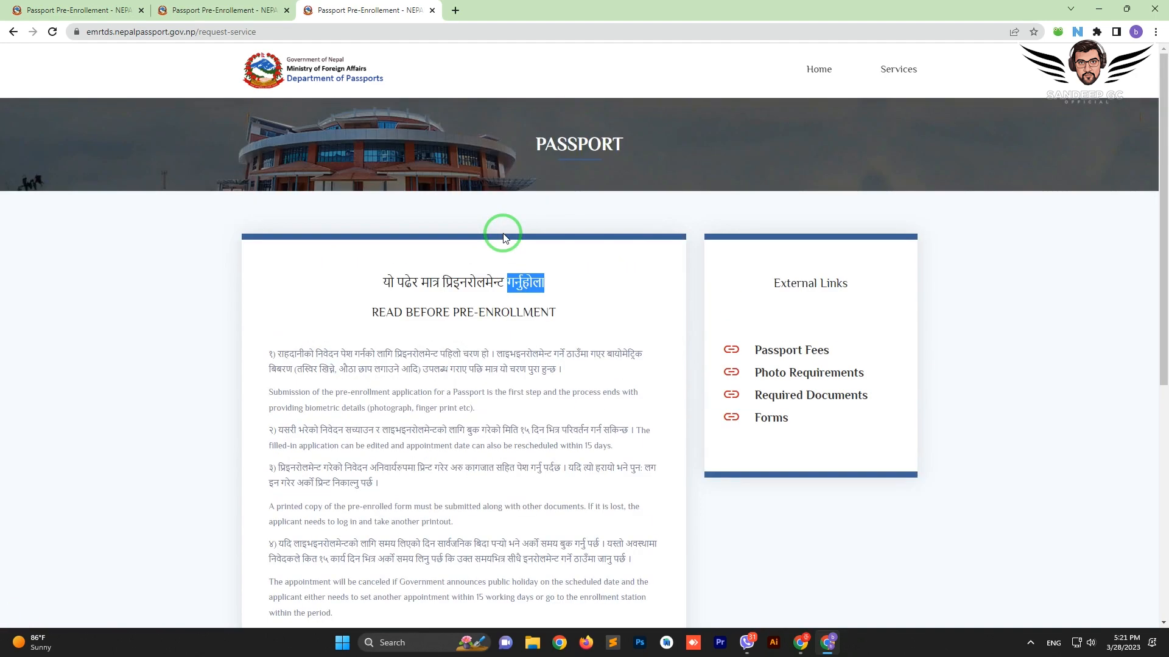
{"action": "left_click", "coordinate": [460, 300]}
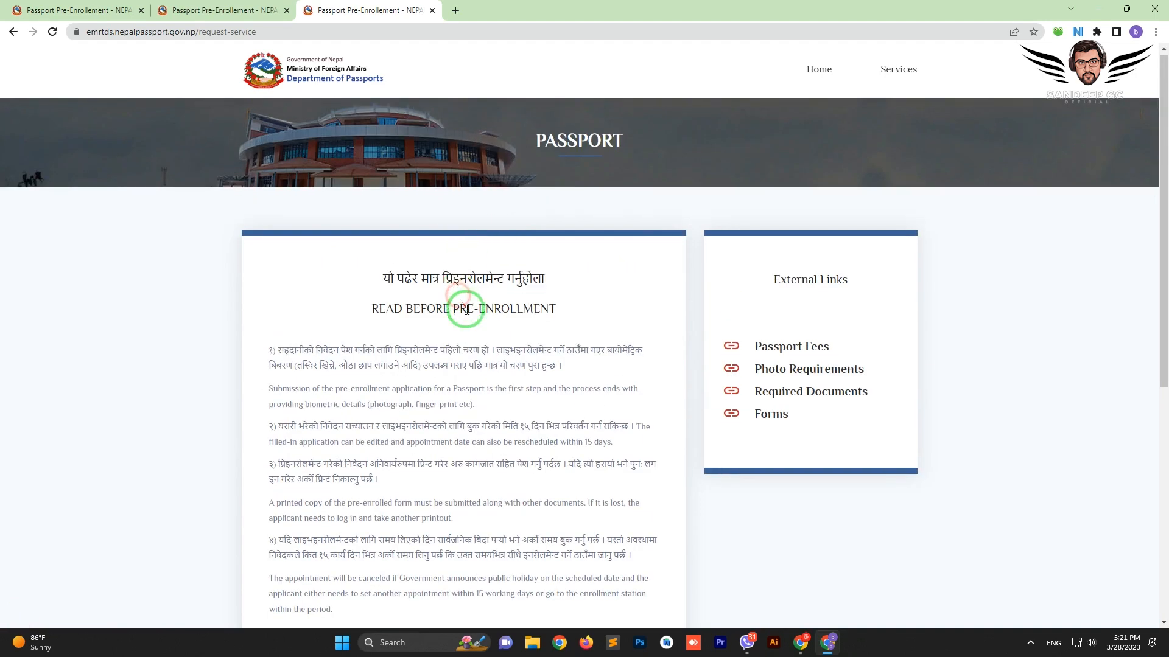
{"action": "scroll", "coordinate": [466, 310], "scroll_direction": "down", "scroll_amount": 3}
{"action": "scroll", "coordinate": [655, 343], "scroll_direction": "up", "scroll_amount": 1}
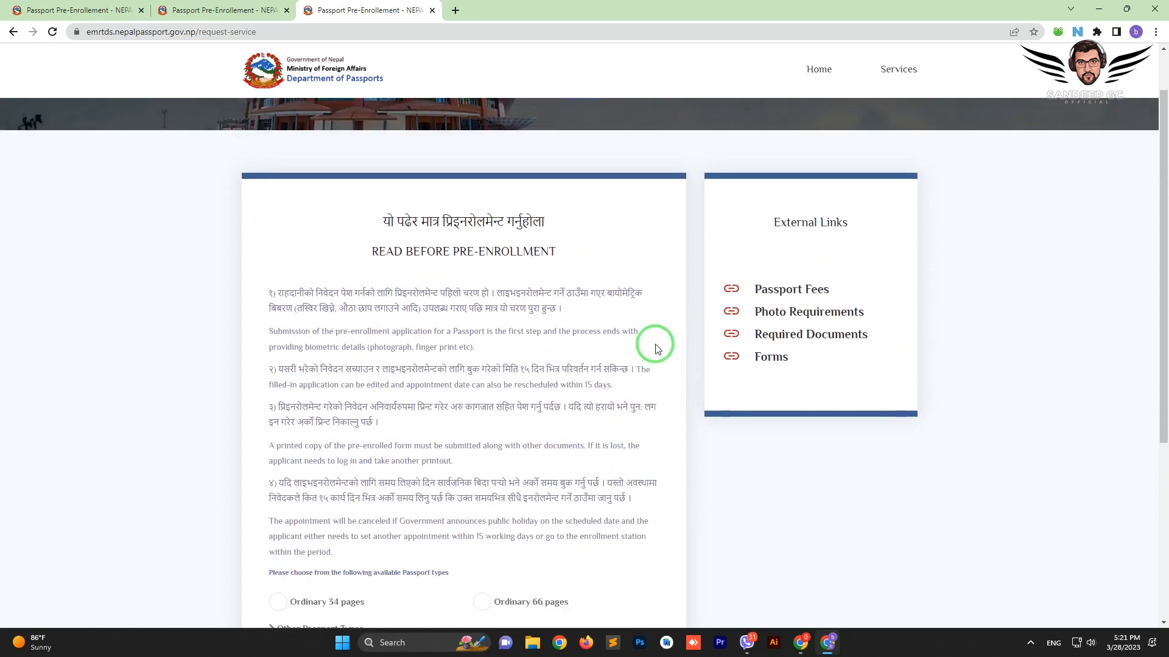
{"action": "scroll", "coordinate": [656, 347], "scroll_direction": "down", "scroll_amount": 2}
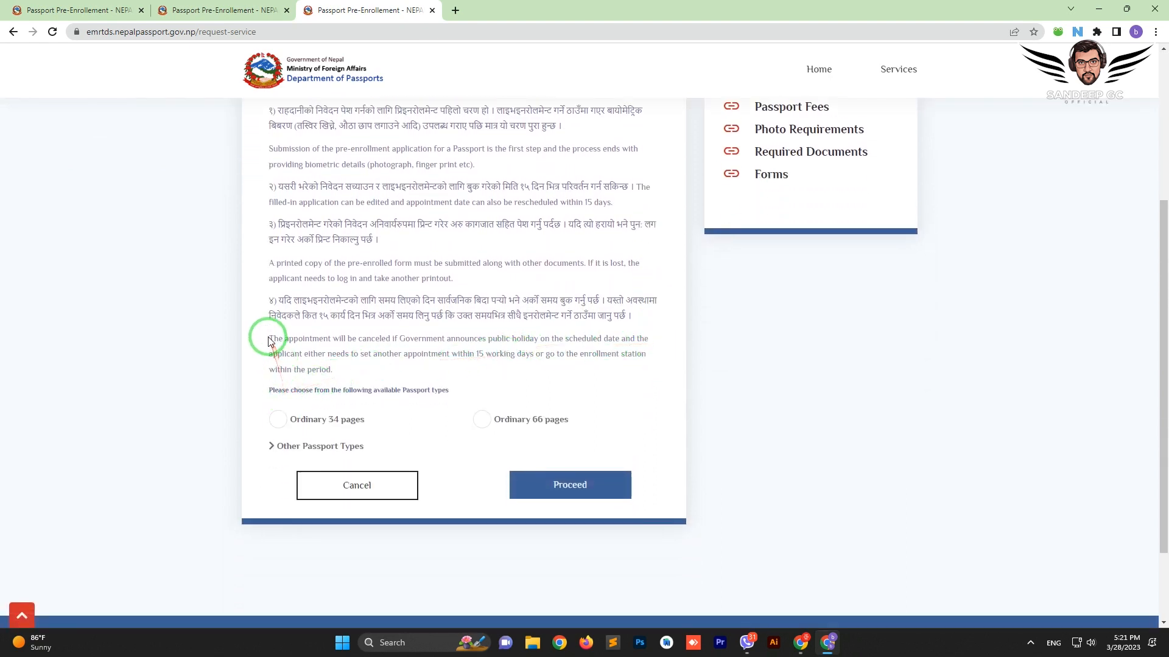
Read through the appointment cancellation note
{"action": "left_click_drag", "start_coordinate": [269, 339], "coordinate": [577, 343]}
{"action": "left_click", "coordinate": [455, 339]}
{"action": "left_click", "coordinate": [595, 344]}
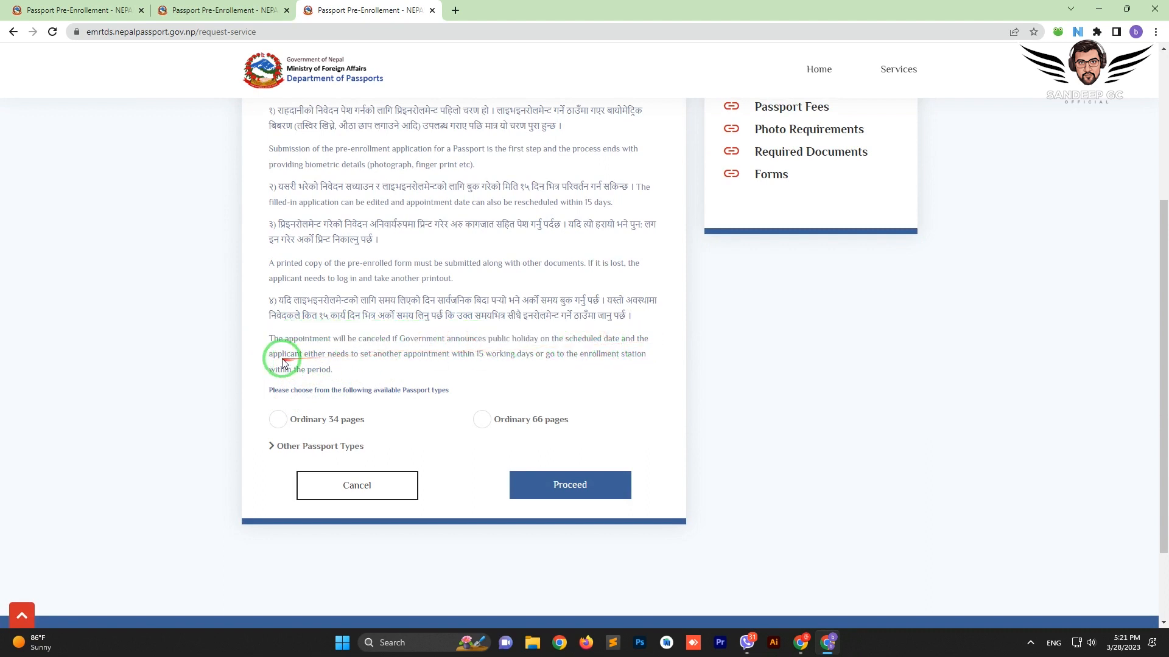
{"action": "left_click_drag", "start_coordinate": [278, 356], "coordinate": [555, 358]}
{"action": "left_click", "coordinate": [481, 357]}
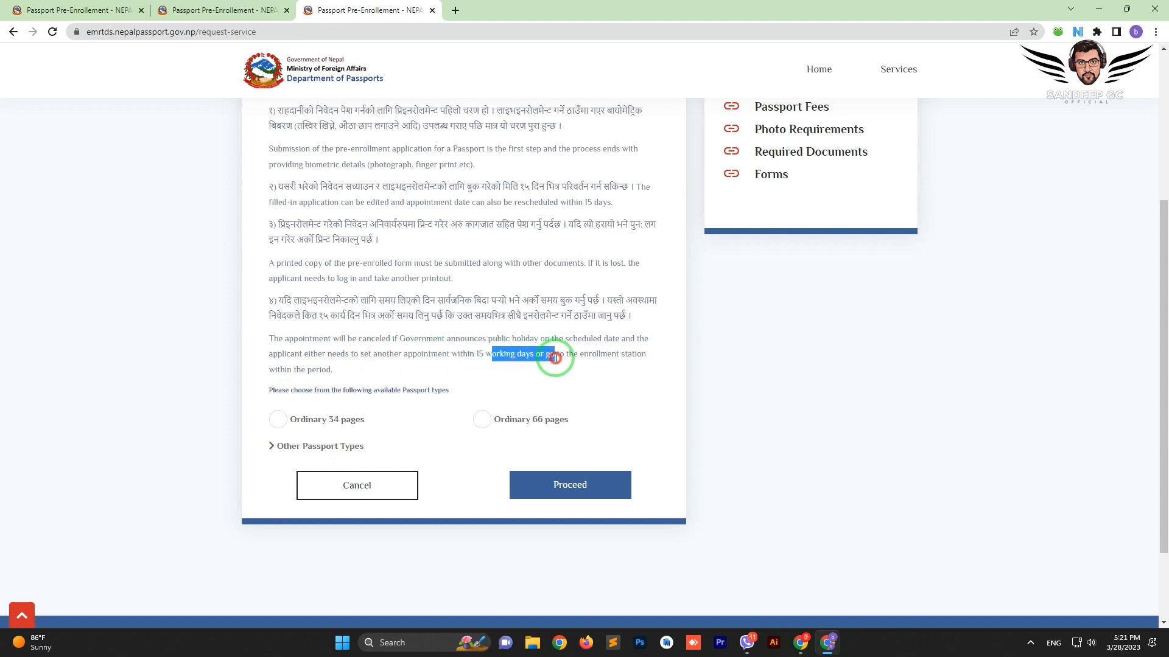
{"action": "left_click", "coordinate": [581, 358]}
{"action": "left_click", "coordinate": [296, 370]}
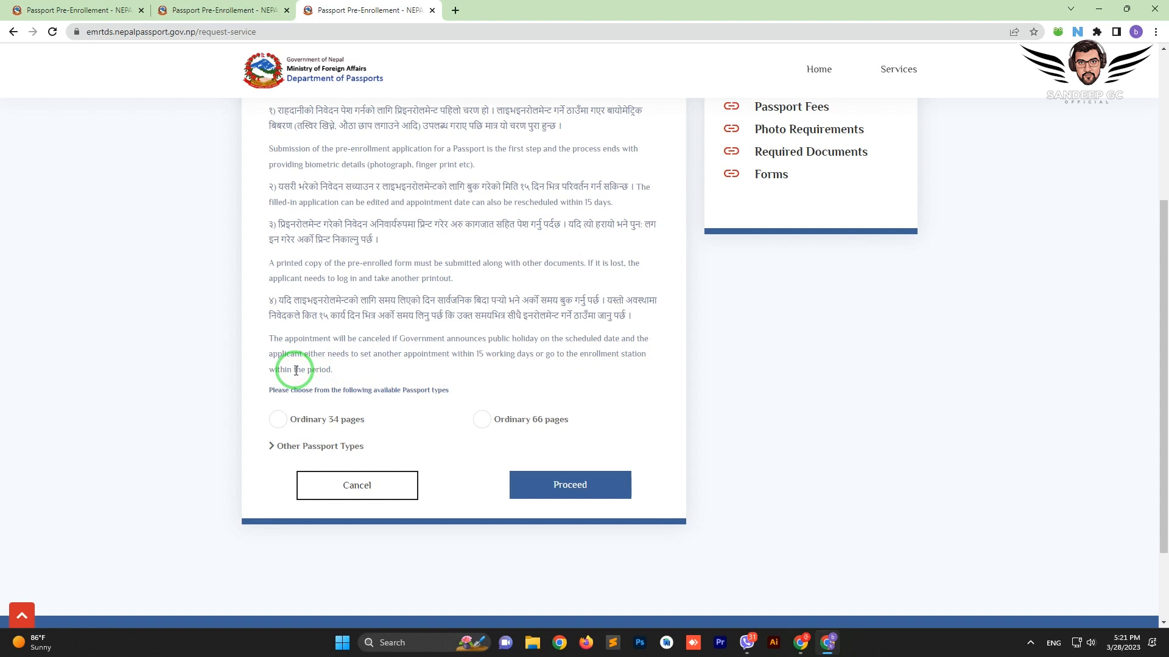
{"action": "triple_click", "coordinate": [296, 370]}
{"action": "double_click", "coordinate": [296, 370]}
{"action": "triple_click", "coordinate": [295, 371]}
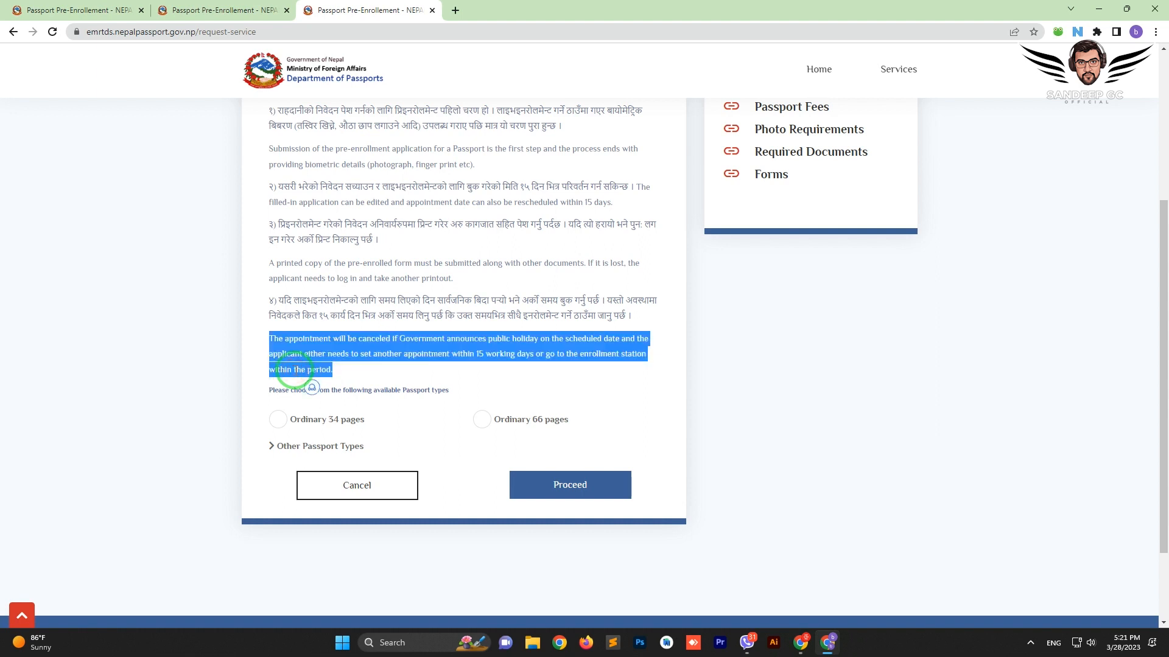
{"action": "double_click", "coordinate": [297, 370]}
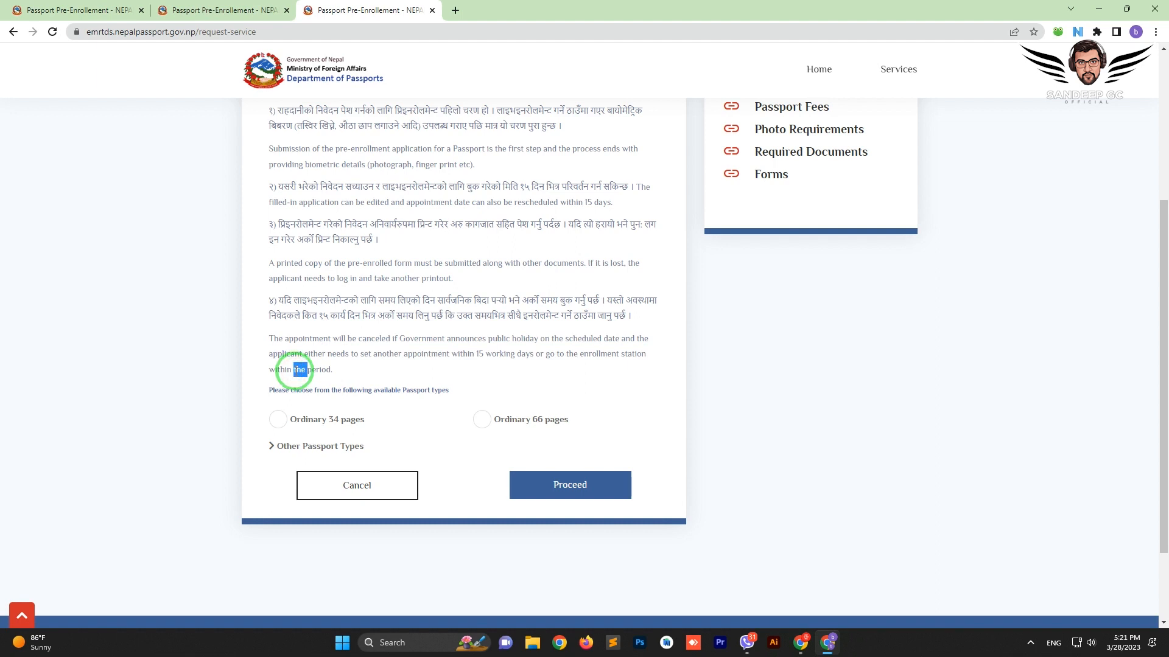
Choose Ordinary 34 pages, proceed, and accept the Data Privacy Consent
{"action": "left_click", "coordinate": [278, 426]}
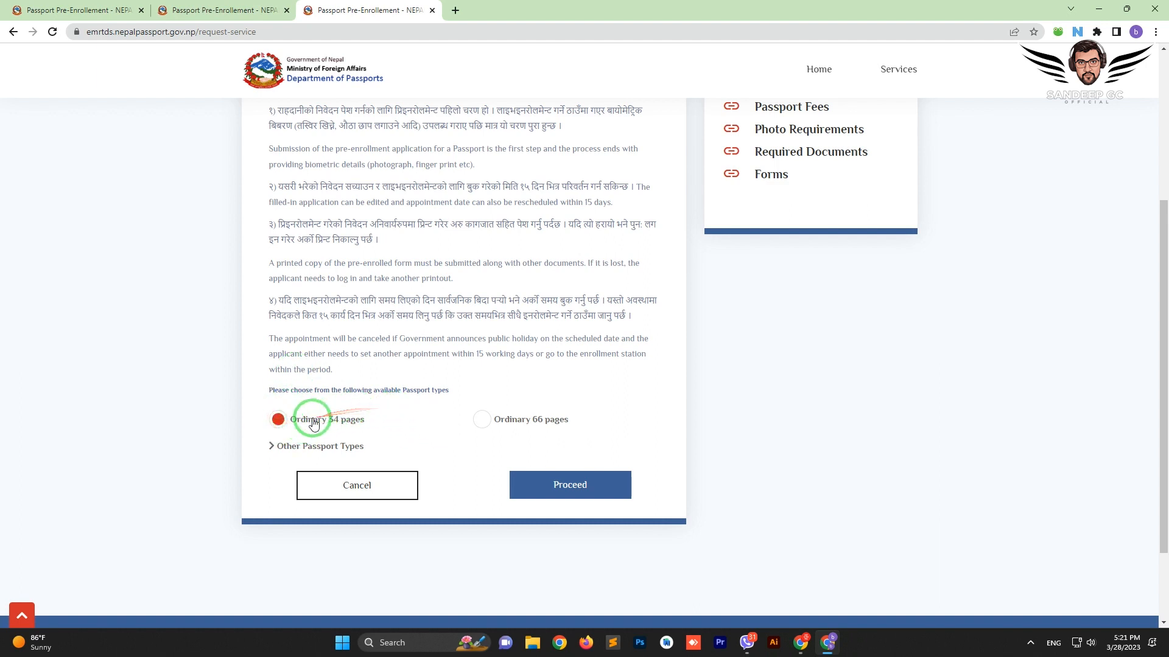
{"action": "left_click", "coordinate": [485, 419]}
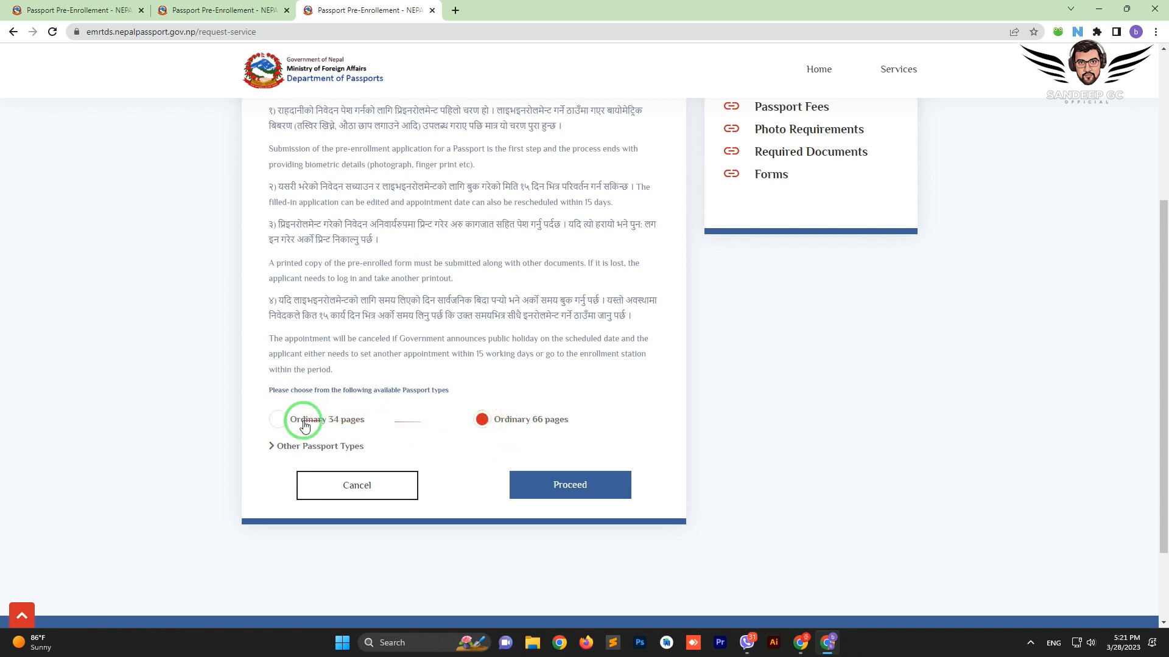
{"action": "left_click", "coordinate": [281, 420]}
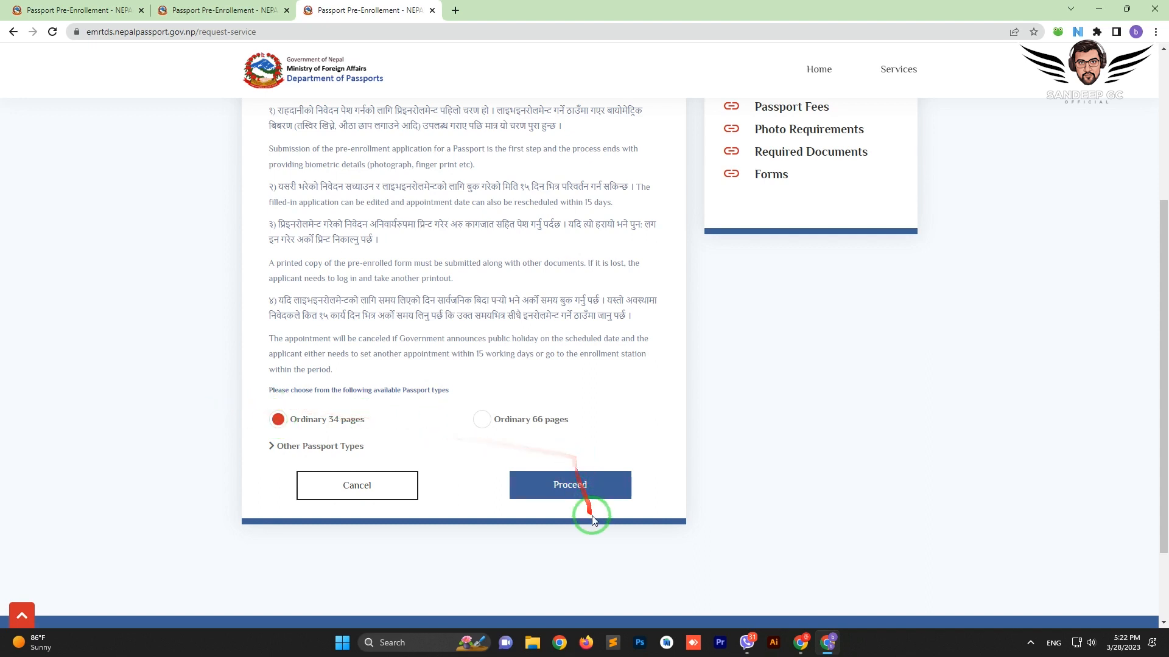
{"action": "left_click", "coordinate": [592, 488]}
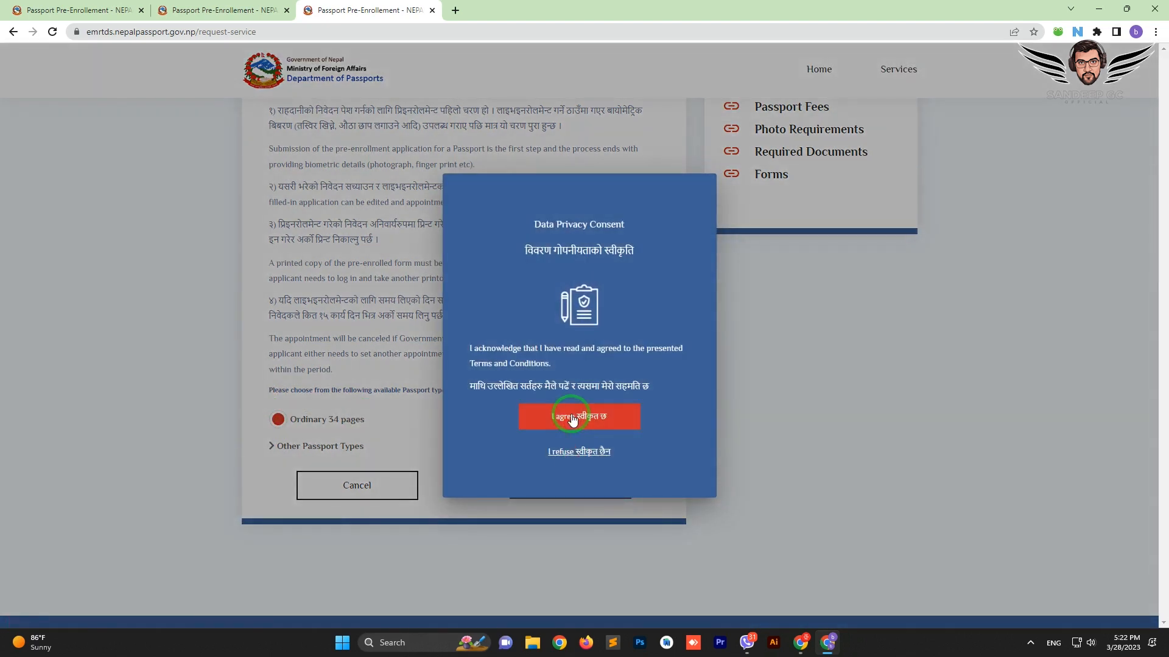
{"action": "left_click", "coordinate": [578, 426]}
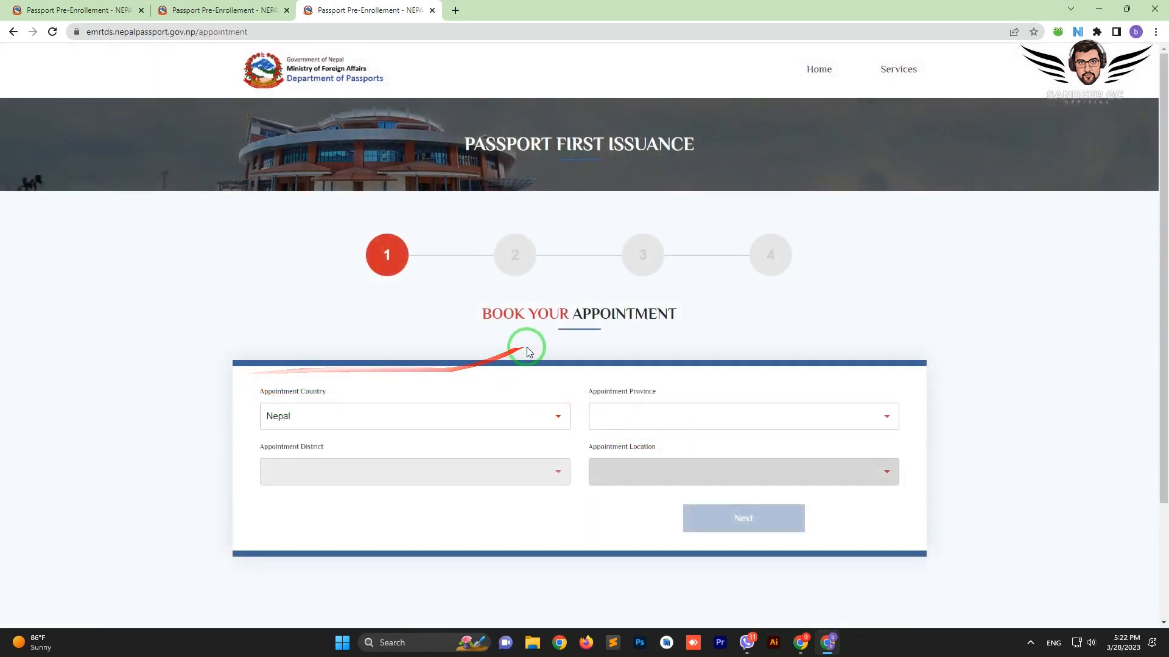
Set the appointment country to Nepal, province Bagmati and district Kathmandu
{"action": "left_click", "coordinate": [373, 421]}
{"action": "left_click", "coordinate": [372, 421]}
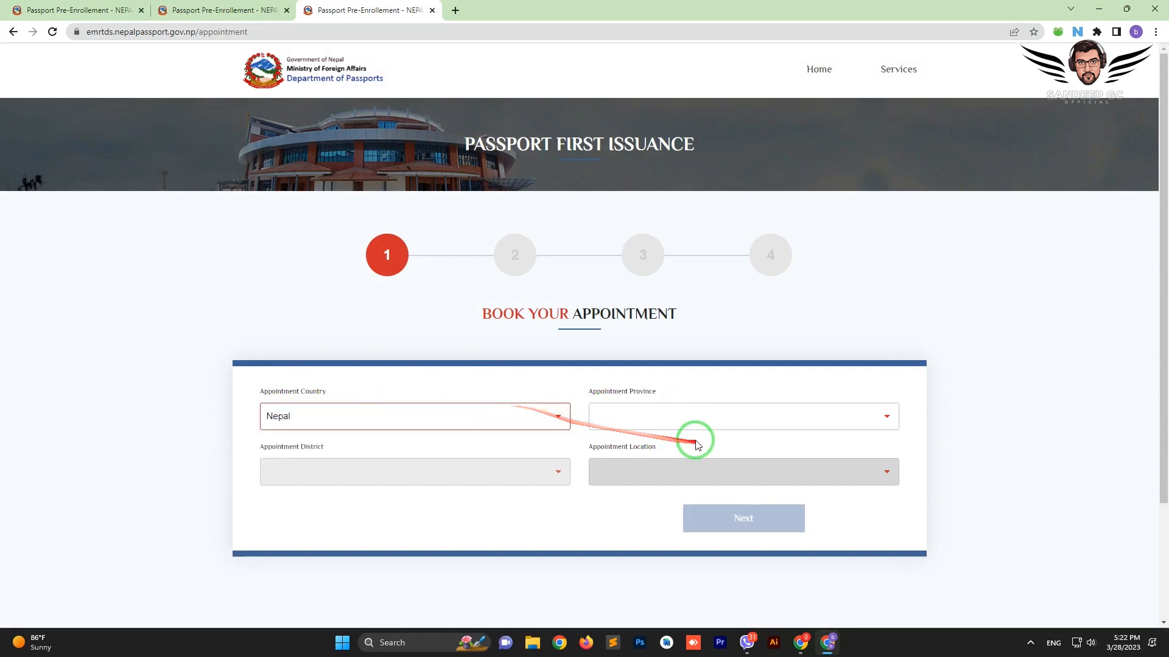
{"action": "left_click", "coordinate": [692, 418]}
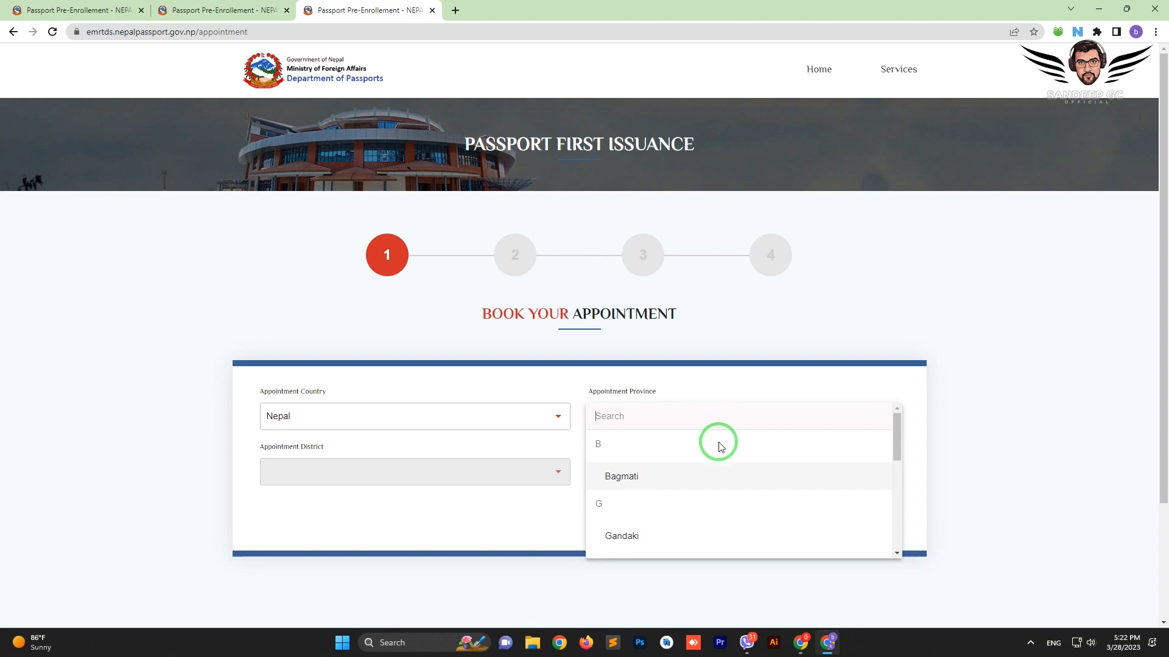
{"action": "left_click", "coordinate": [655, 482]}
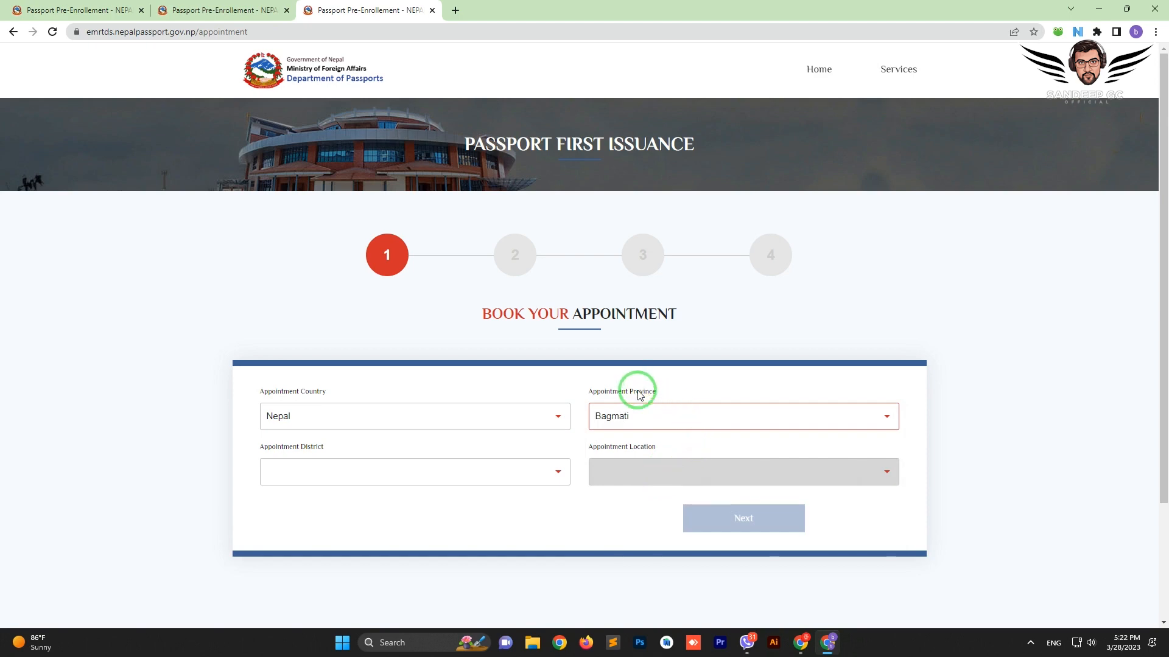
{"action": "left_click", "coordinate": [405, 470]}
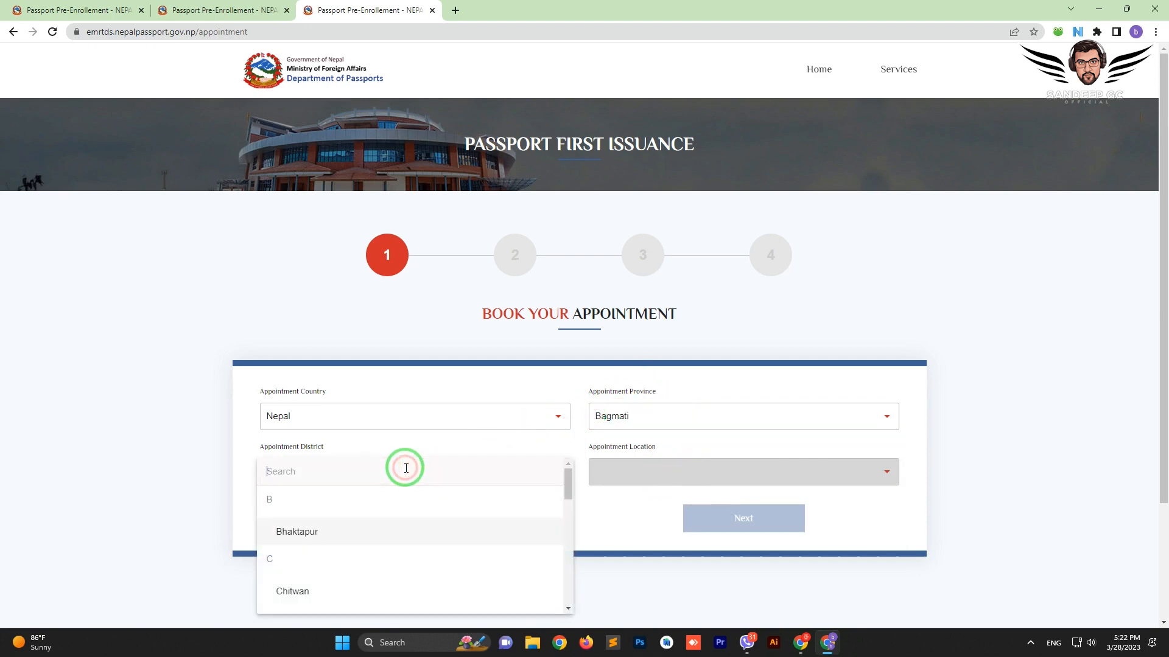
{"action": "type", "text": "kath"}
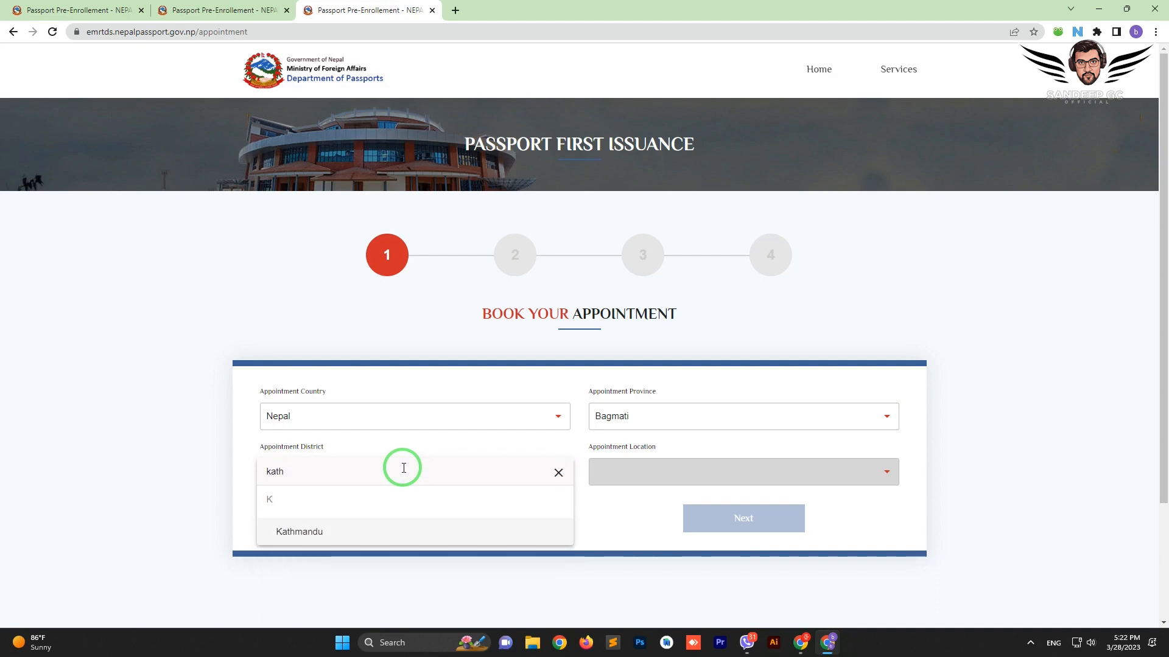
{"action": "left_click", "coordinate": [386, 531]}
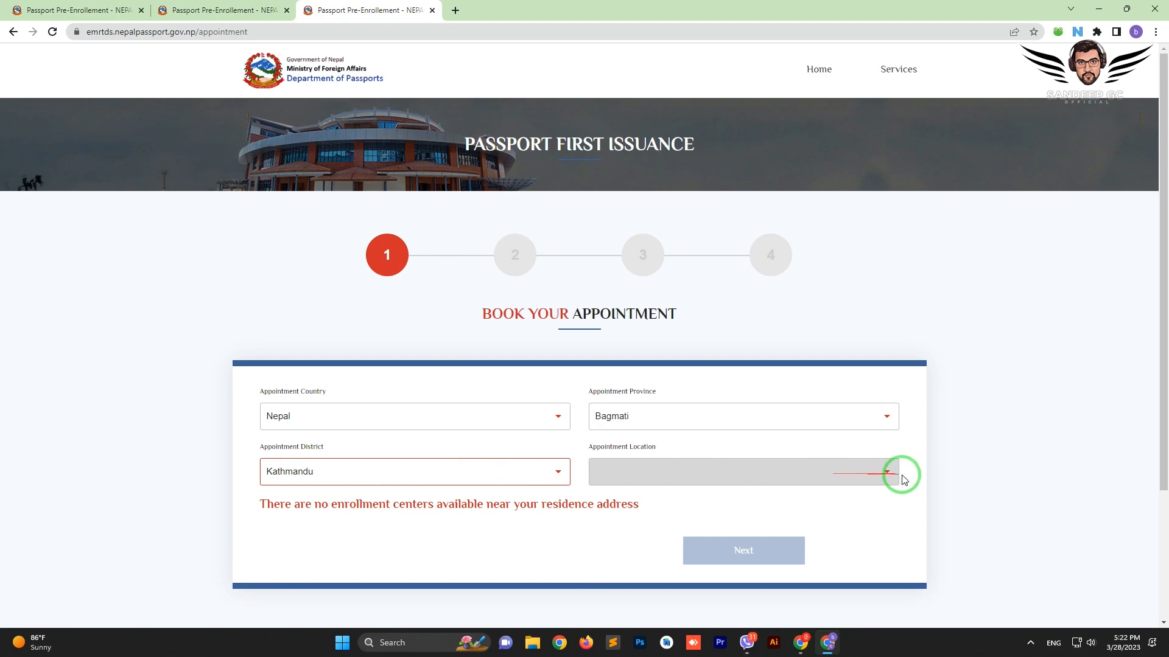
Choose Department of Passports as the appointment location
{"action": "left_click", "coordinate": [928, 481]}
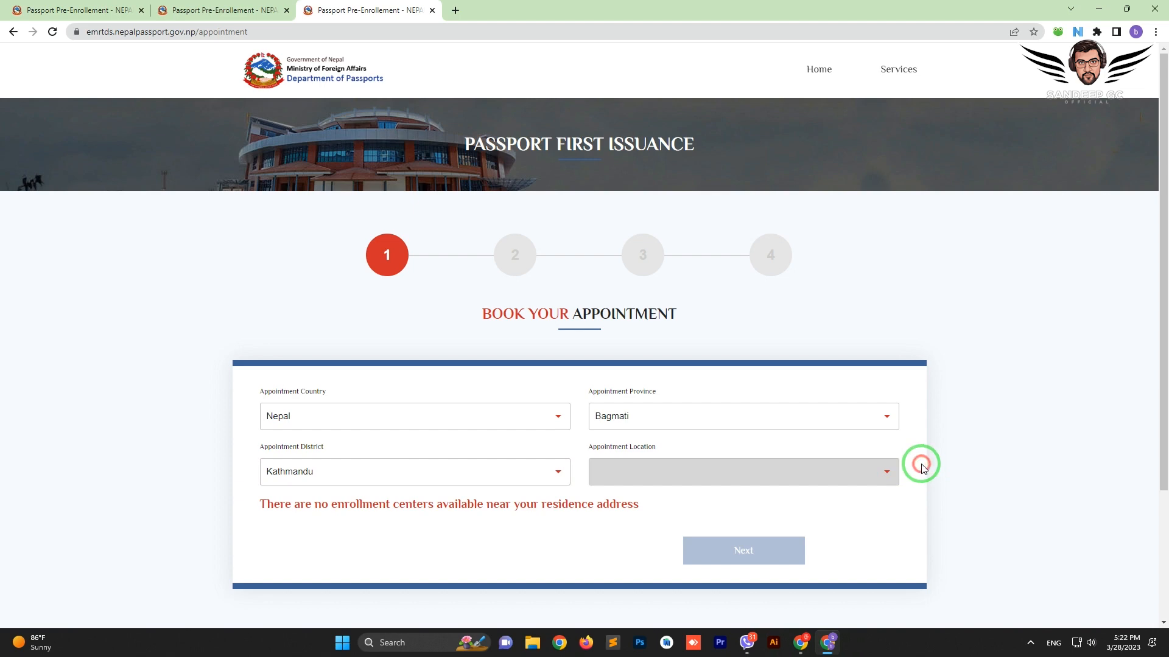
{"action": "scroll", "coordinate": [905, 468], "scroll_direction": "down", "scroll_amount": 1}
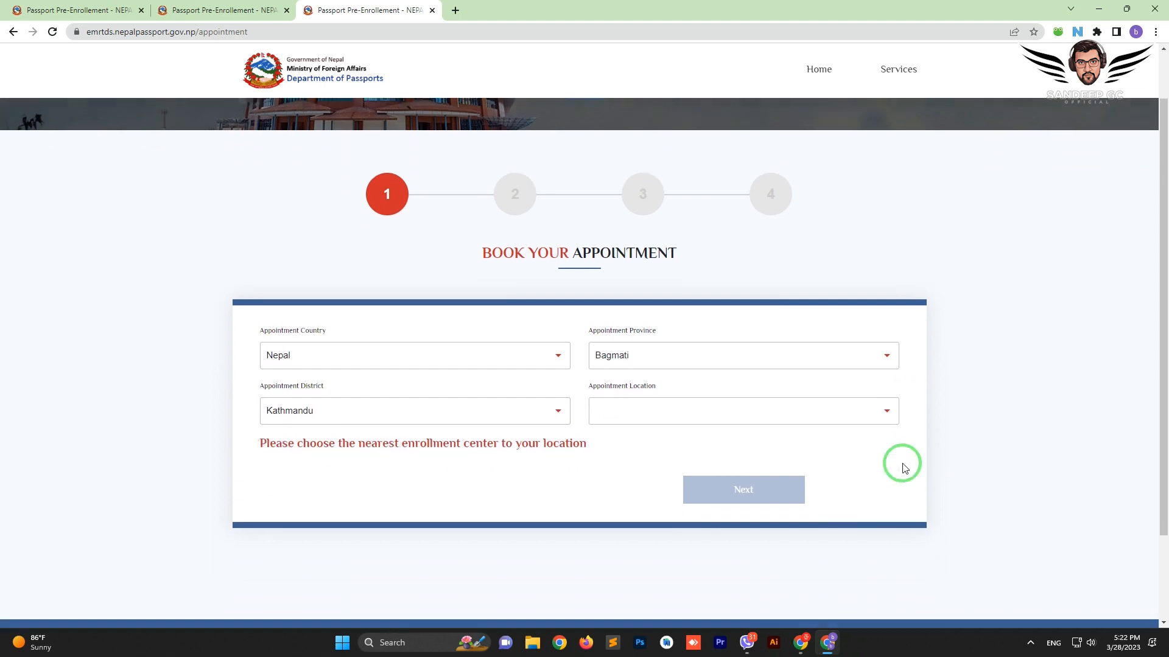
{"action": "left_click", "coordinate": [663, 411]}
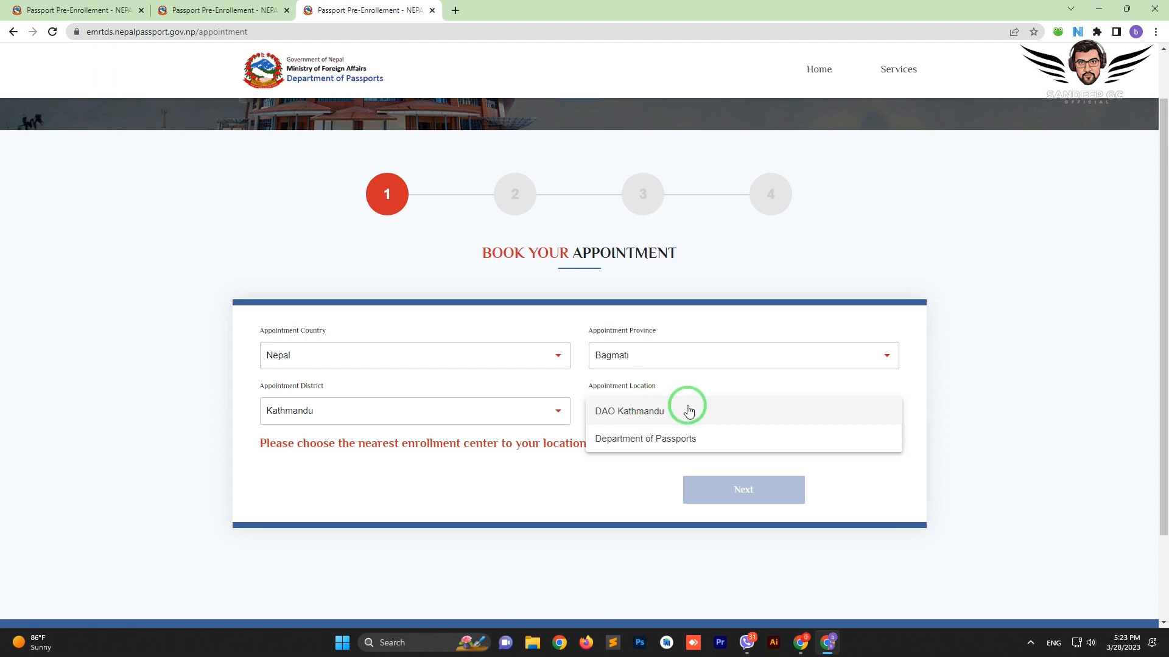
{"action": "left_click", "coordinate": [633, 446]}
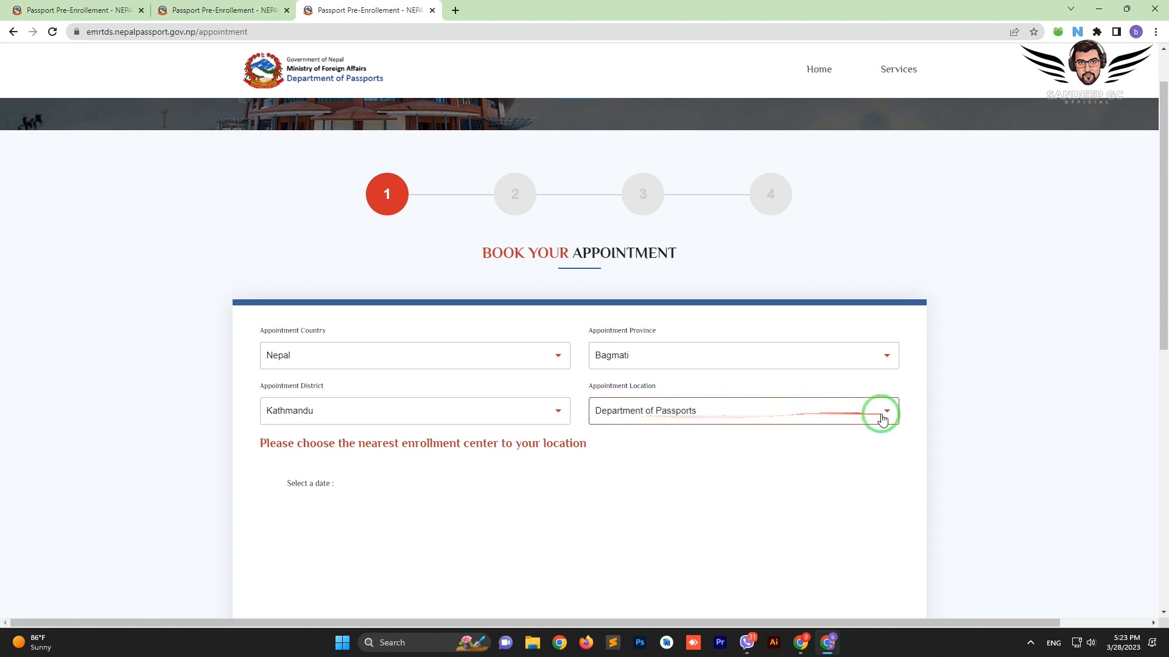
Move the calendar to April 2023 and pick 17 April as the appointment date
{"action": "scroll", "coordinate": [745, 464], "scroll_direction": "down", "scroll_amount": 2}
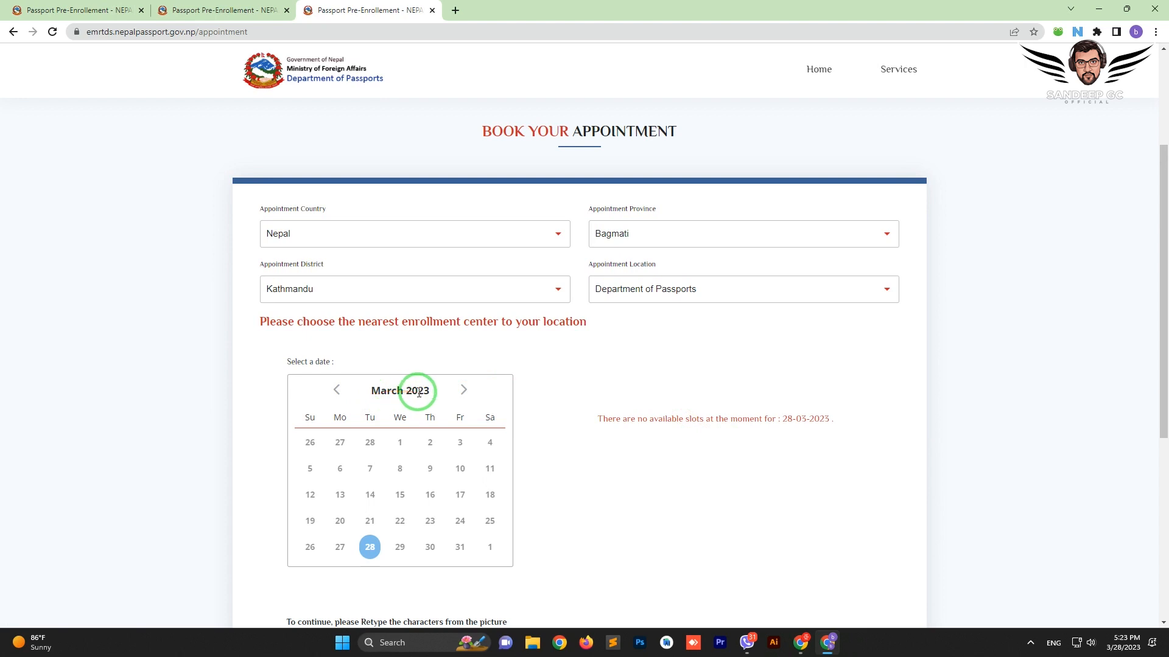
{"action": "mouse_move", "coordinate": [422, 400]}
{"action": "left_mouse_down"}
{"action": "mouse_move", "coordinate": [358, 434]}
{"action": "mouse_move", "coordinate": [287, 419]}
{"action": "mouse_move", "coordinate": [294, 471]}
{"action": "mouse_move", "coordinate": [404, 430]}
{"action": "left_mouse_up"}
{"action": "left_click", "coordinate": [336, 390]}
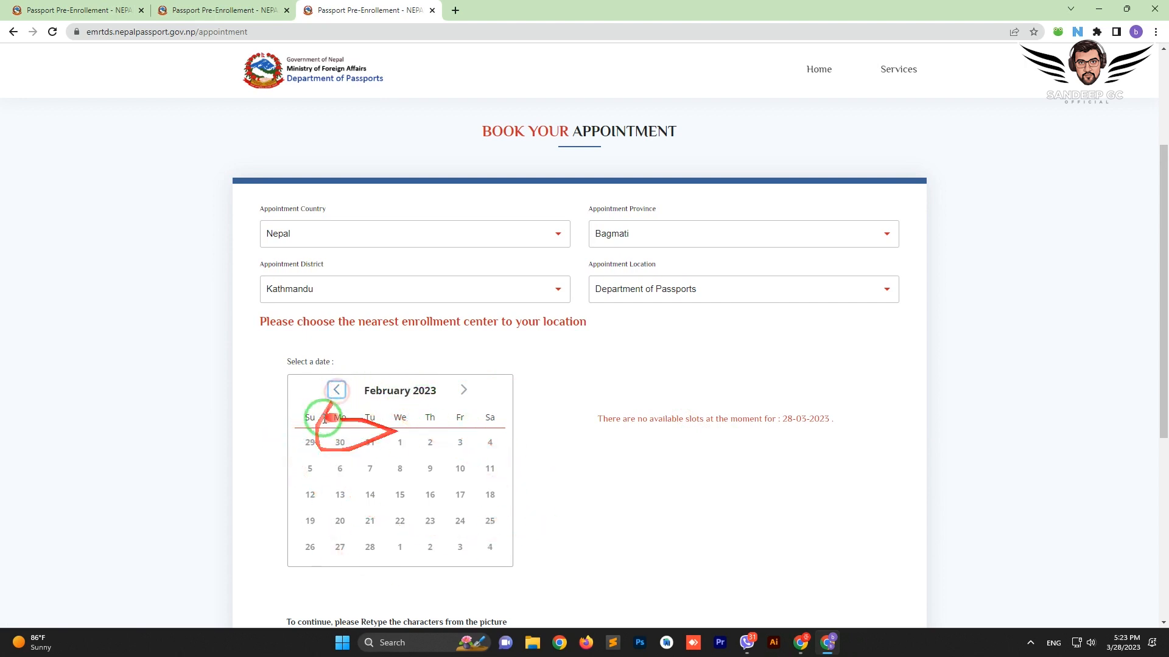
{"action": "scroll", "coordinate": [441, 530], "scroll_direction": "down", "scroll_amount": 1}
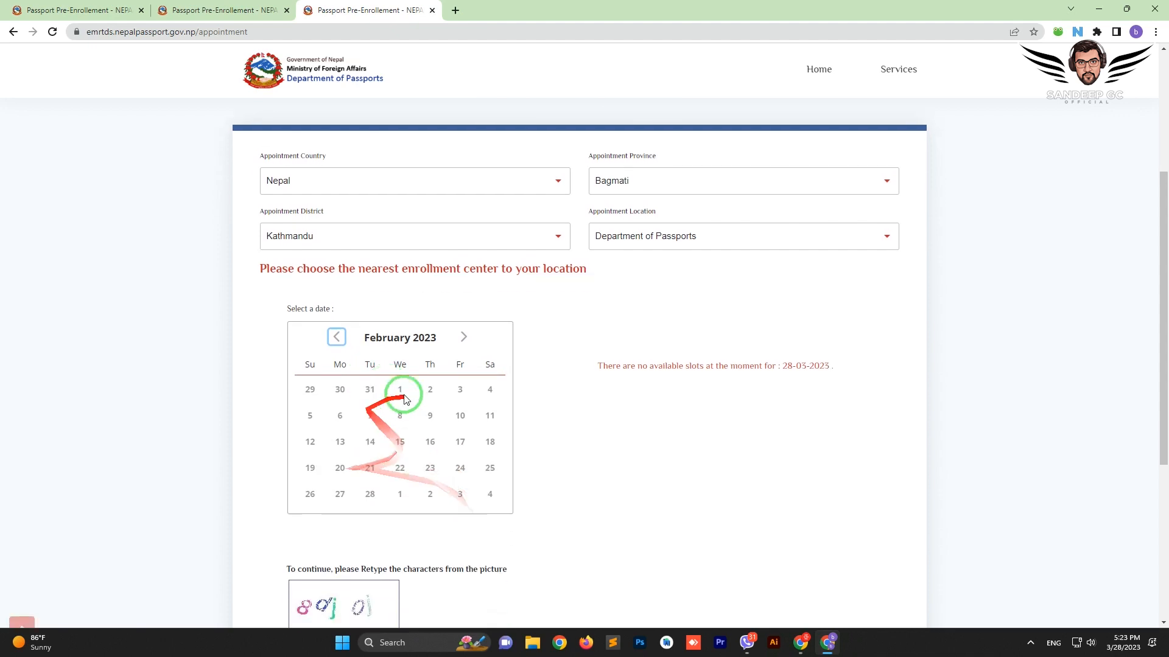
{"action": "left_click", "coordinate": [462, 332]}
{"action": "left_click", "coordinate": [462, 331]}
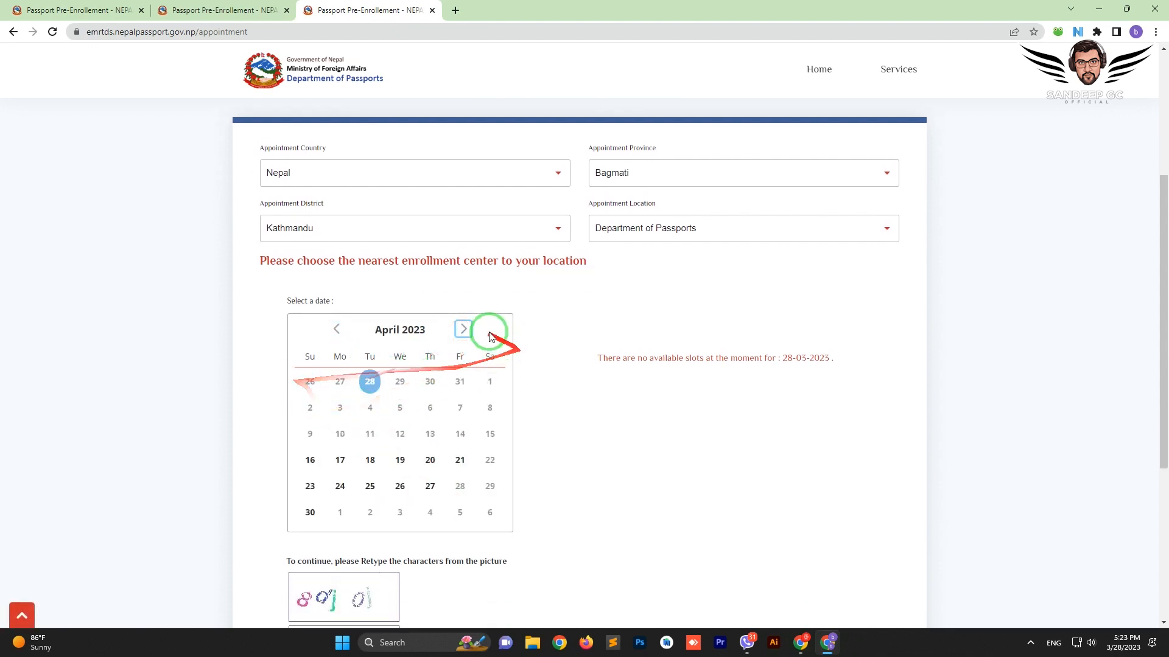
{"action": "left_click", "coordinate": [310, 461]}
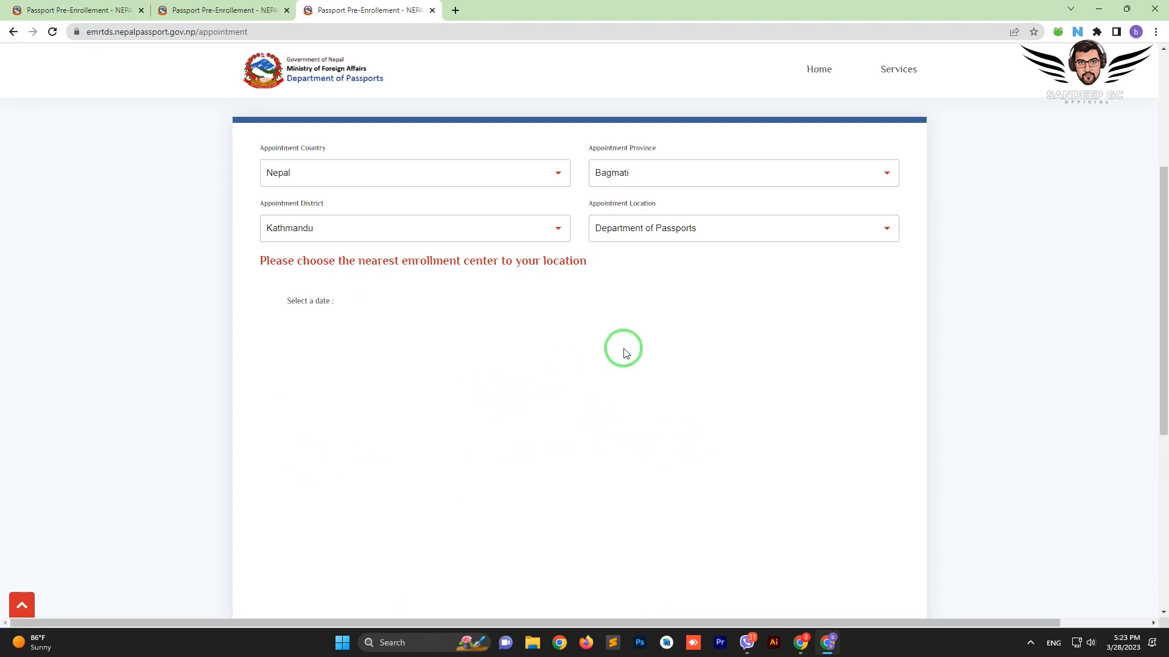
{"action": "scroll", "coordinate": [627, 353], "scroll_direction": "up", "scroll_amount": 3}
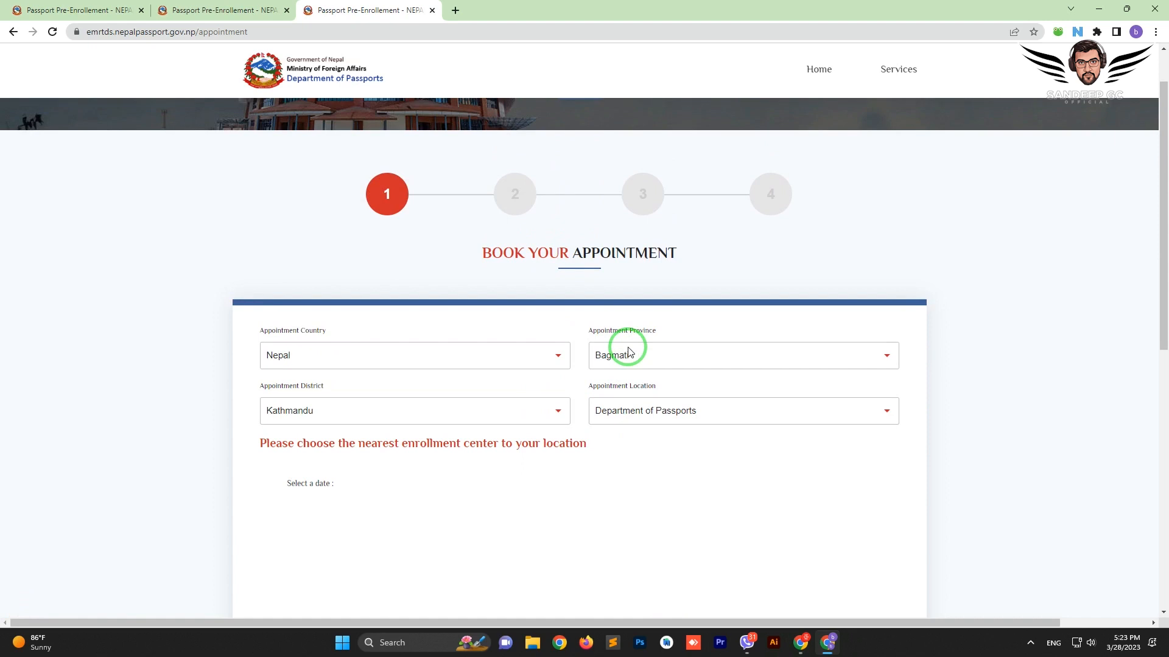
{"action": "scroll", "coordinate": [628, 352], "scroll_direction": "down", "scroll_amount": 3}
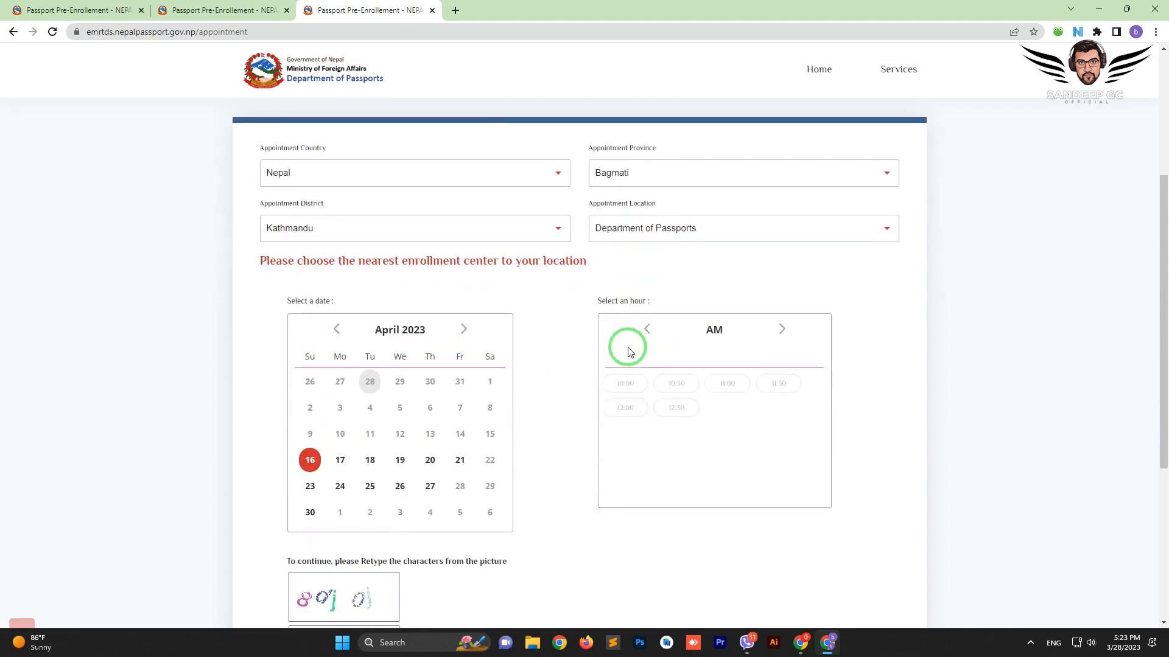
{"action": "left_click", "coordinate": [780, 332]}
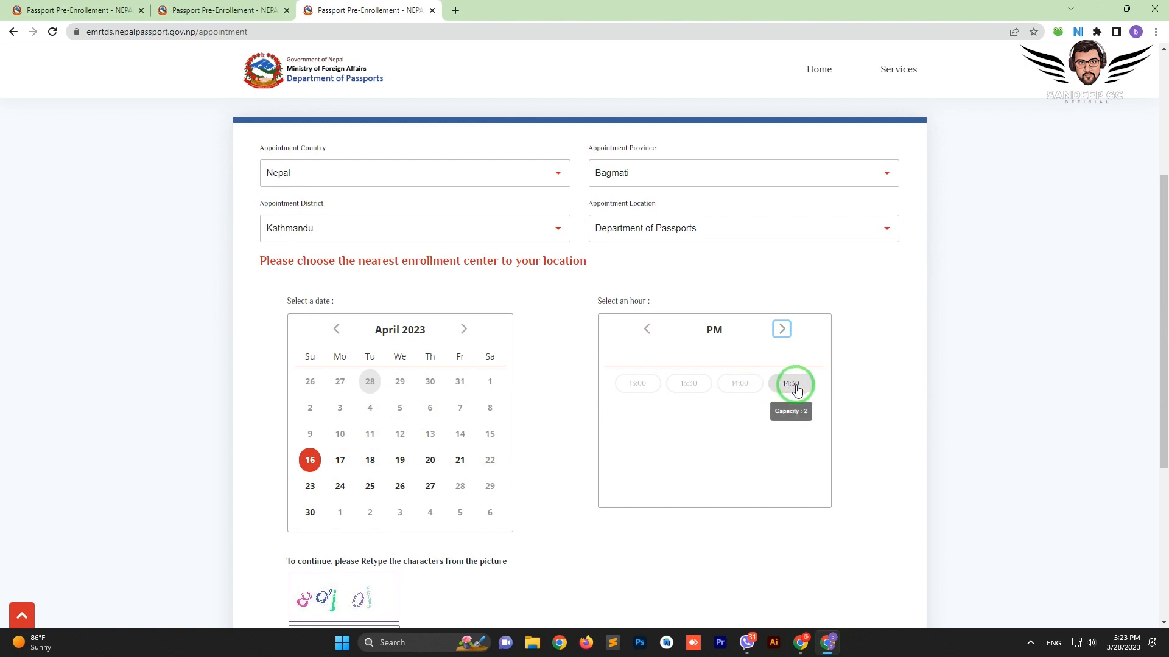
{"action": "left_click", "coordinate": [339, 464]}
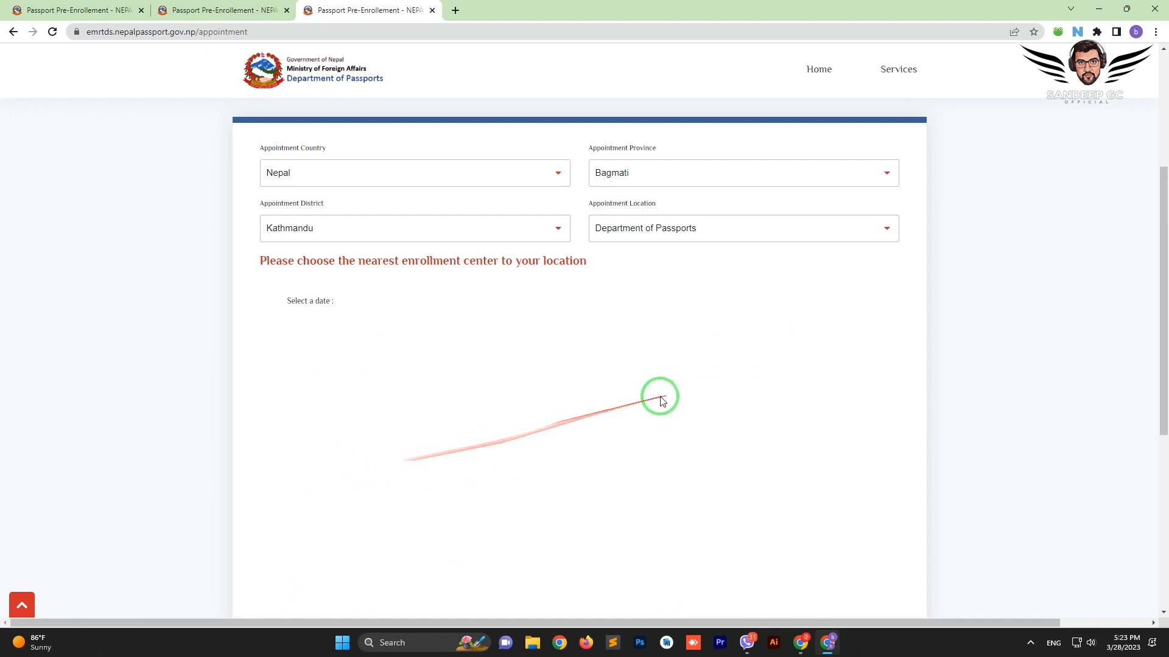
Pick the 10:30 AM morning time slot
{"action": "scroll", "coordinate": [495, 453], "scroll_direction": "up", "scroll_amount": 2}
{"action": "scroll", "coordinate": [496, 454], "scroll_direction": "down", "scroll_amount": 5}
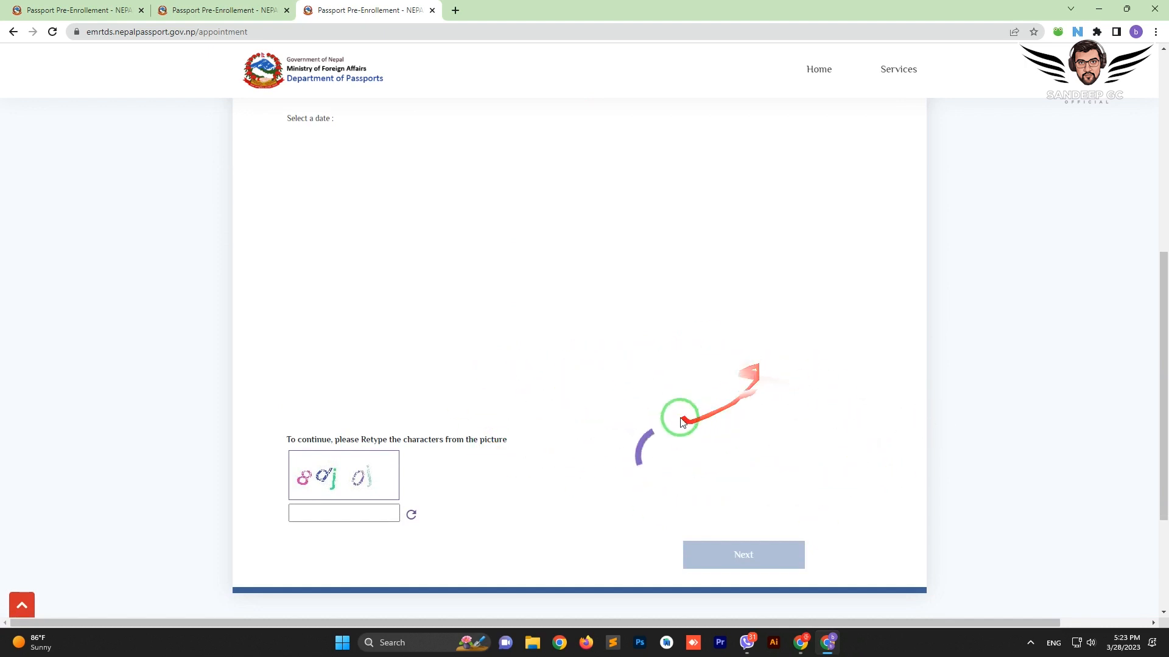
{"action": "scroll", "coordinate": [795, 388], "scroll_direction": "up", "scroll_amount": 1}
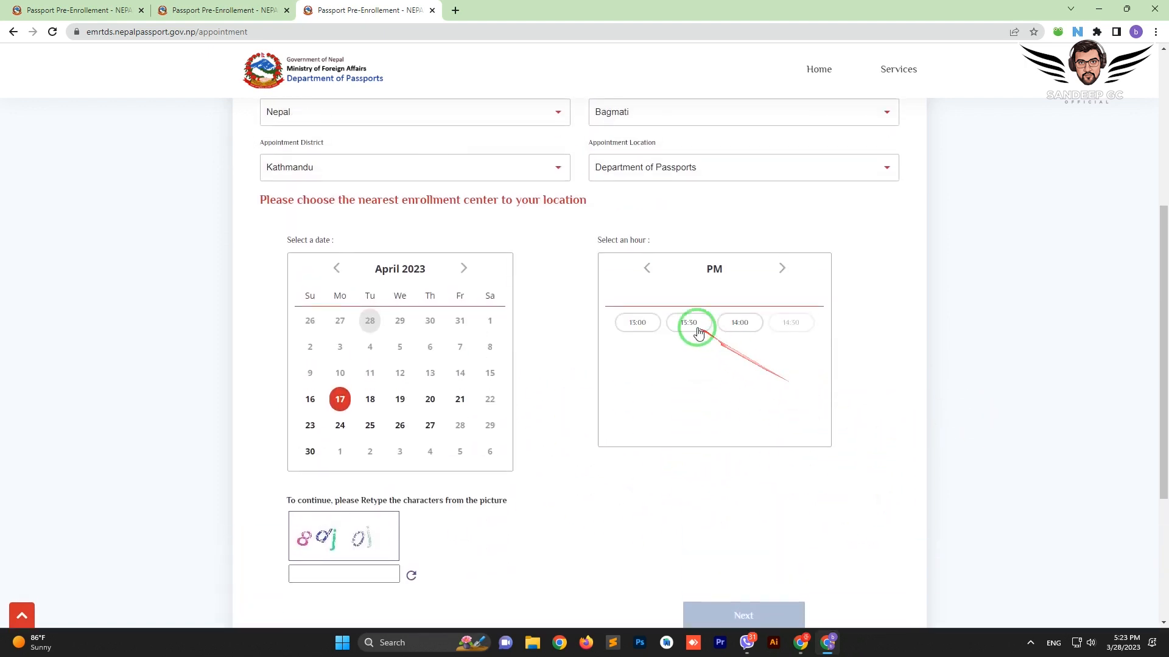
{"action": "left_click", "coordinate": [646, 268]}
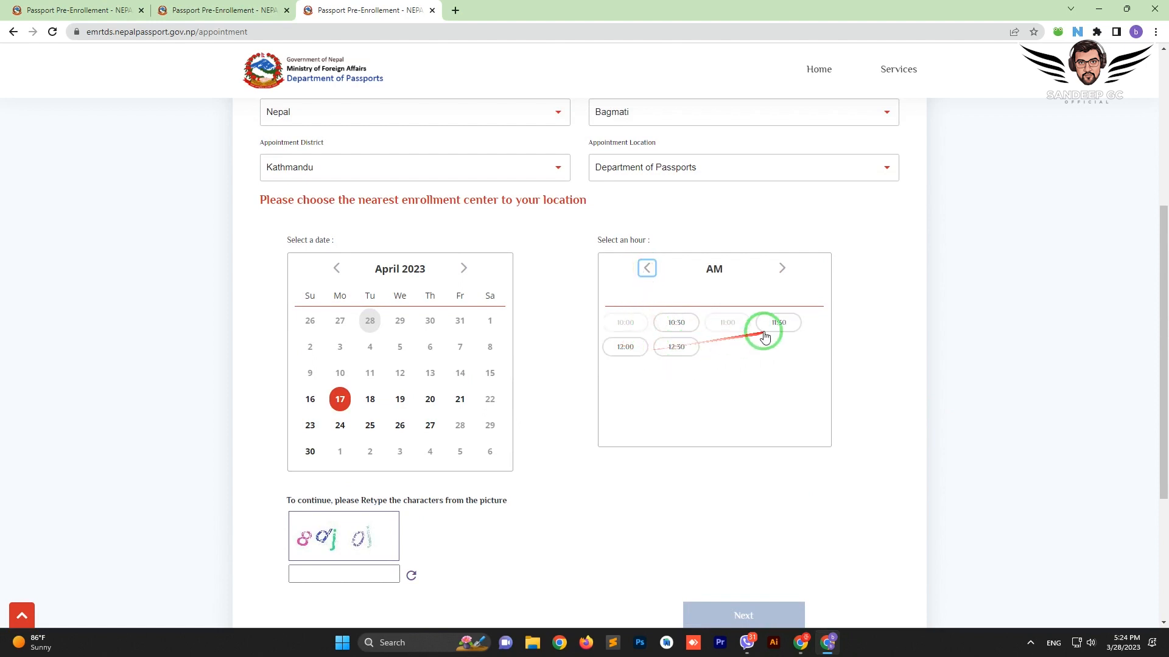
{"action": "left_click", "coordinate": [677, 323]}
{"action": "scroll", "coordinate": [426, 463], "scroll_direction": "down", "scroll_amount": 2}
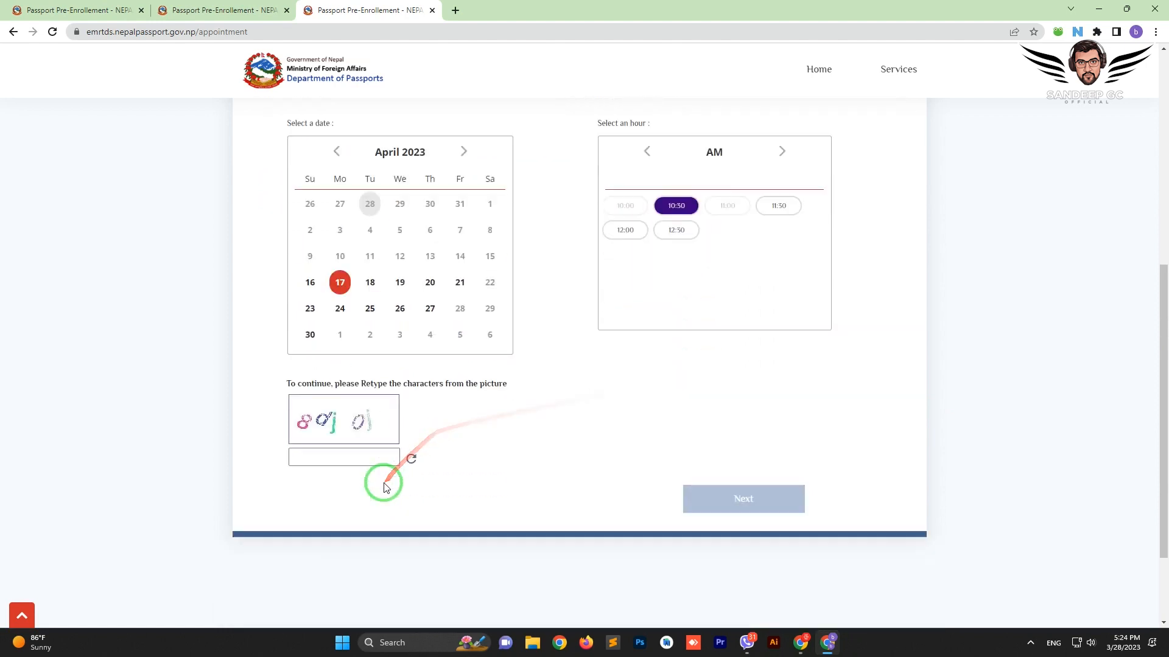
Enter the captcha characters, submit with Next, and close the 'Wrong code' warning
{"action": "left_click", "coordinate": [321, 452]}
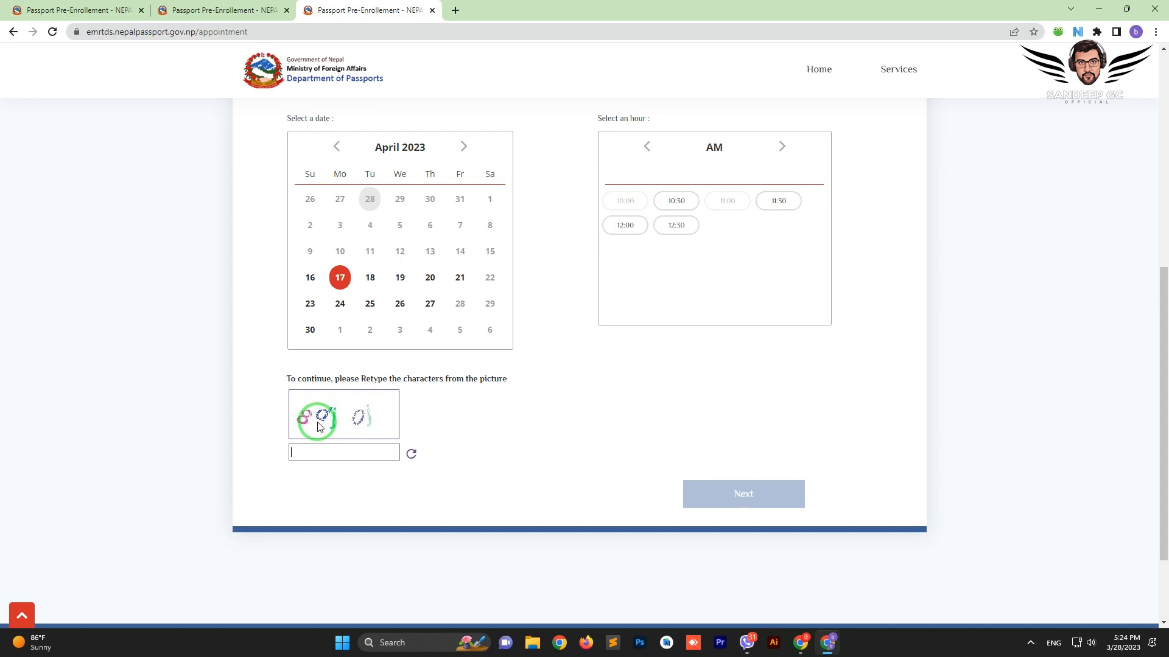
{"action": "type", "text": "8djoj"}
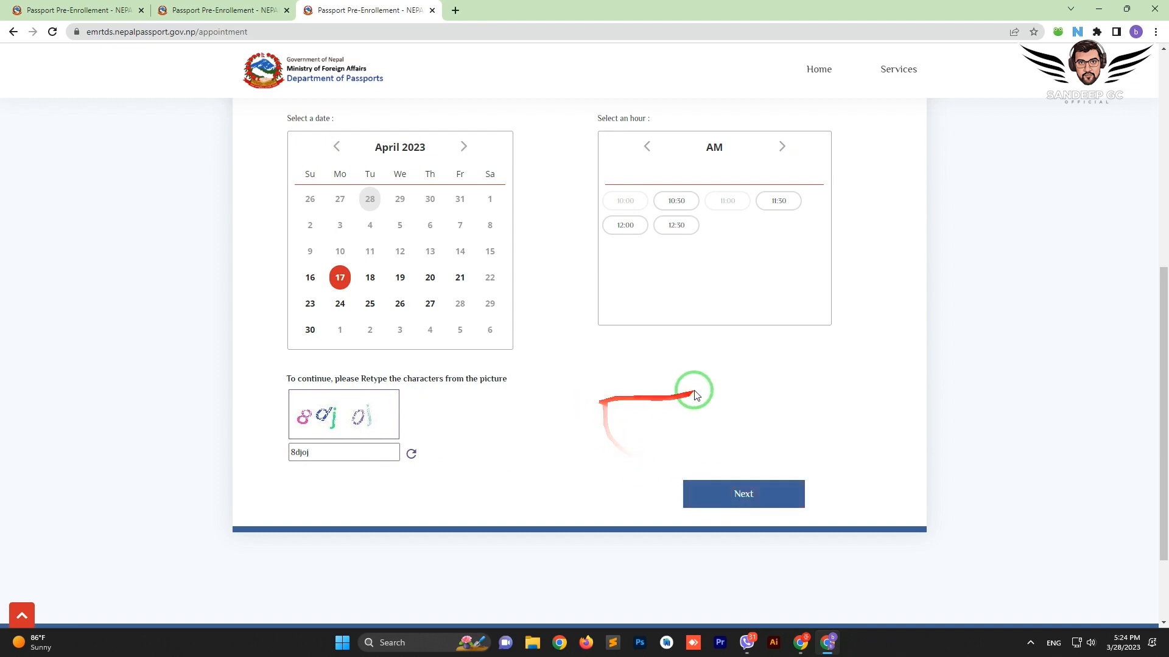
{"action": "scroll", "coordinate": [795, 433], "scroll_direction": "up", "scroll_amount": 4}
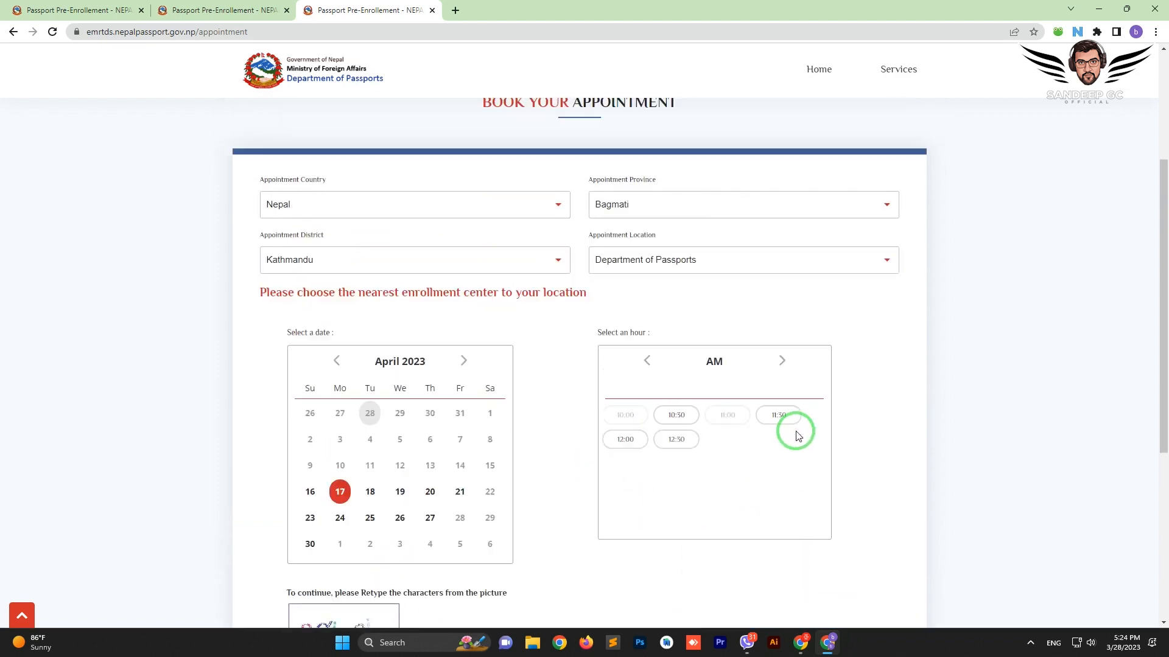
{"action": "scroll", "coordinate": [795, 432], "scroll_direction": "up", "scroll_amount": 3}
{"action": "scroll", "coordinate": [796, 432], "scroll_direction": "down", "scroll_amount": 7}
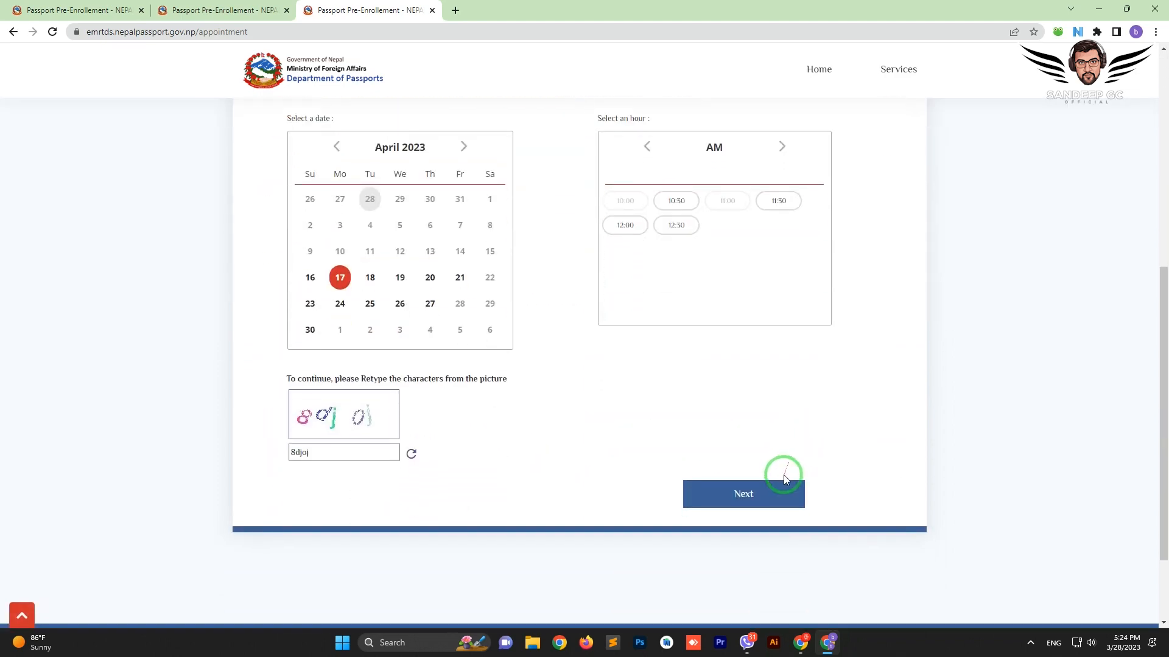
{"action": "left_click", "coordinate": [748, 487]}
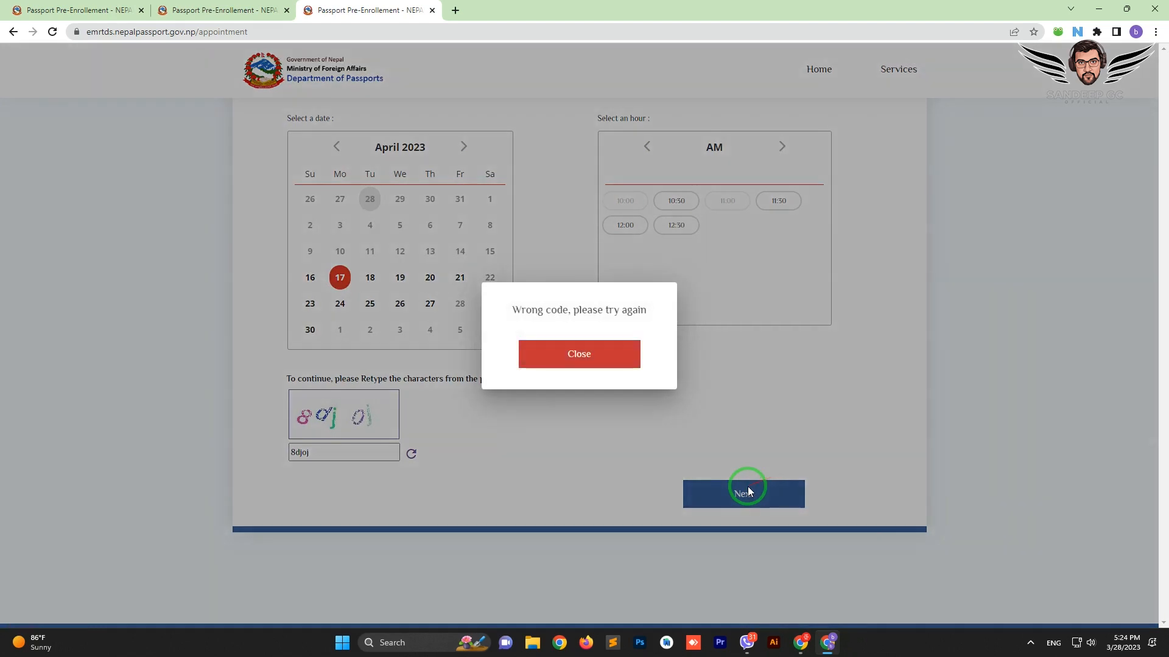
{"action": "left_click", "coordinate": [588, 359]}
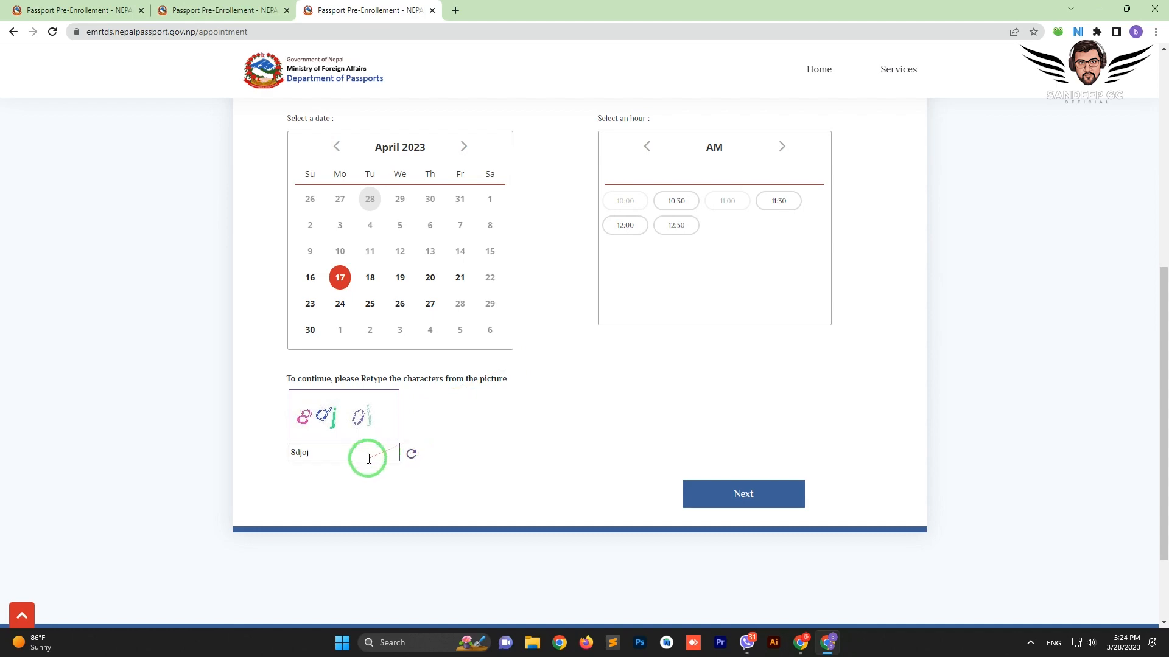
{"action": "scroll", "coordinate": [436, 378], "scroll_direction": "up", "scroll_amount": 7}
{"action": "scroll", "coordinate": [464, 384], "scroll_direction": "down", "scroll_amount": 5}
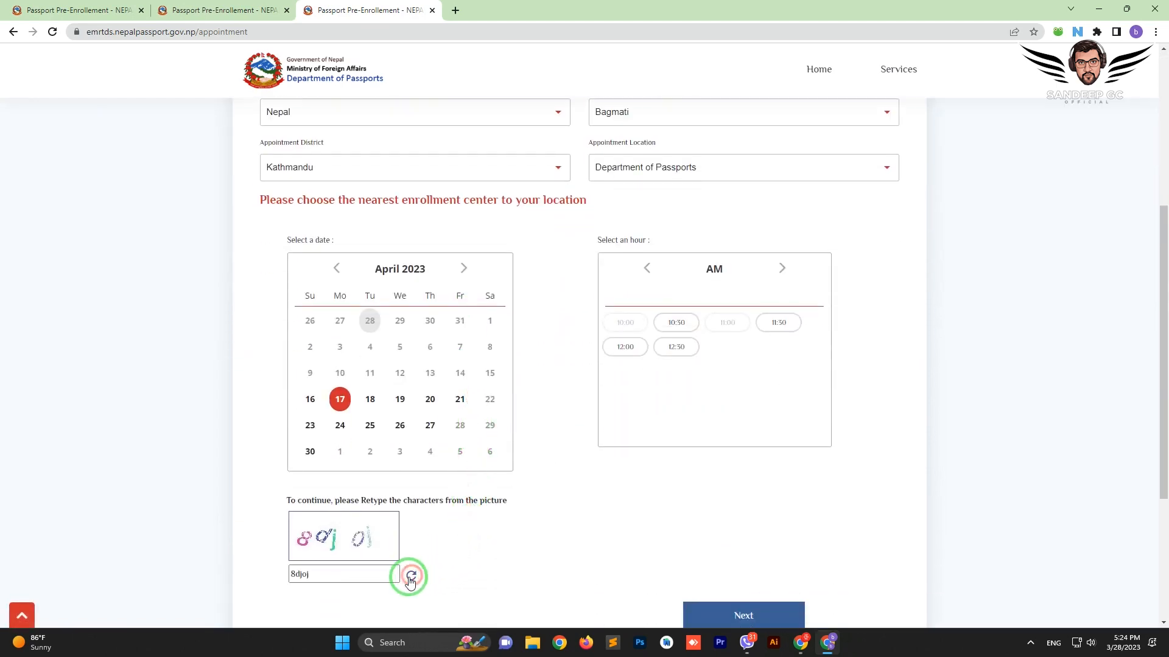
{"action": "scroll", "coordinate": [583, 489], "scroll_direction": "down", "scroll_amount": 1}
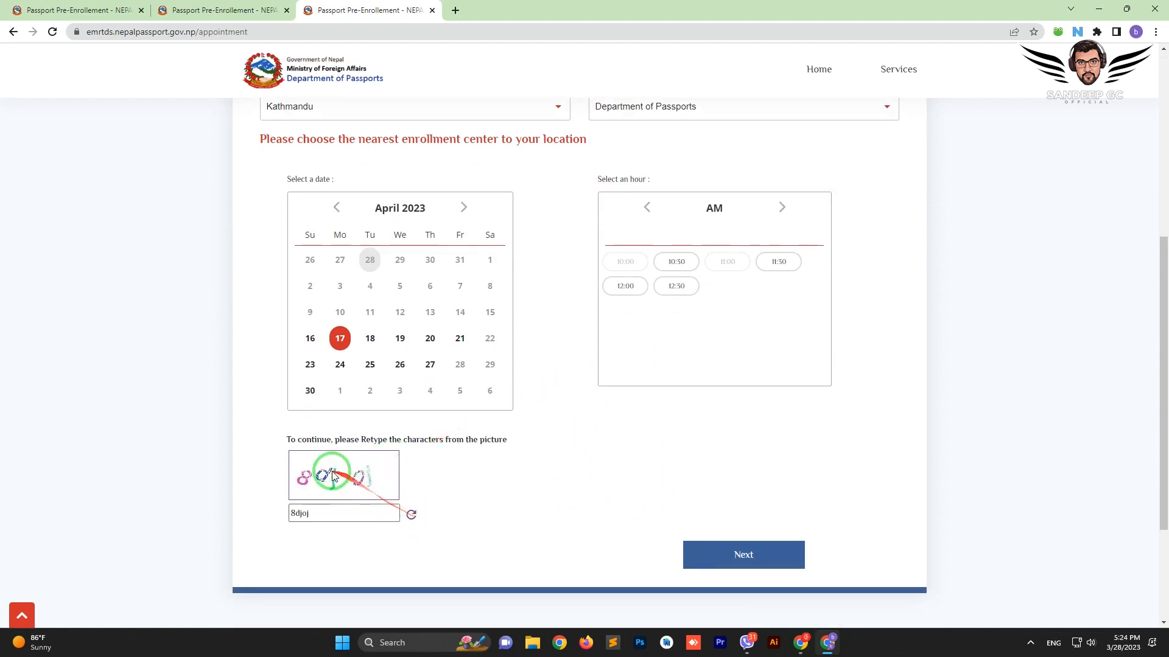
Load a new captcha picture, enter its characters, and dismiss the slot-already-booked warning
{"action": "left_click", "coordinate": [345, 482]}
{"action": "left_click", "coordinate": [353, 515]}
{"action": "key", "text": "BackSpace"}
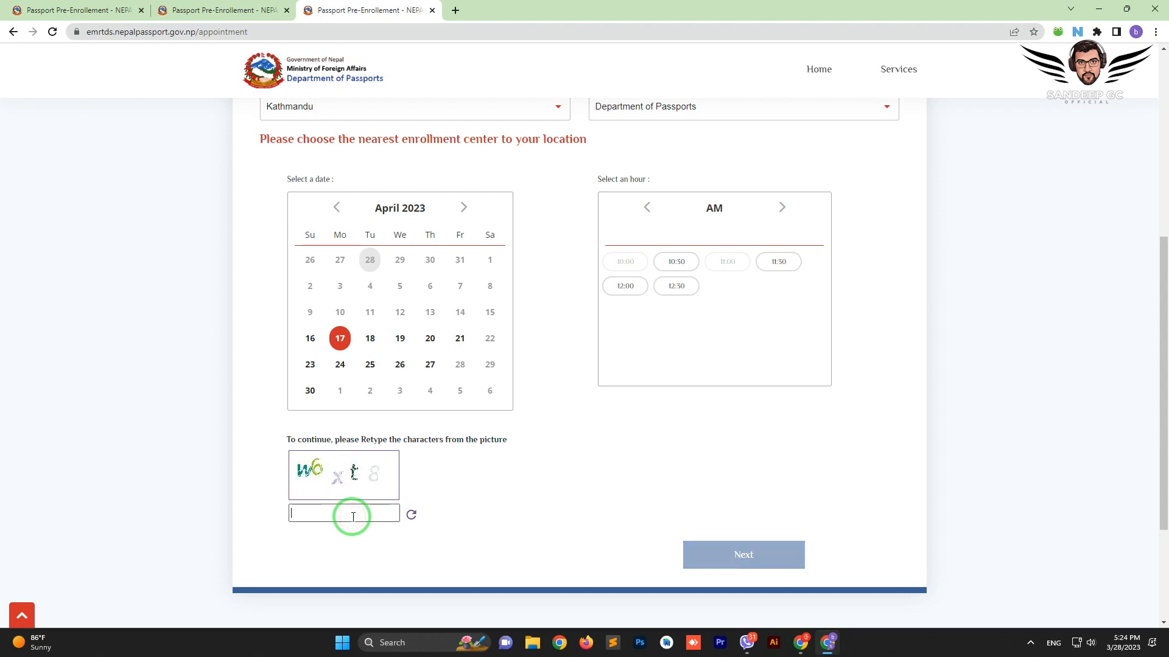
{"action": "type", "text": "w6xt8"}
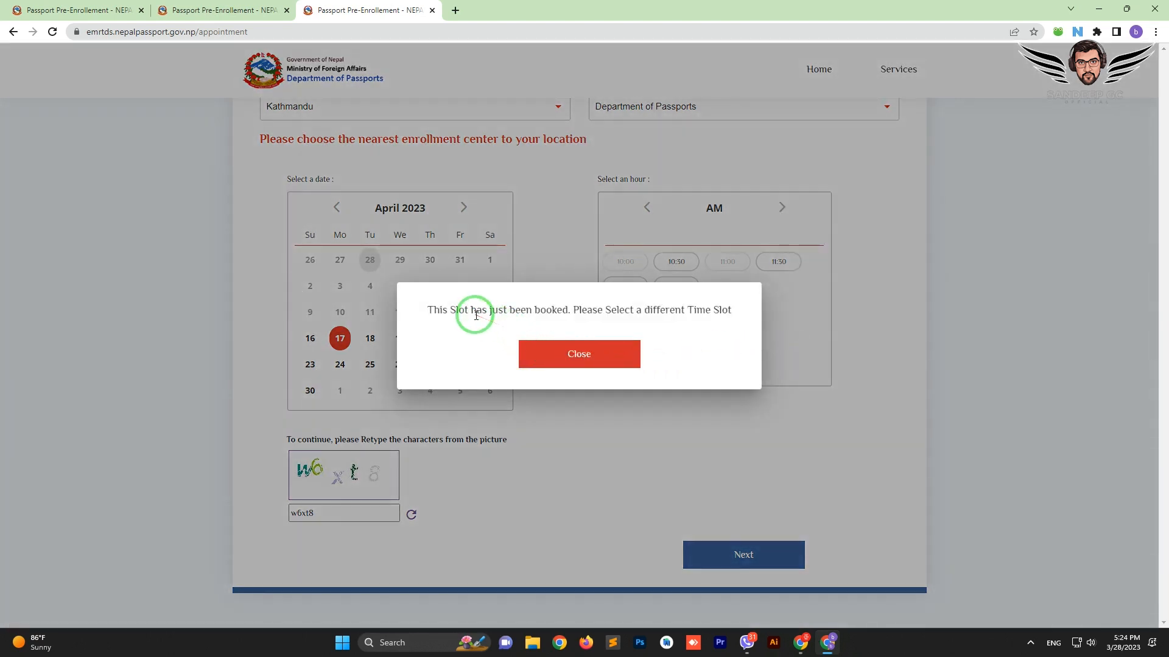
{"action": "left_click", "coordinate": [593, 356]}
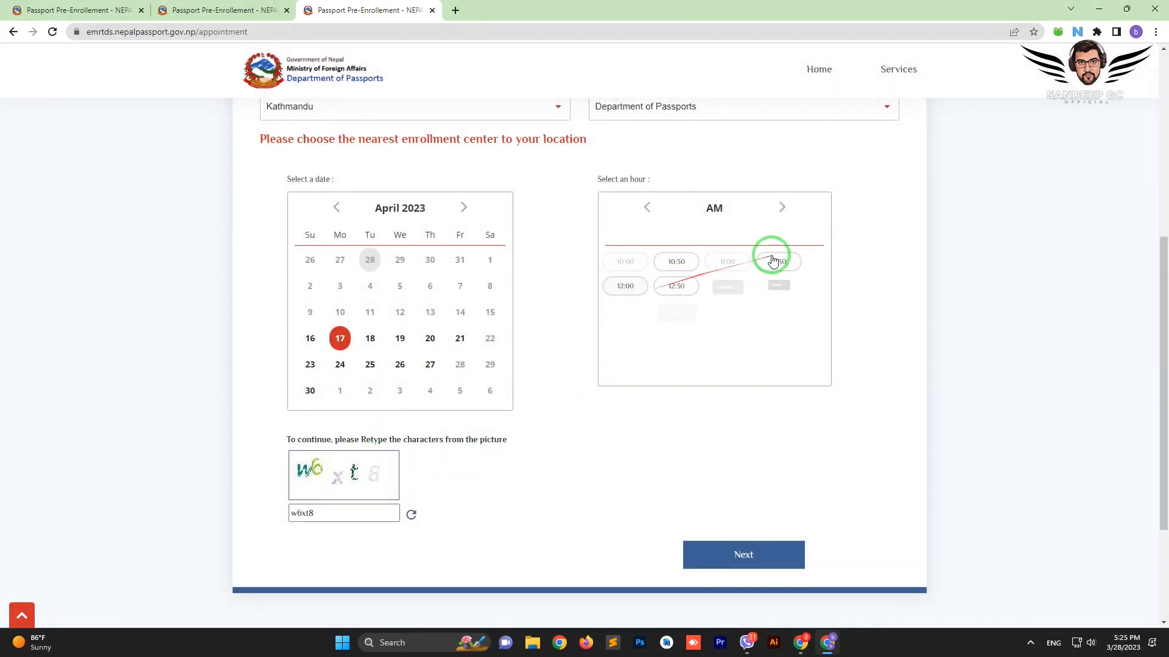
Switch to the 14:00 PM slot, re-enter the captcha, and continue to the form
{"action": "left_click", "coordinate": [782, 207]}
{"action": "left_click", "coordinate": [725, 272]}
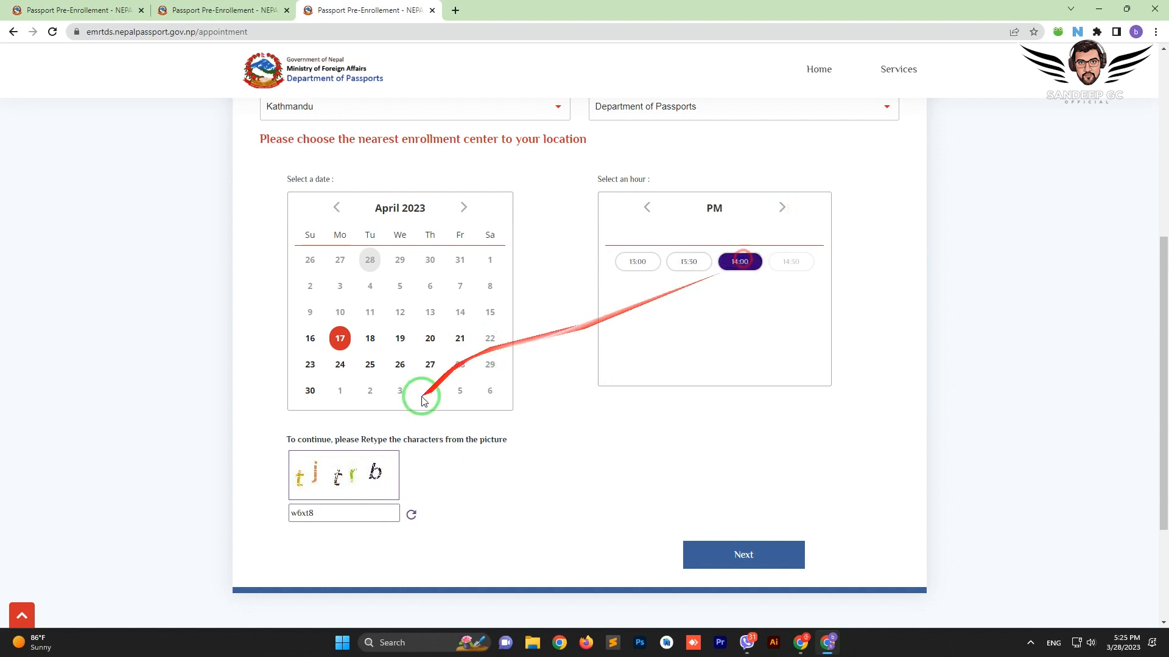
{"action": "left_click_drag", "start_coordinate": [324, 518], "coordinate": [244, 518]}
{"action": "type", "text": "tjtrb"}
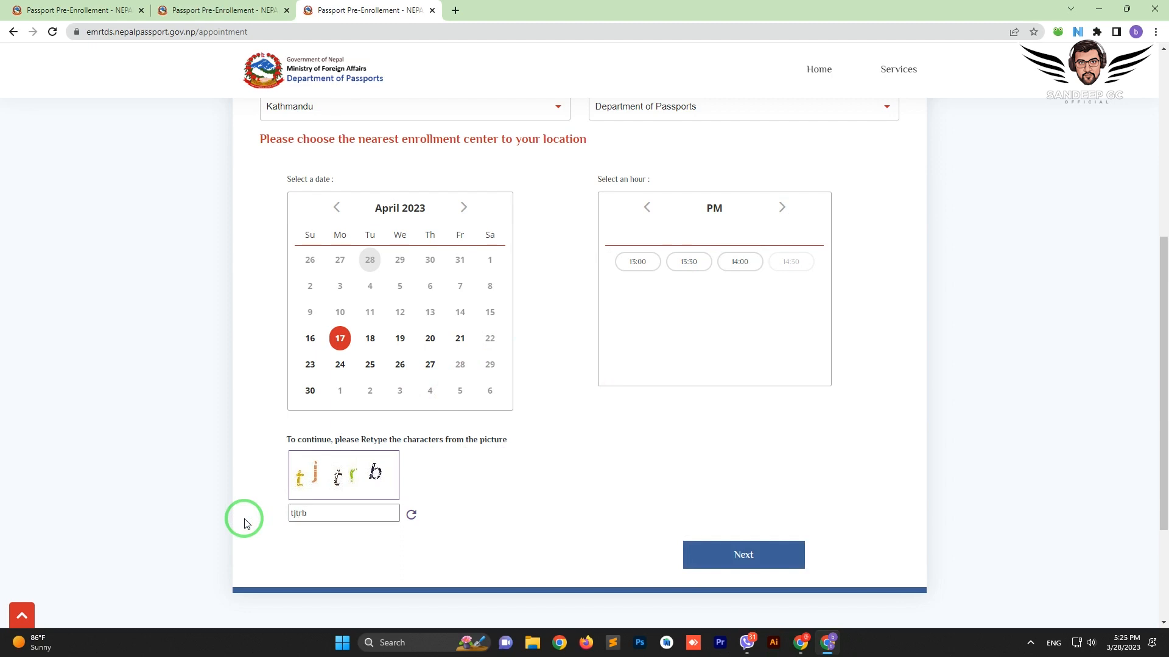
{"action": "left_click", "coordinate": [738, 553]}
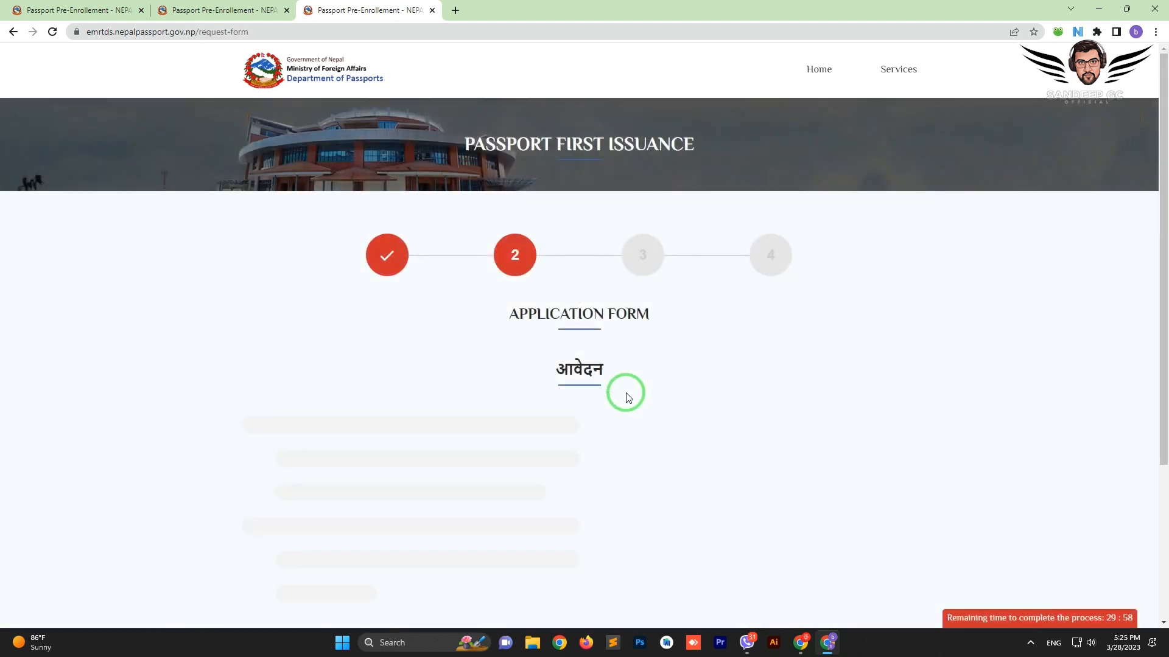
Enter the applicant's surname and first name and set gender to Male
{"action": "scroll", "coordinate": [629, 399], "scroll_direction": "down", "scroll_amount": 2}
{"action": "scroll", "coordinate": [629, 398], "scroll_direction": "up", "scroll_amount": 1}
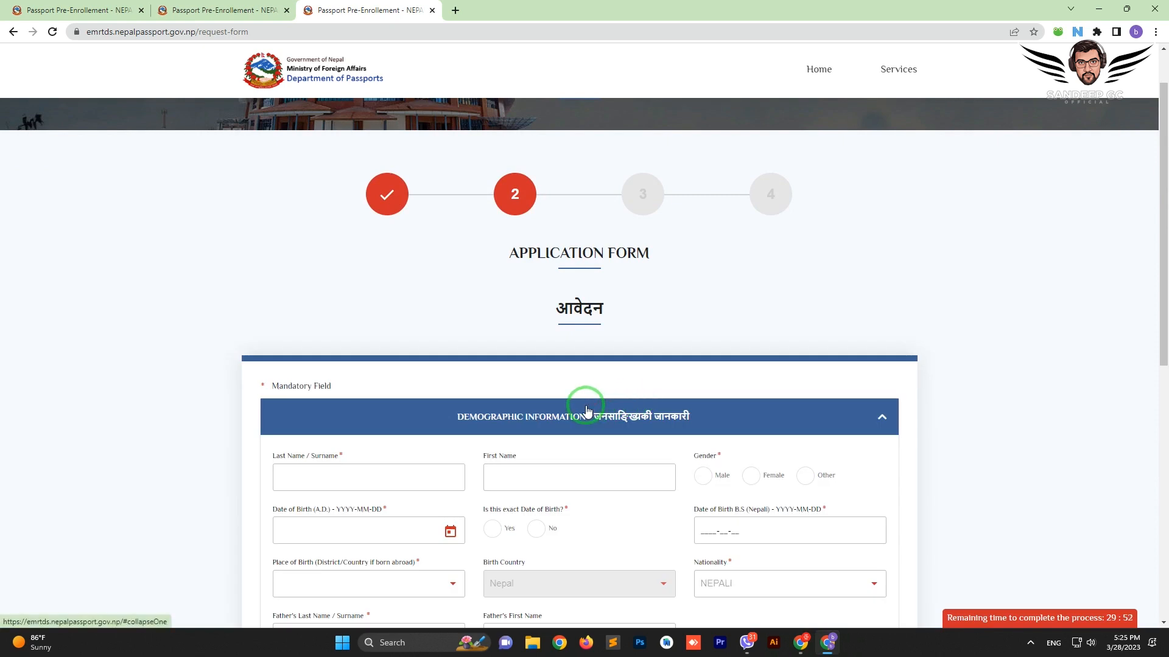
{"action": "scroll", "coordinate": [530, 465], "scroll_direction": "down", "scroll_amount": 1}
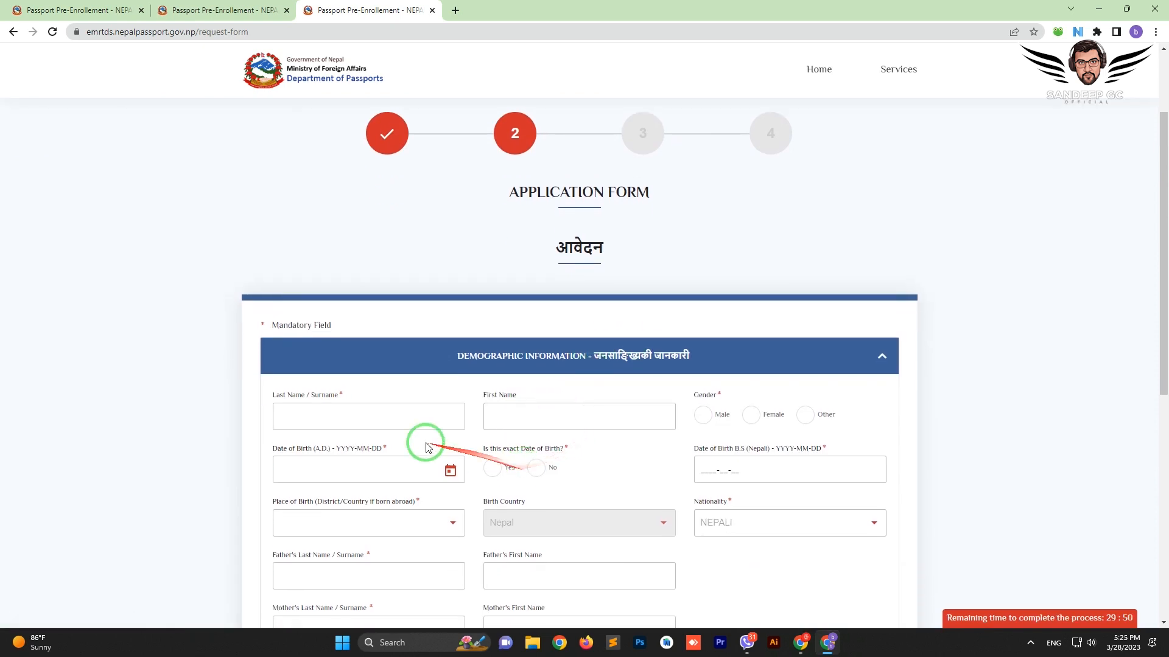
{"action": "left_click", "coordinate": [287, 407]}
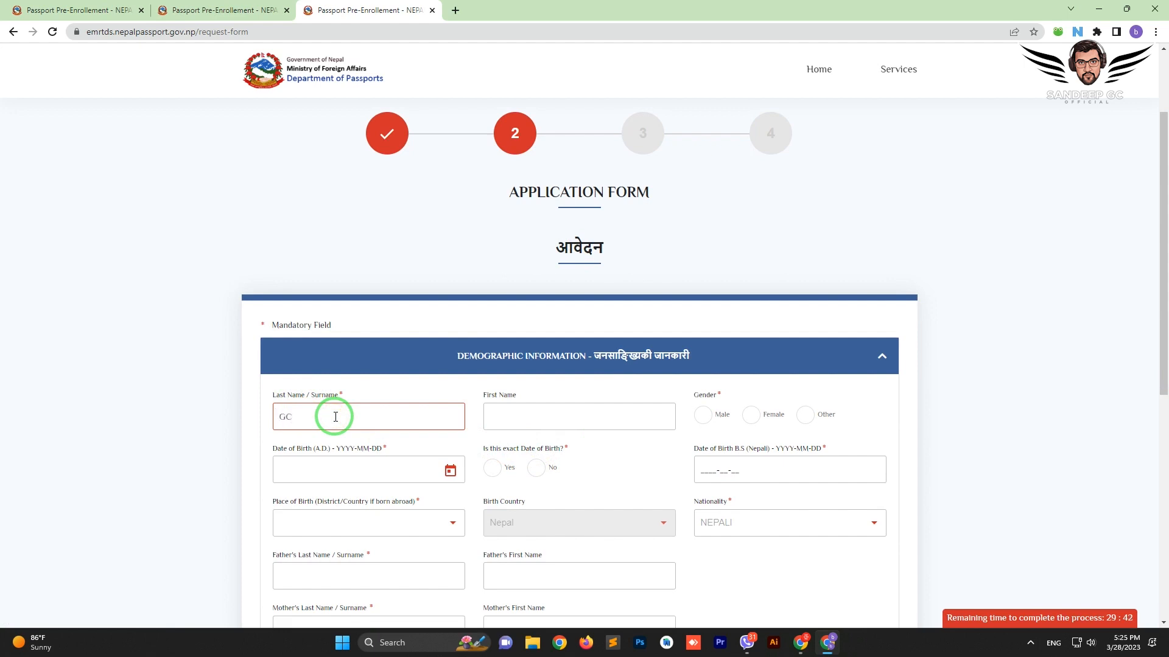
{"action": "key", "text": "Tab"}
{"action": "type", "text": "SANDEE"}
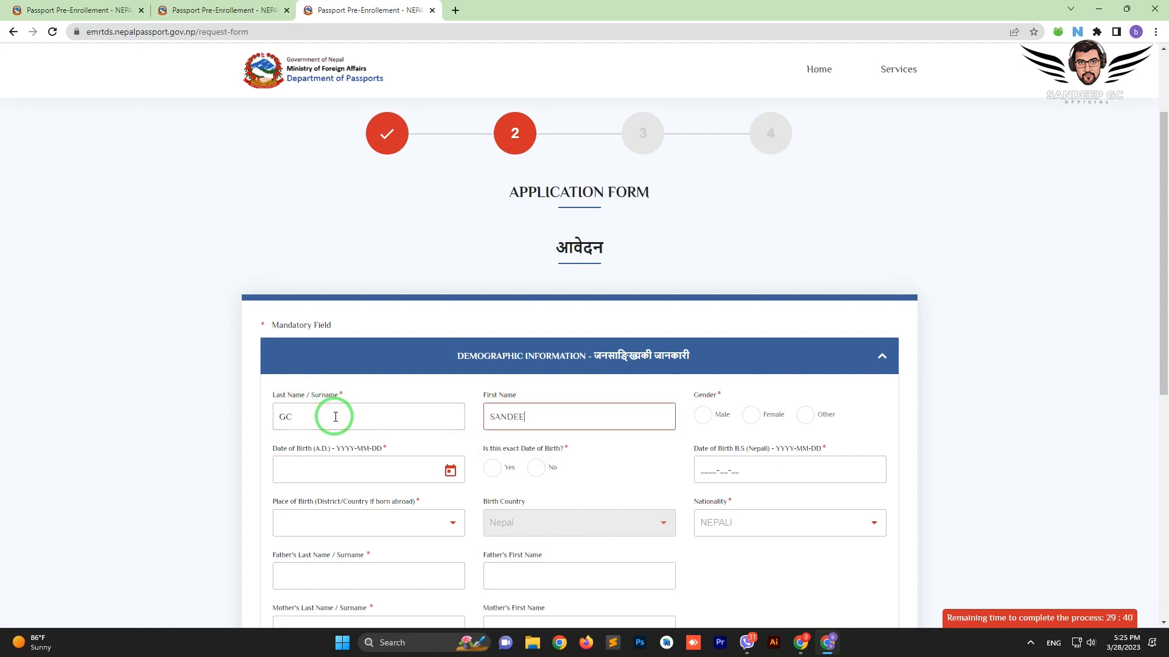
{"action": "left_click", "coordinate": [751, 415]}
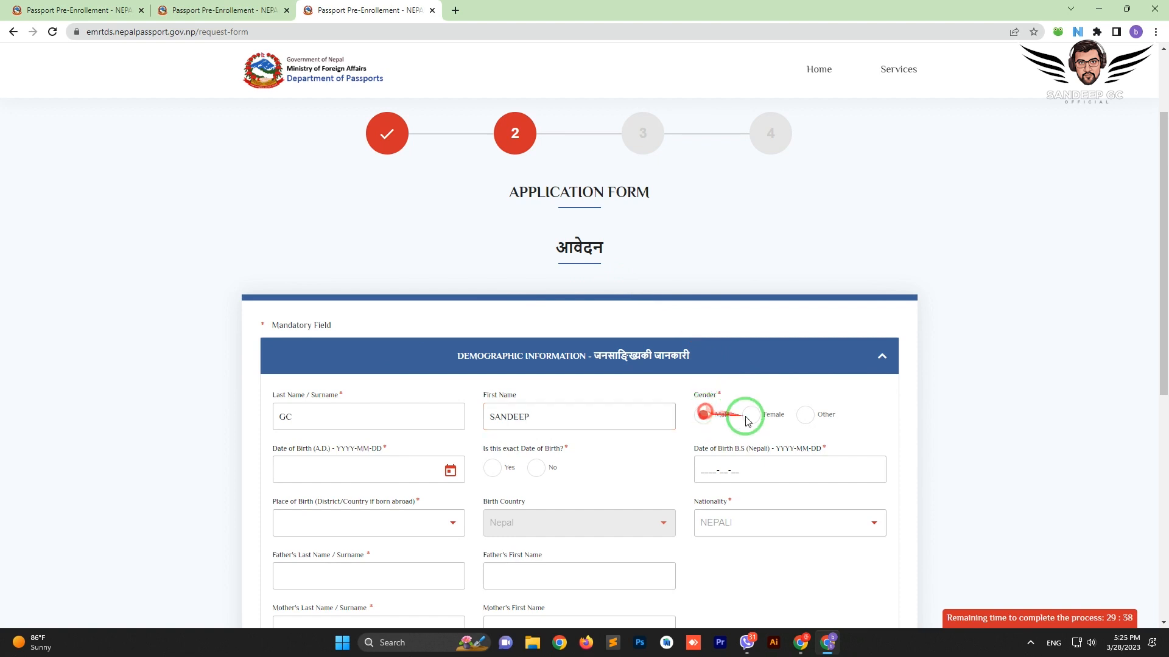
{"action": "left_click", "coordinate": [802, 418]}
{"action": "left_click", "coordinate": [703, 416]}
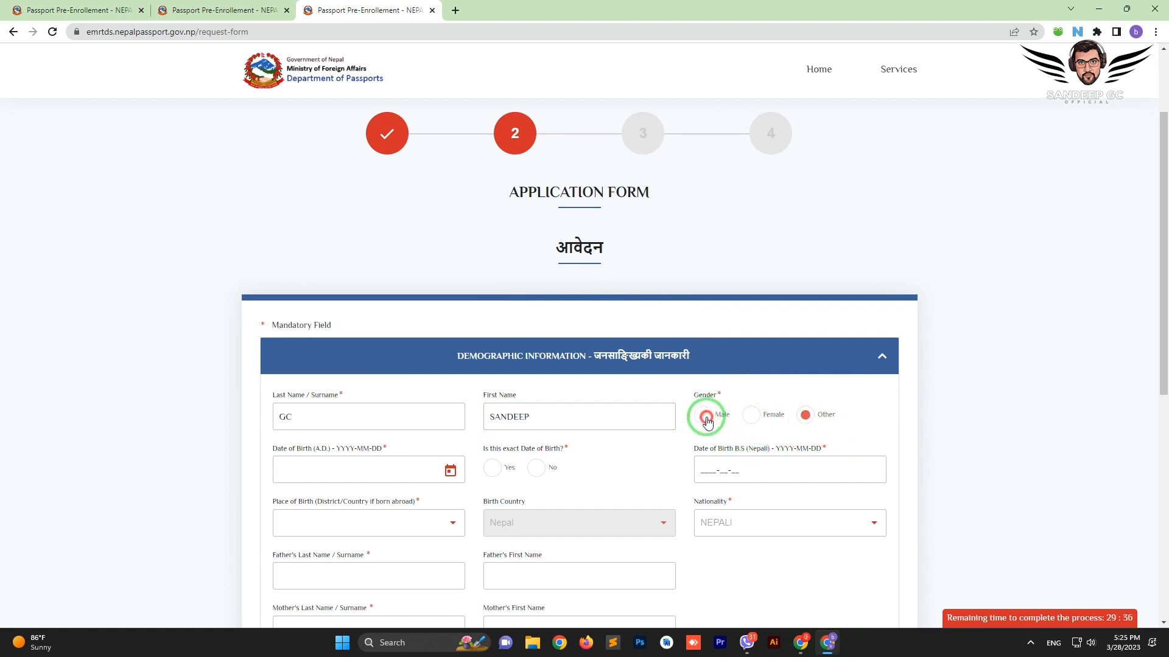
{"action": "left_click", "coordinate": [451, 470]}
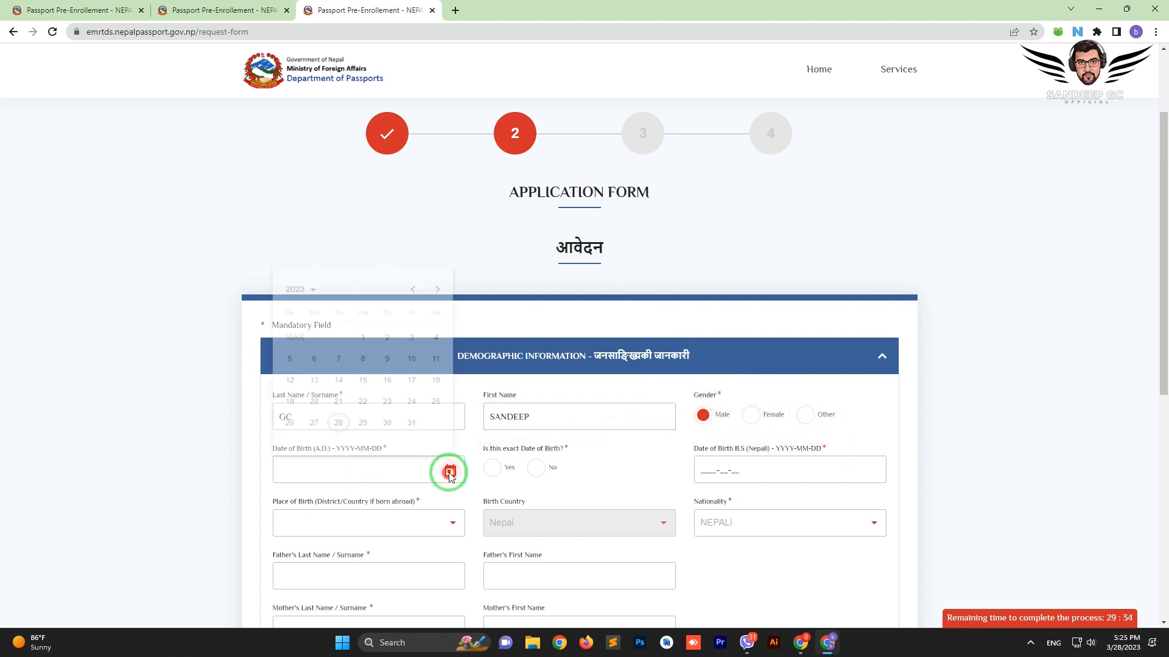
{"action": "left_click", "coordinate": [308, 266]}
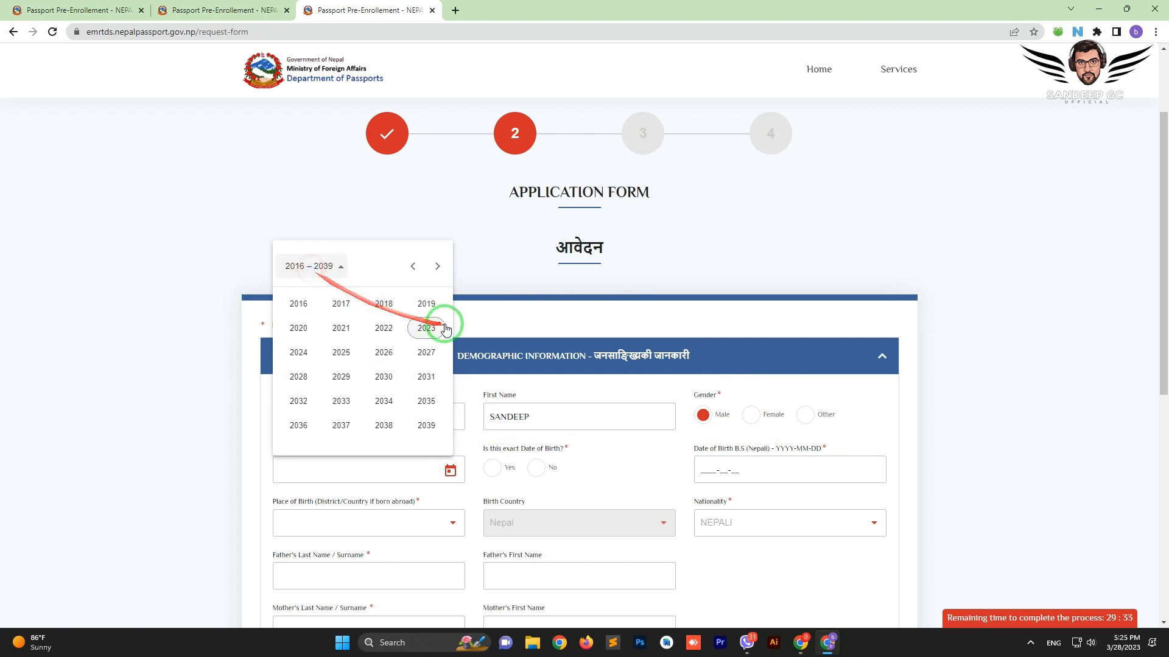
{"action": "left_click", "coordinate": [408, 272]}
{"action": "left_click", "coordinate": [408, 271]}
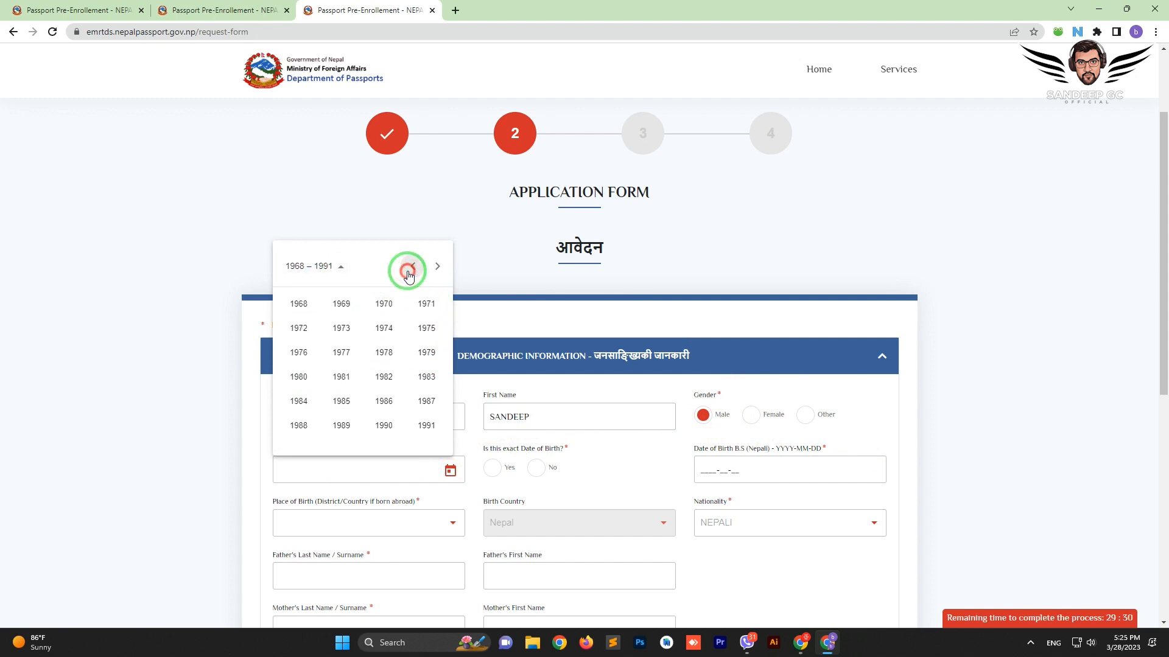
{"action": "left_click", "coordinate": [384, 425]}
{"action": "left_click", "coordinate": [346, 326]}
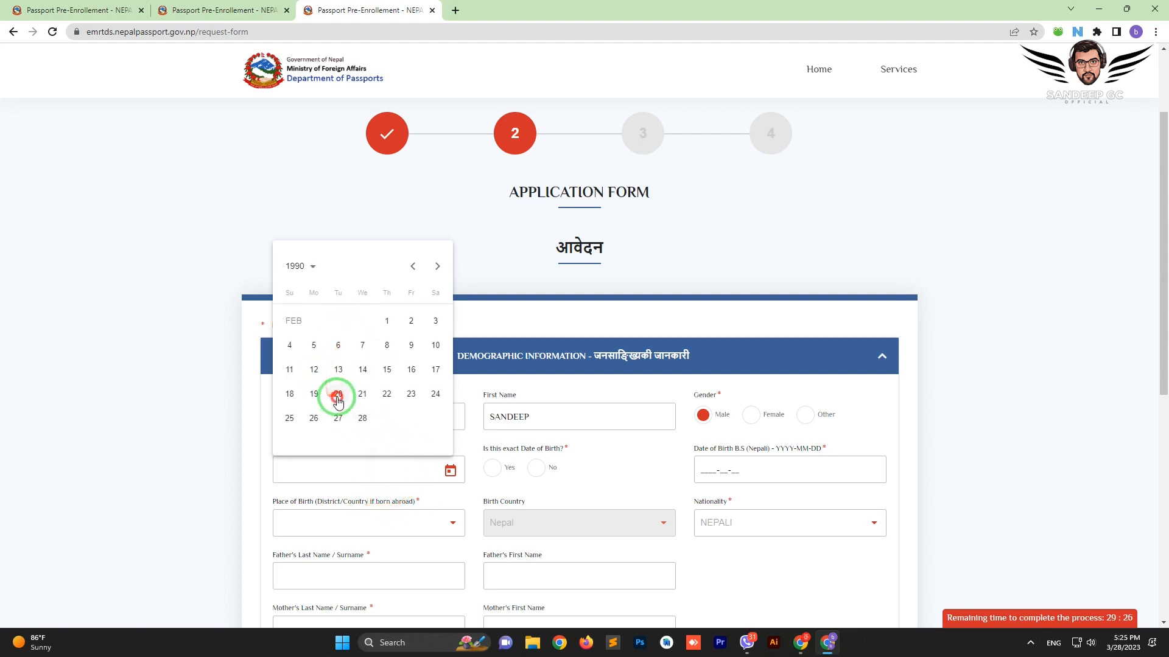
{"action": "left_click", "coordinate": [335, 395]}
{"action": "left_click", "coordinate": [493, 468]}
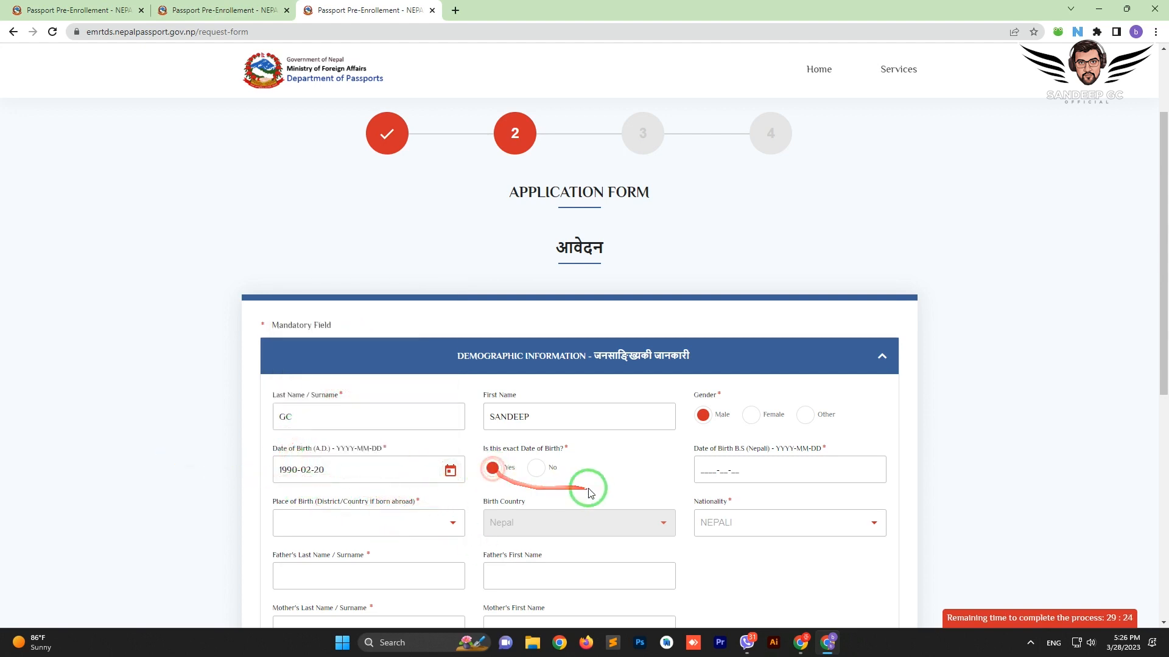
{"action": "left_click", "coordinate": [702, 470]}
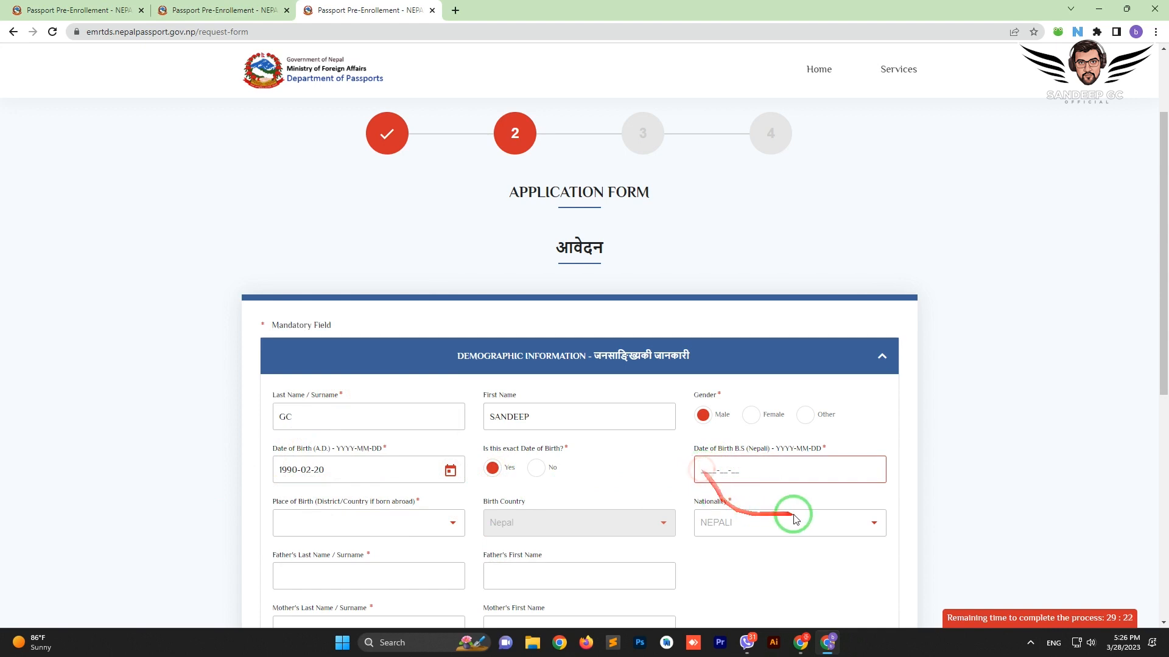
{"action": "left_click", "coordinate": [767, 478]}
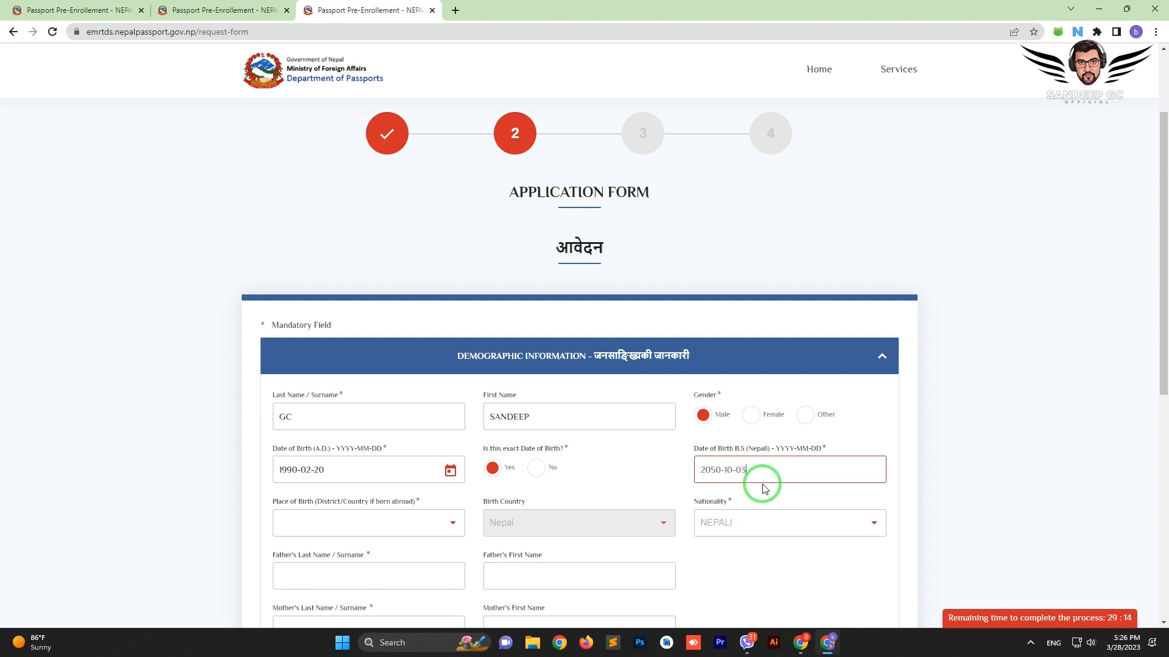
{"action": "left_click", "coordinate": [916, 460]}
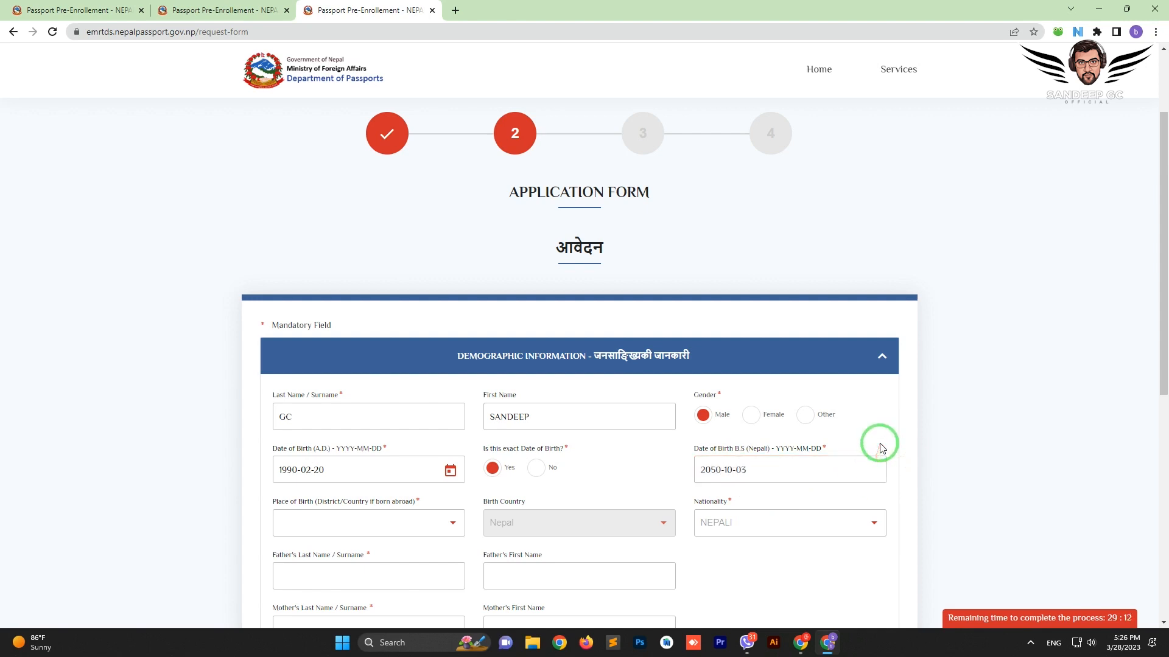
Search the birth district list and set Place of Birth to Palpa
{"action": "left_click", "coordinate": [438, 522]}
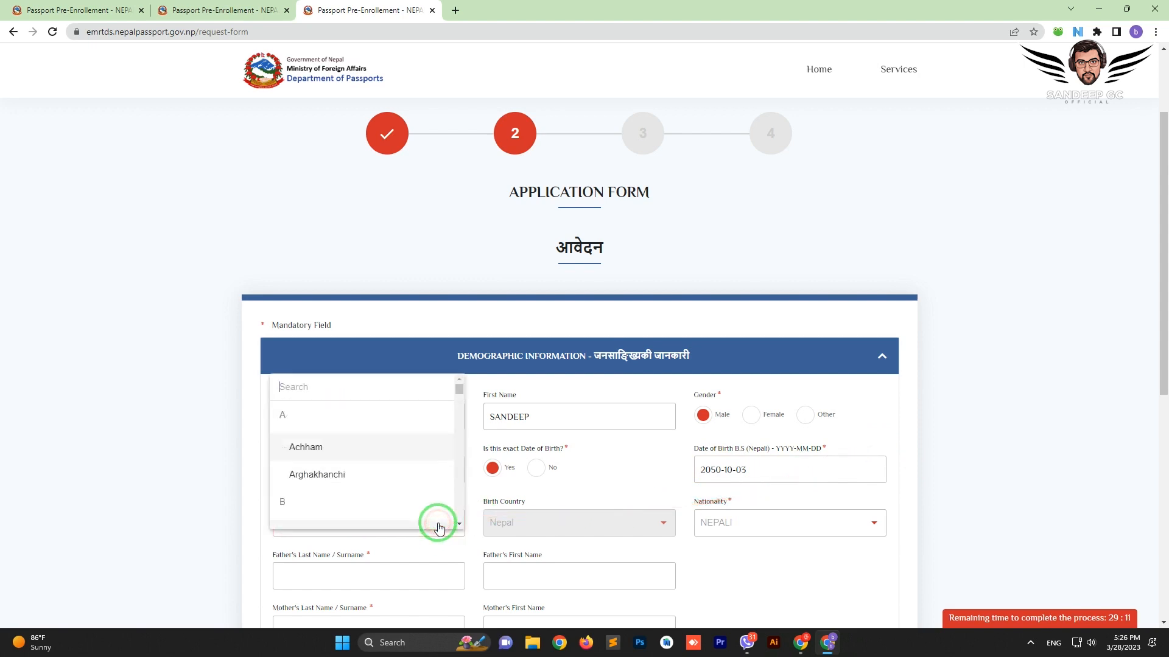
{"action": "left_click", "coordinate": [342, 451]}
{"action": "left_click", "coordinate": [373, 522]}
{"action": "scroll", "coordinate": [336, 469], "scroll_direction": "down", "scroll_amount": 1}
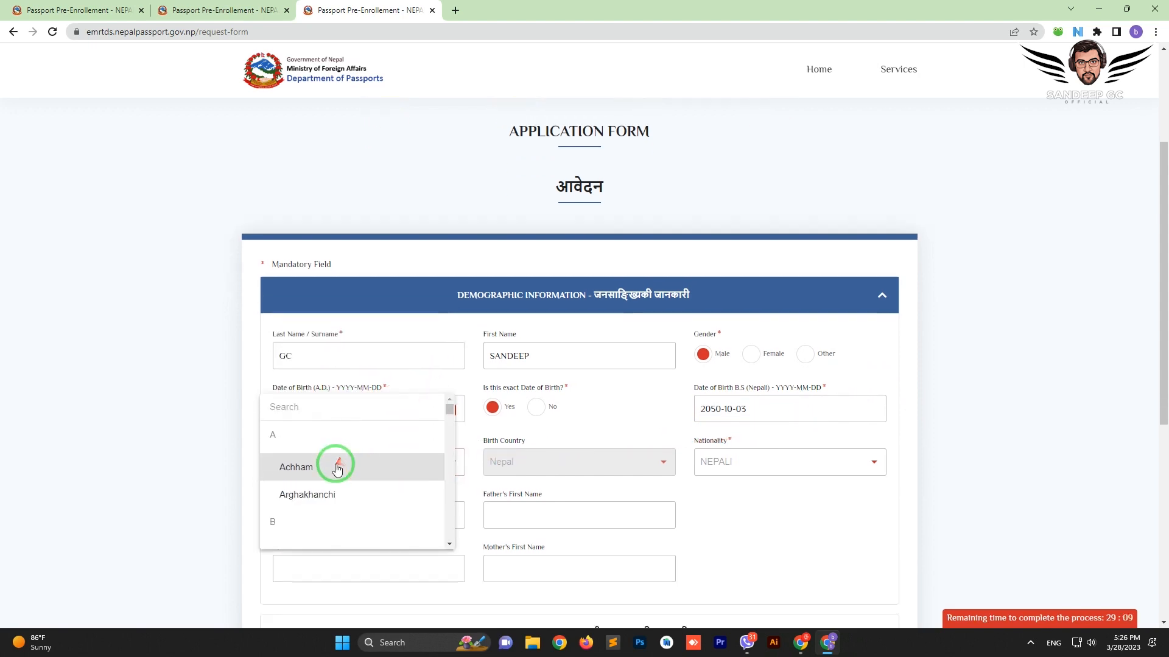
{"action": "type", "text": "palp"}
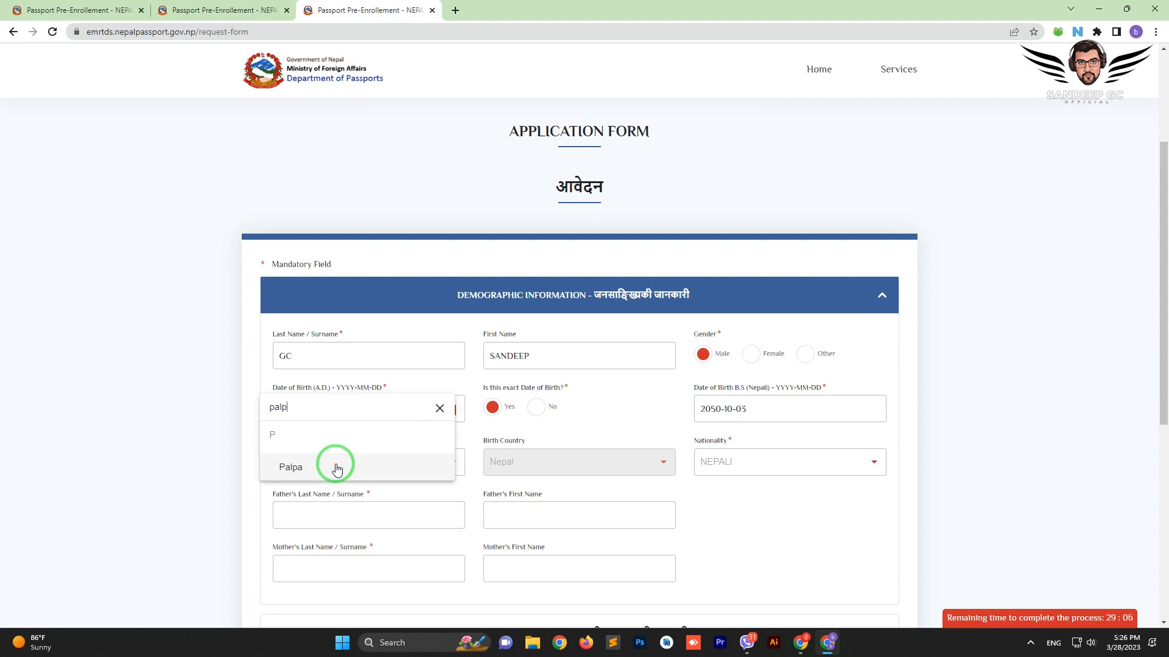
{"action": "left_click", "coordinate": [337, 467]}
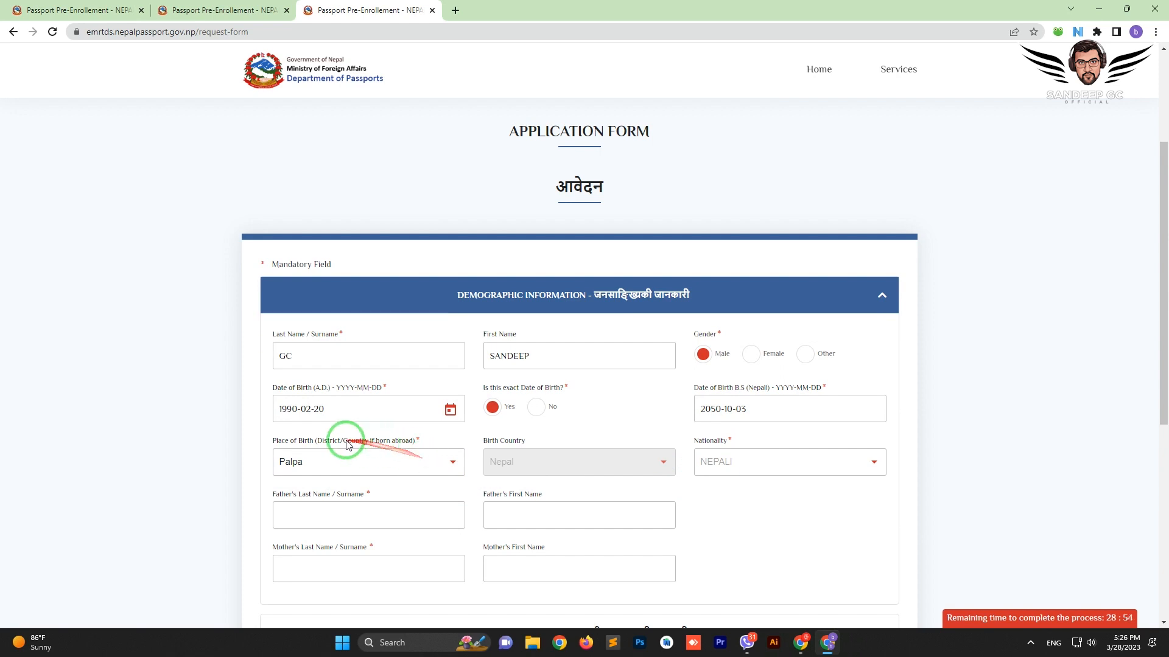
{"action": "left_click_drag", "start_coordinate": [296, 442], "coordinate": [363, 442]}
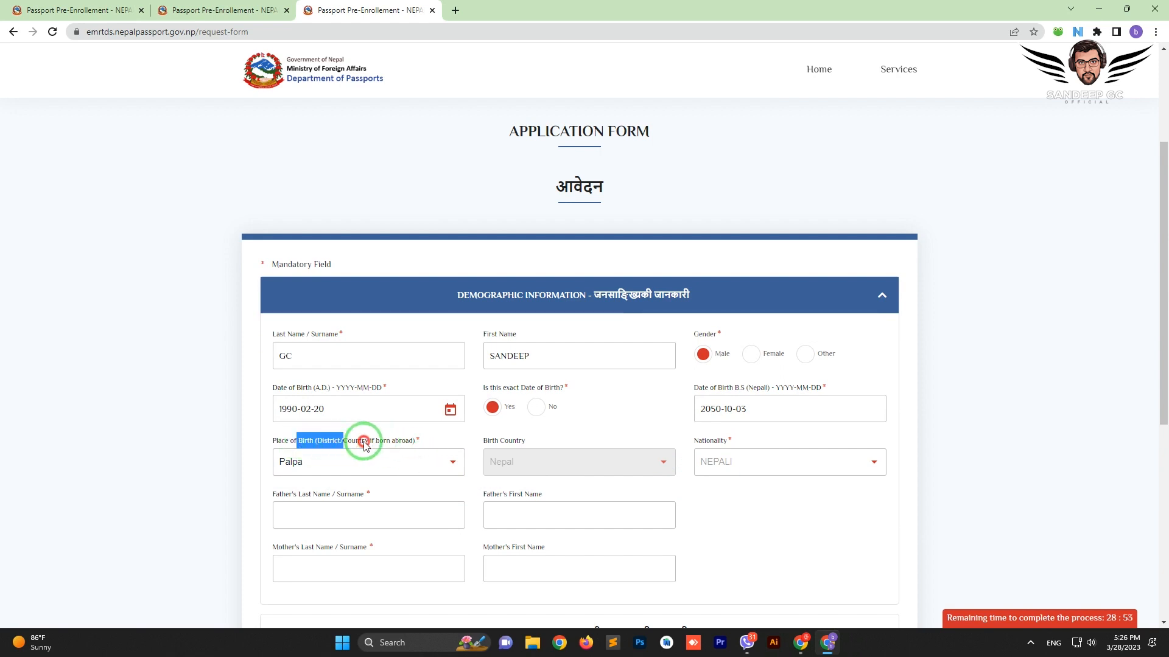
{"action": "left_click", "coordinate": [380, 441]}
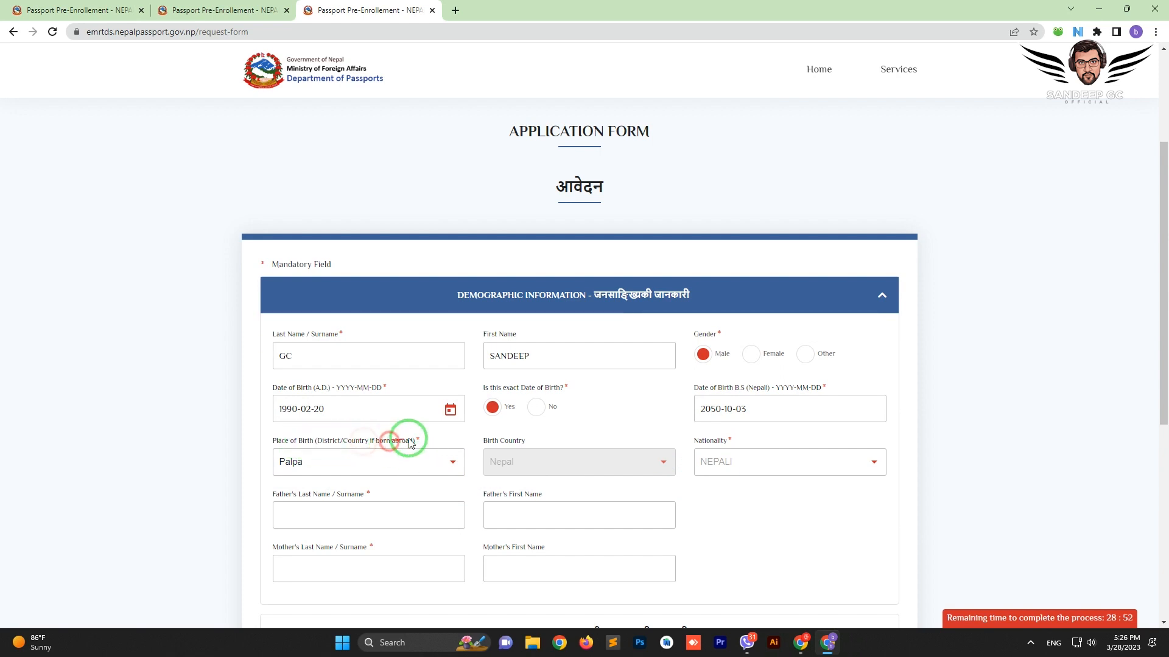
Enter the father's surname and first name, then the mother's names
{"action": "left_click", "coordinate": [406, 514]}
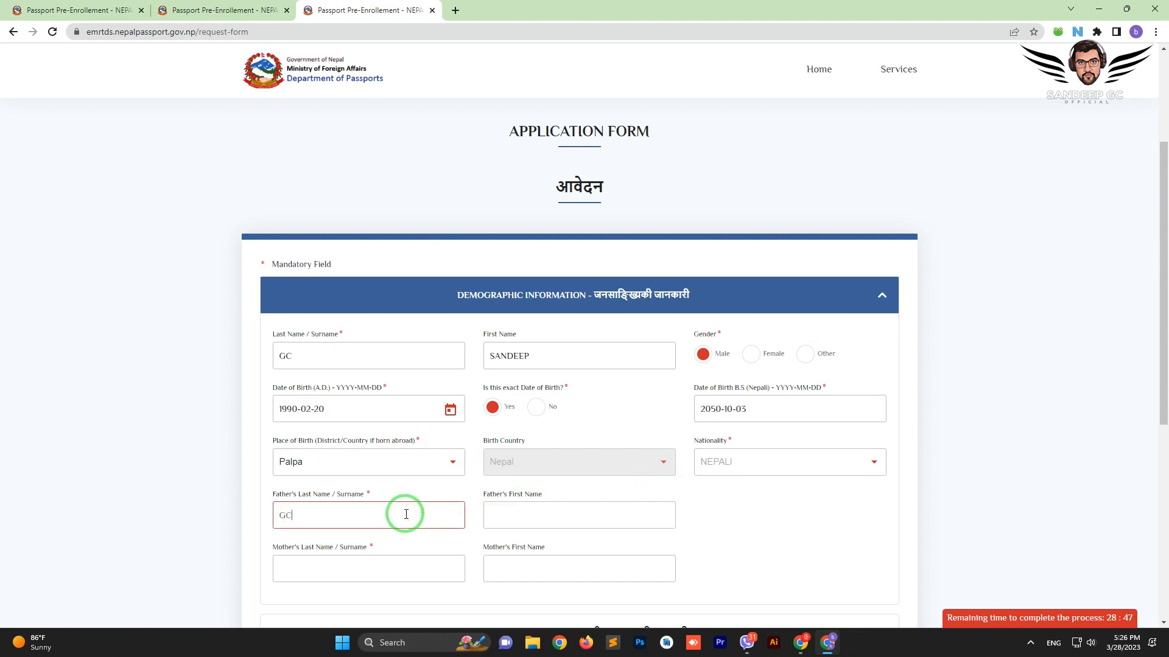
{"action": "key", "text": "Tab"}
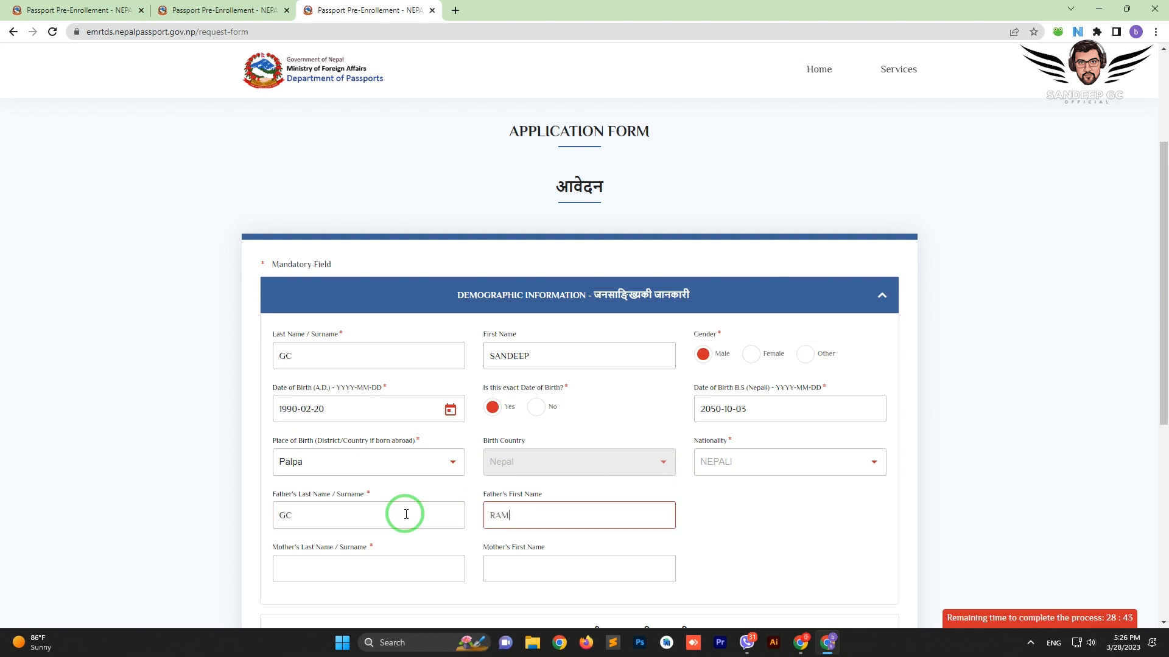
{"action": "left_click", "coordinate": [387, 564]}
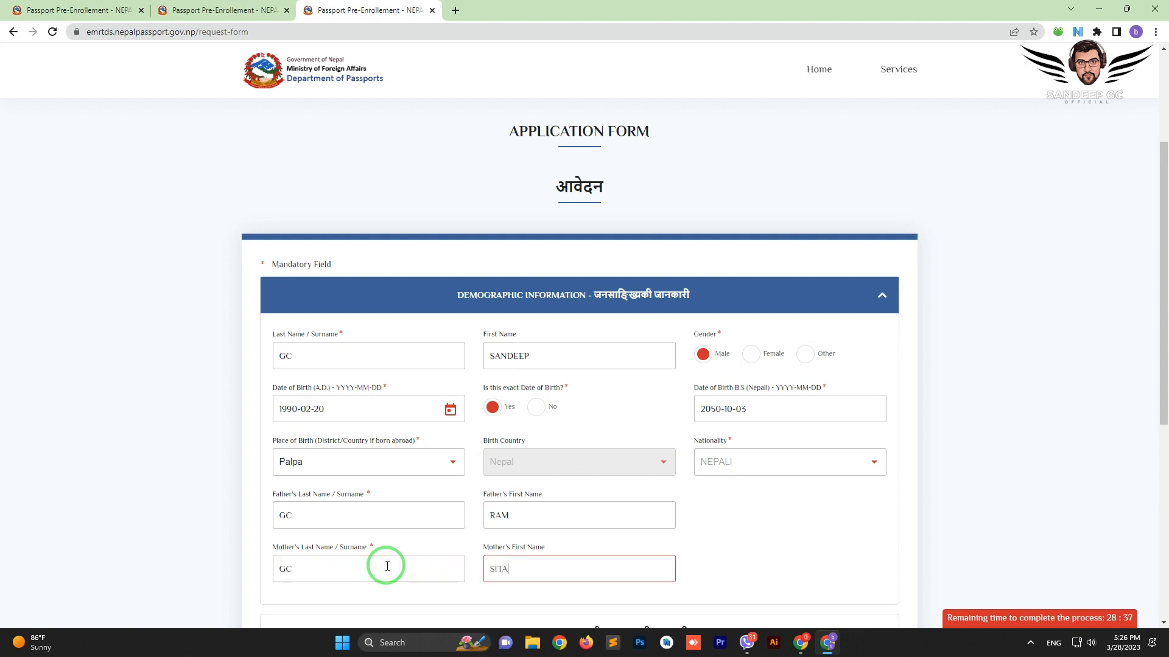
{"action": "scroll", "coordinate": [387, 566], "scroll_direction": "down", "scroll_amount": 4}
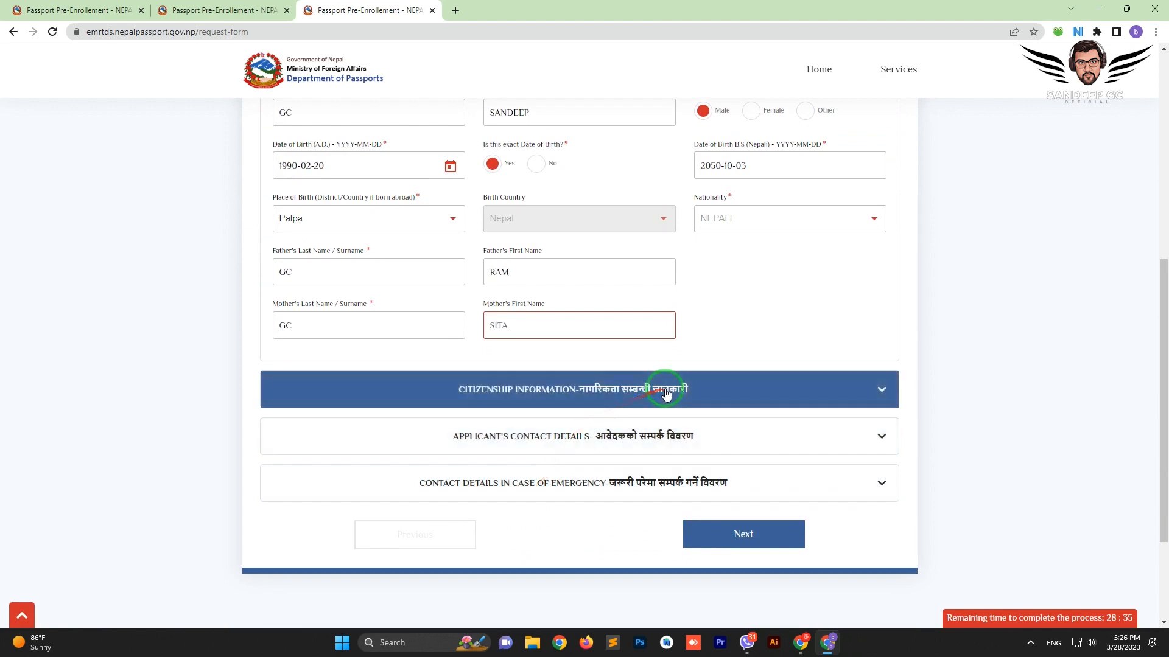
Finish the demographic details and expand the Citizenship Information section
{"action": "left_click", "coordinate": [779, 307]}
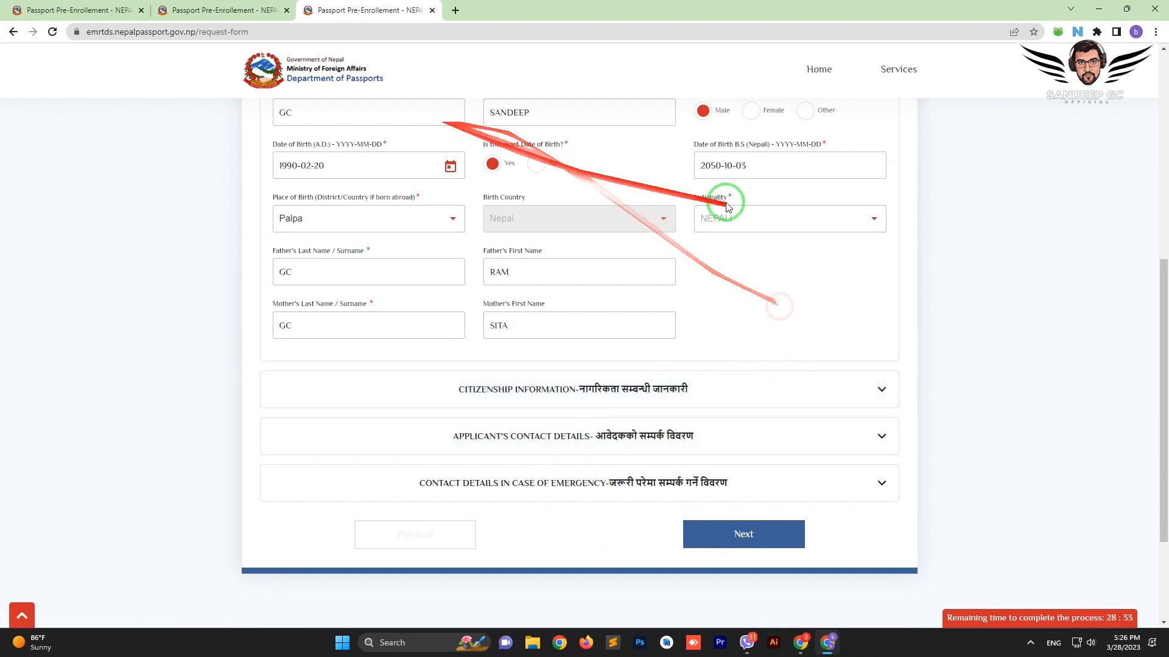
{"action": "scroll", "coordinate": [743, 263], "scroll_direction": "up", "scroll_amount": 3}
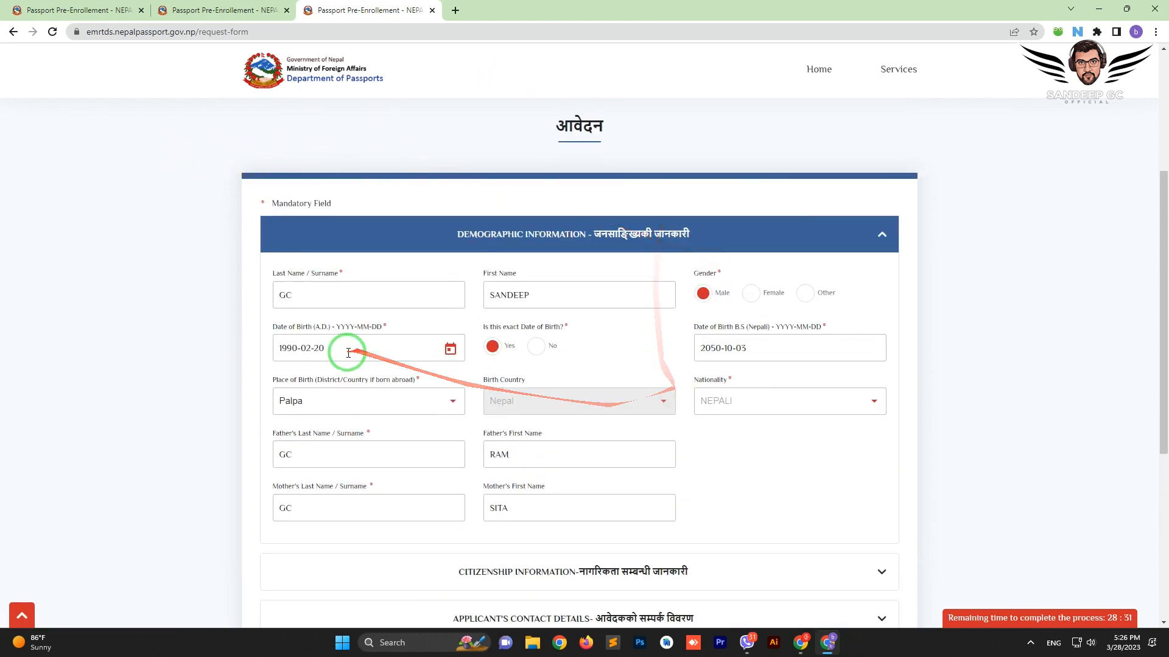
{"action": "scroll", "coordinate": [487, 372], "scroll_direction": "down", "scroll_amount": 3}
{"action": "left_click", "coordinate": [659, 393]}
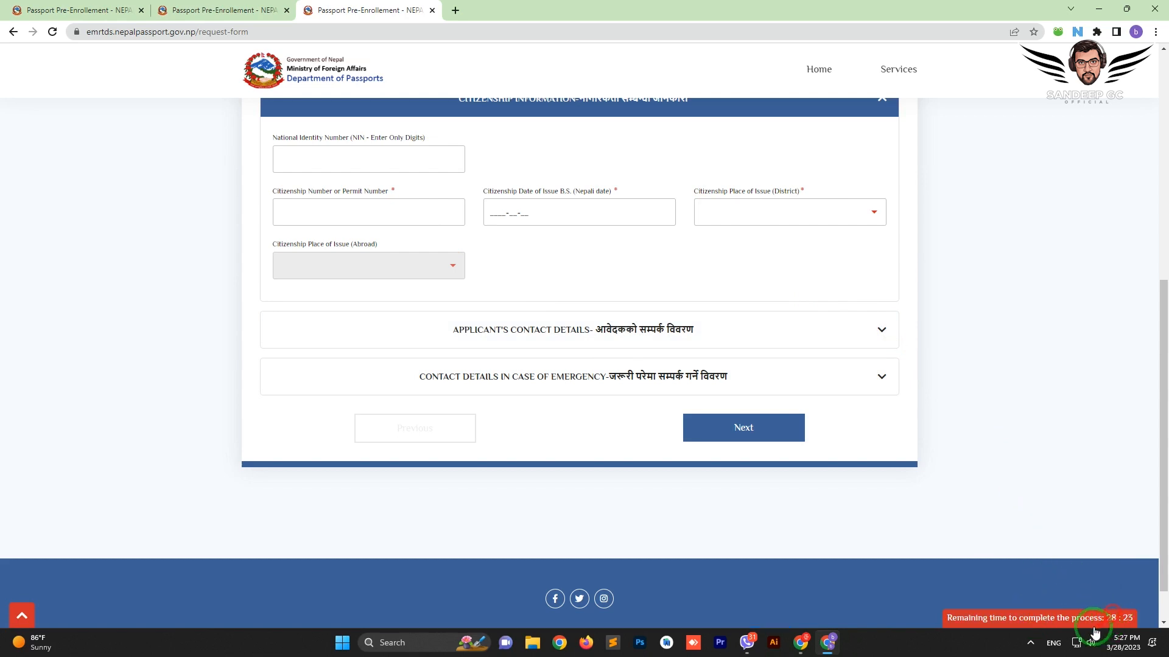
Enter the national identity number, citizenship number and issue date 2067-10-10
{"action": "left_click", "coordinate": [1129, 625]}
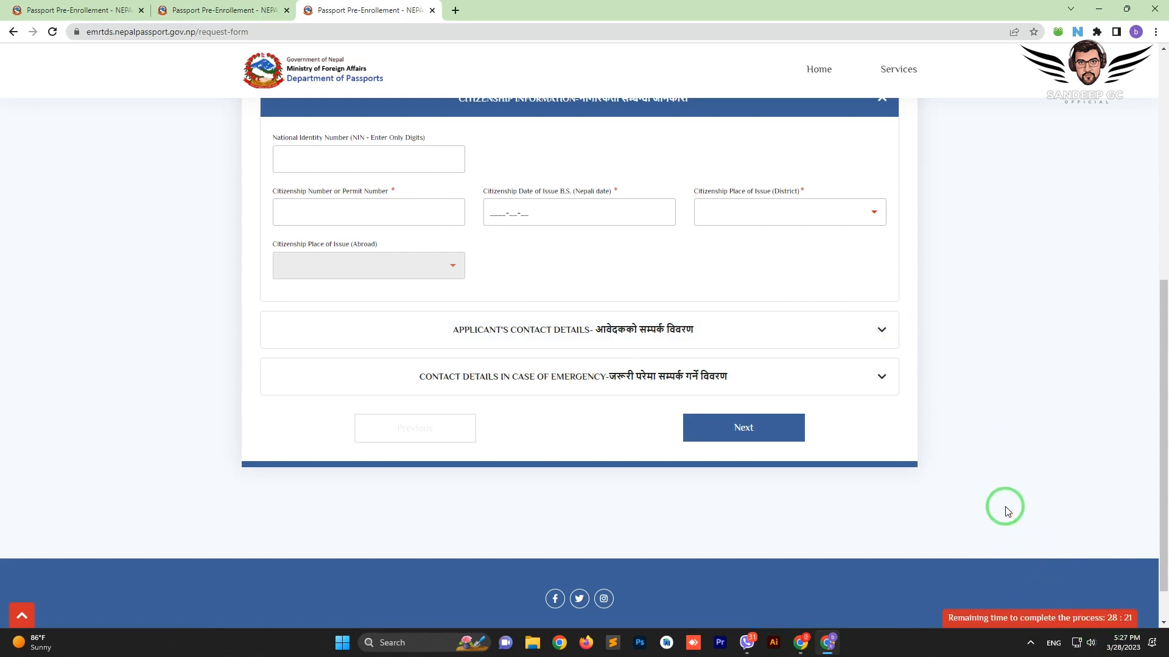
{"action": "scroll", "coordinate": [545, 326], "scroll_direction": "up", "scroll_amount": 2}
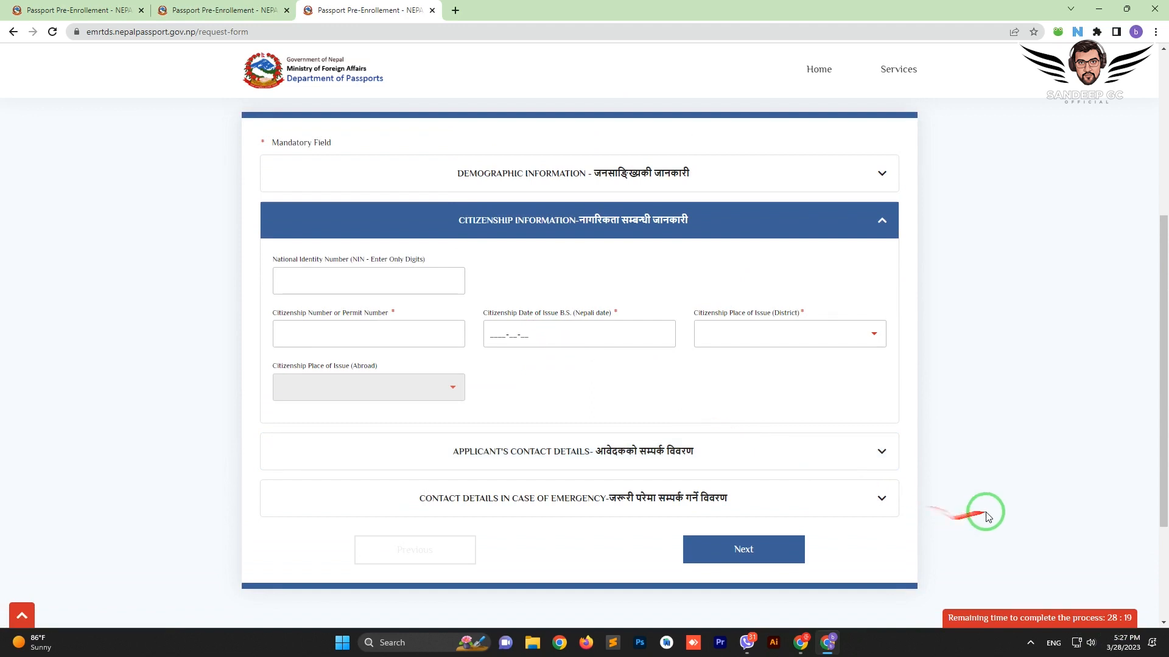
{"action": "left_click", "coordinate": [297, 278]}
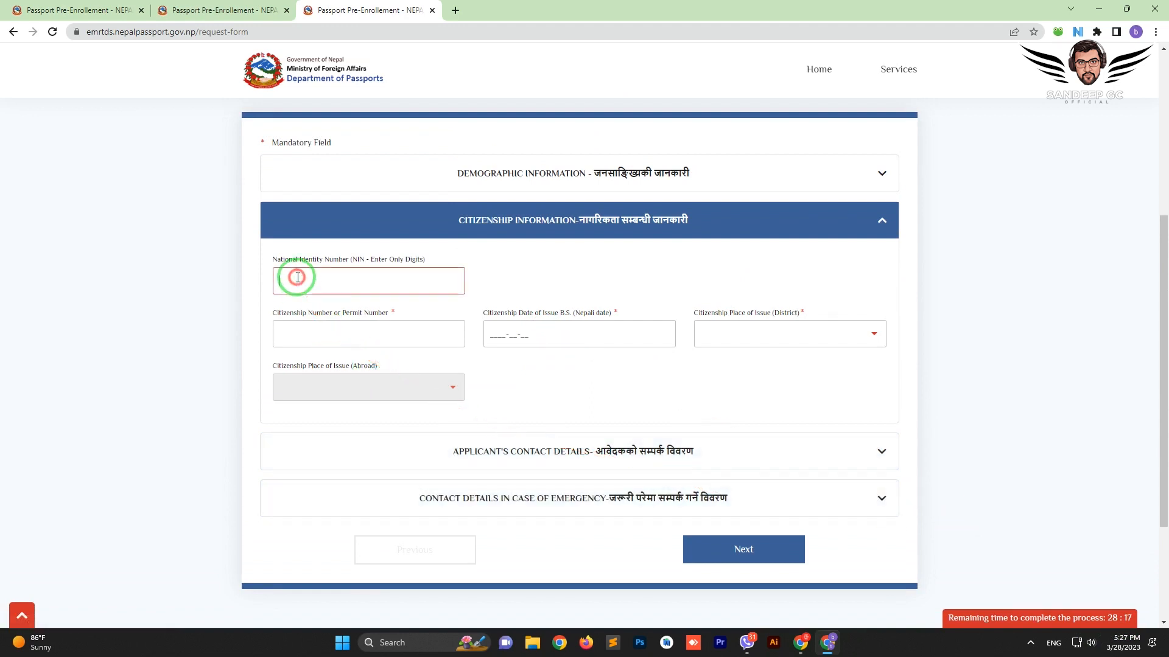
{"action": "left_click_drag", "start_coordinate": [276, 259], "coordinate": [416, 264]}
{"action": "left_click", "coordinate": [411, 266]}
{"action": "left_click", "coordinate": [333, 289]}
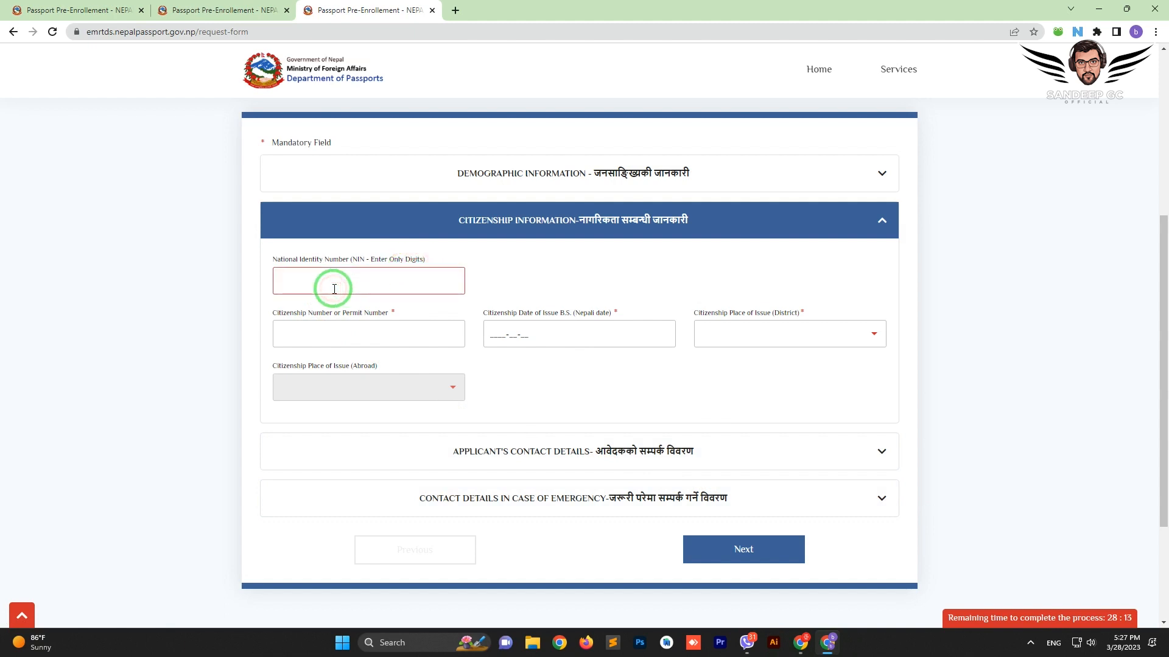
{"action": "type", "text": "12345"}
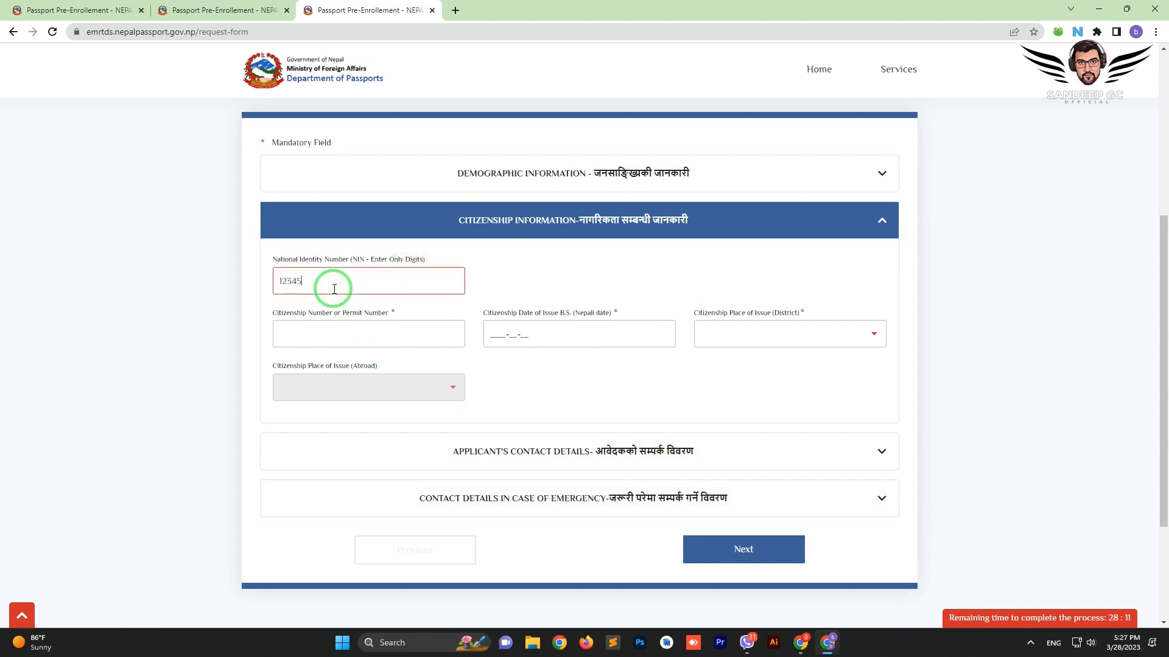
{"action": "type", "text": "6789"}
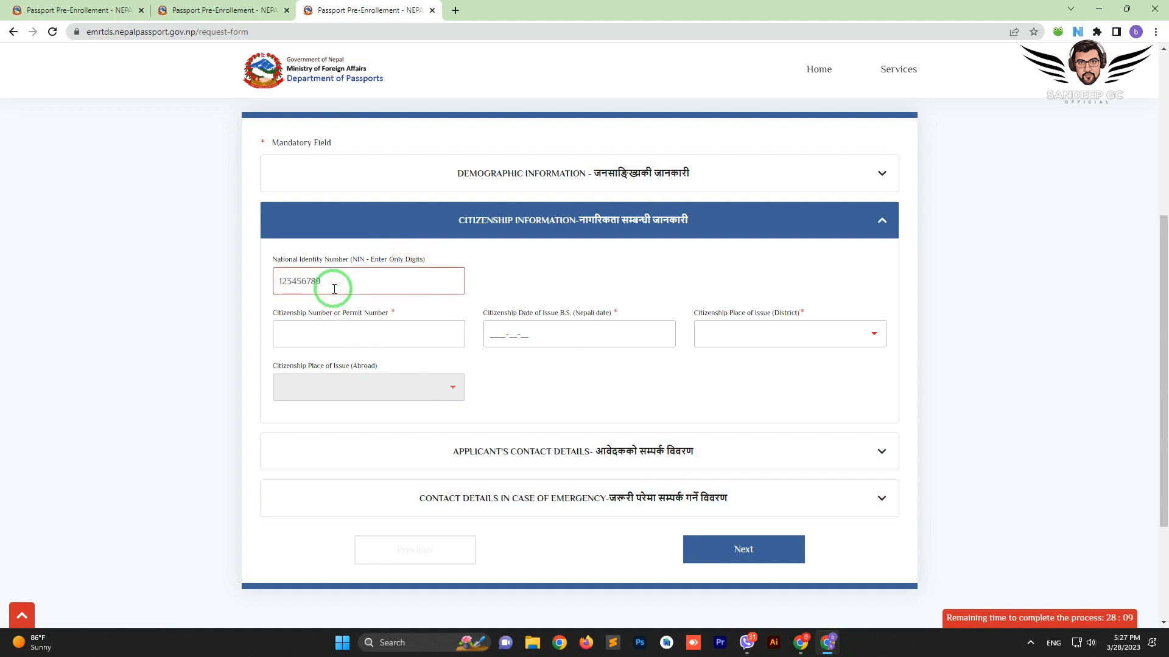
{"action": "type", "text": "0"}
{"action": "left_click", "coordinate": [352, 331]}
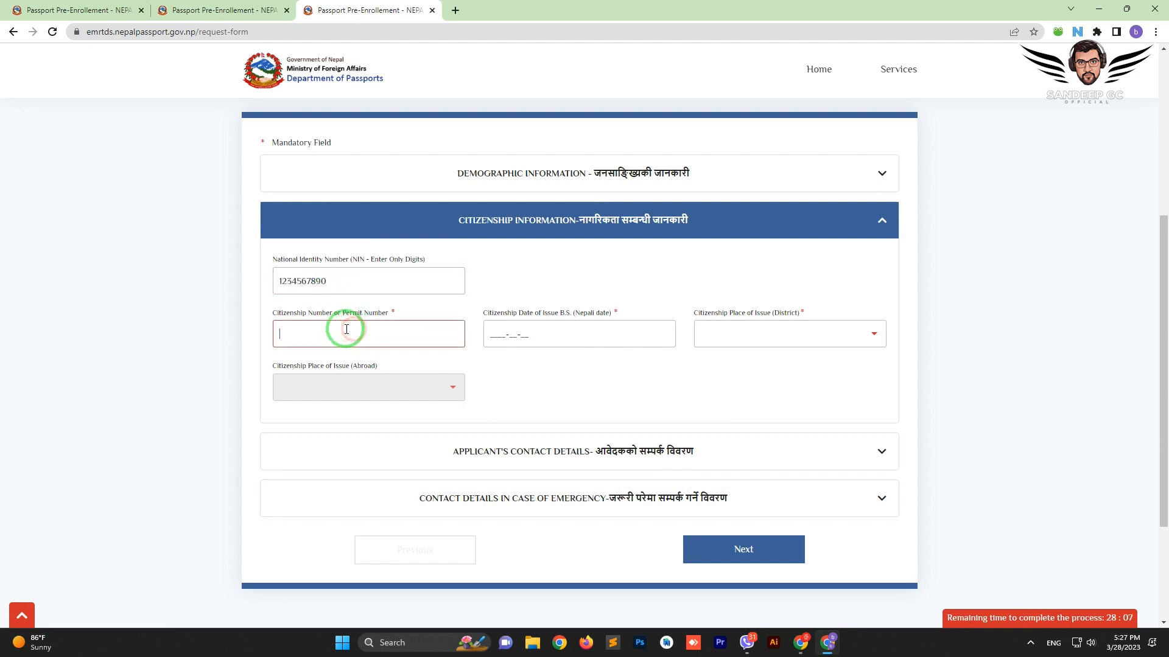
{"action": "left_click", "coordinate": [289, 333]}
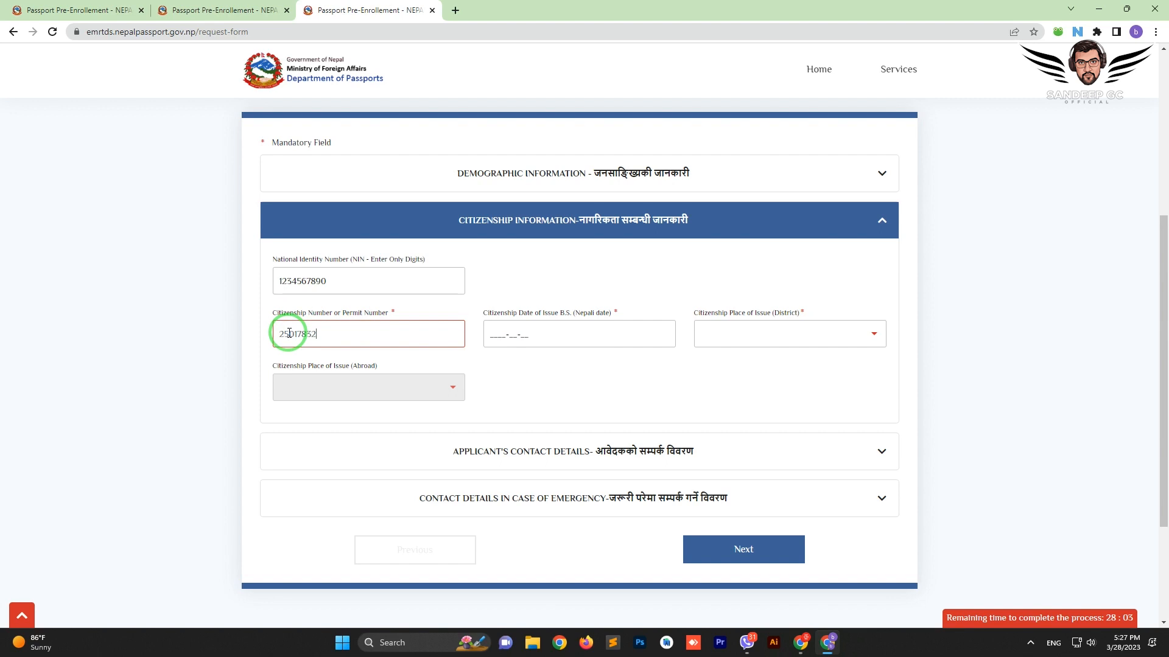
{"action": "left_click", "coordinate": [487, 336]}
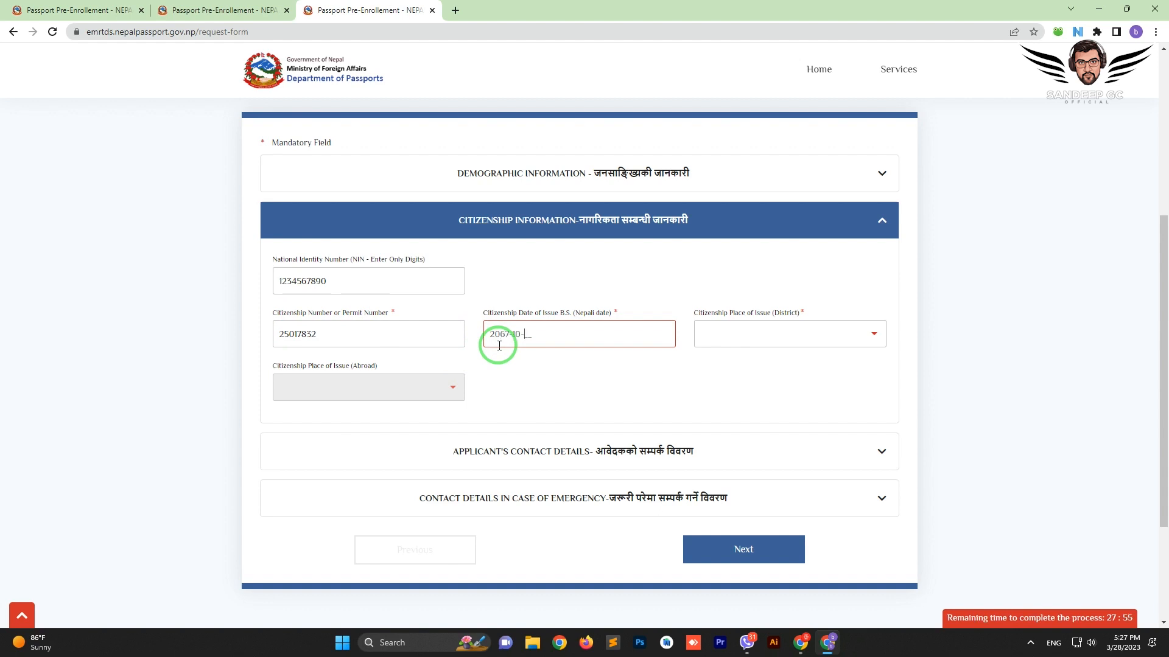
Choose Palpa as the issuing district and expand the applicant's contact details
{"action": "left_click", "coordinate": [800, 338]}
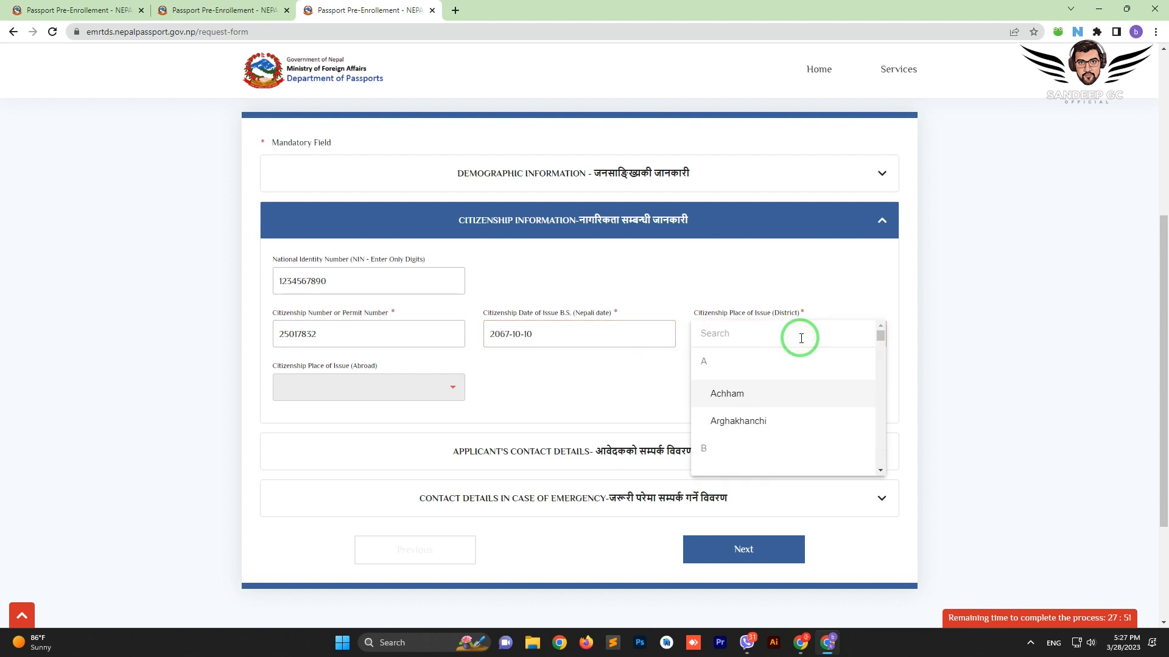
{"action": "type", "text": "pal"}
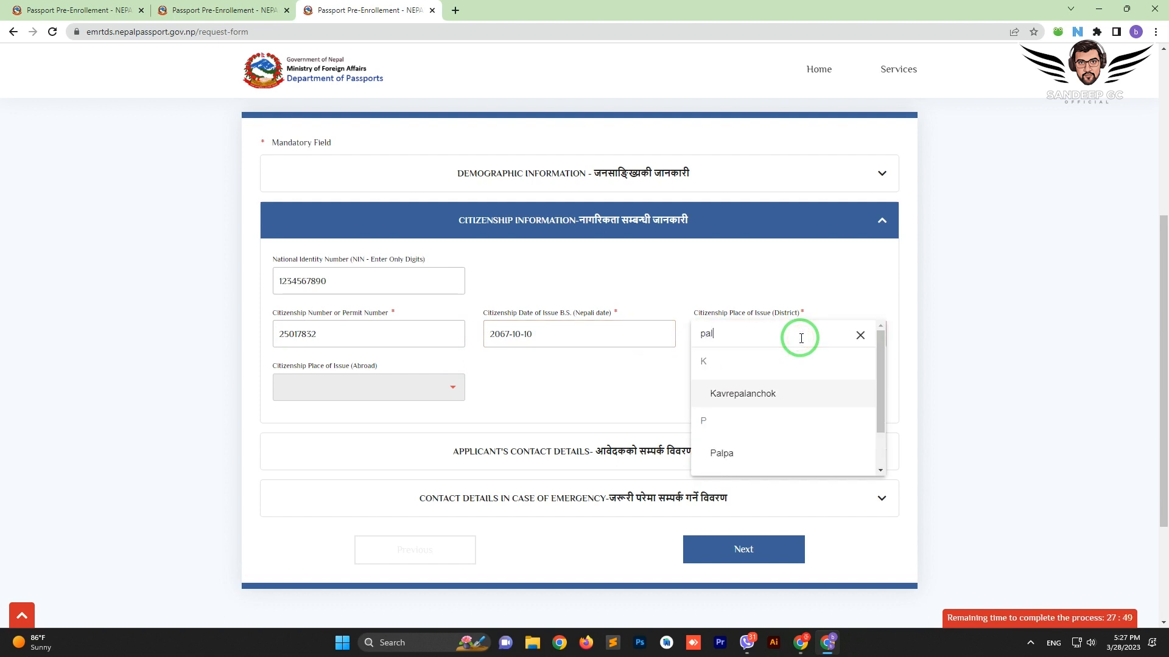
{"action": "left_click", "coordinate": [748, 451]}
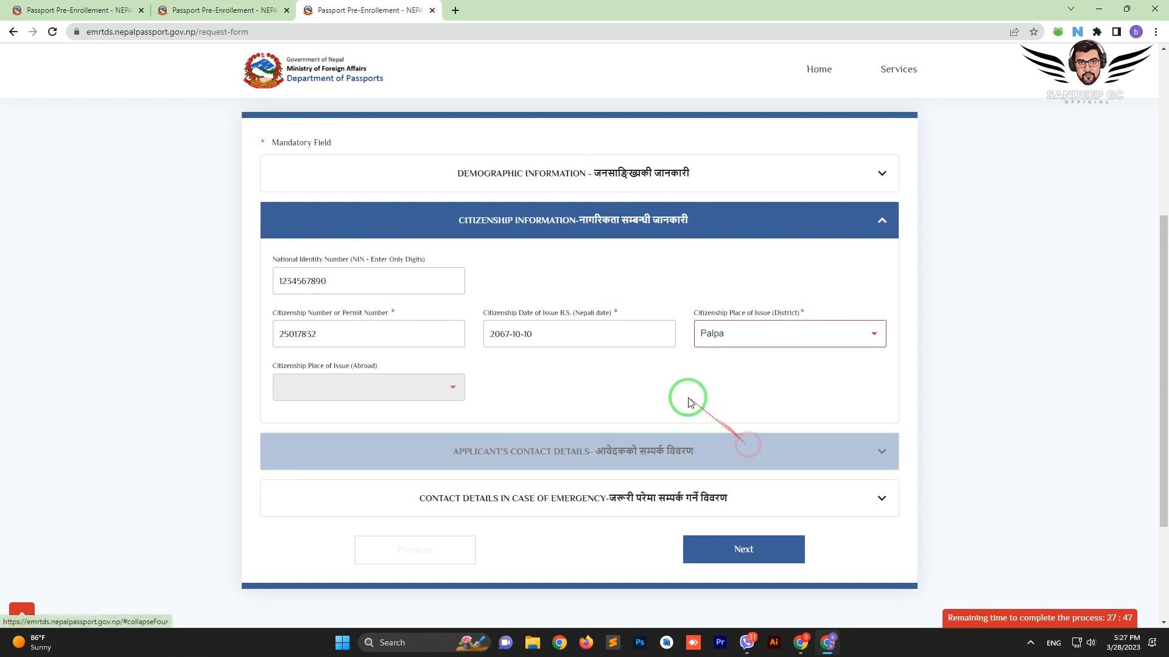
{"action": "left_click", "coordinate": [527, 457]}
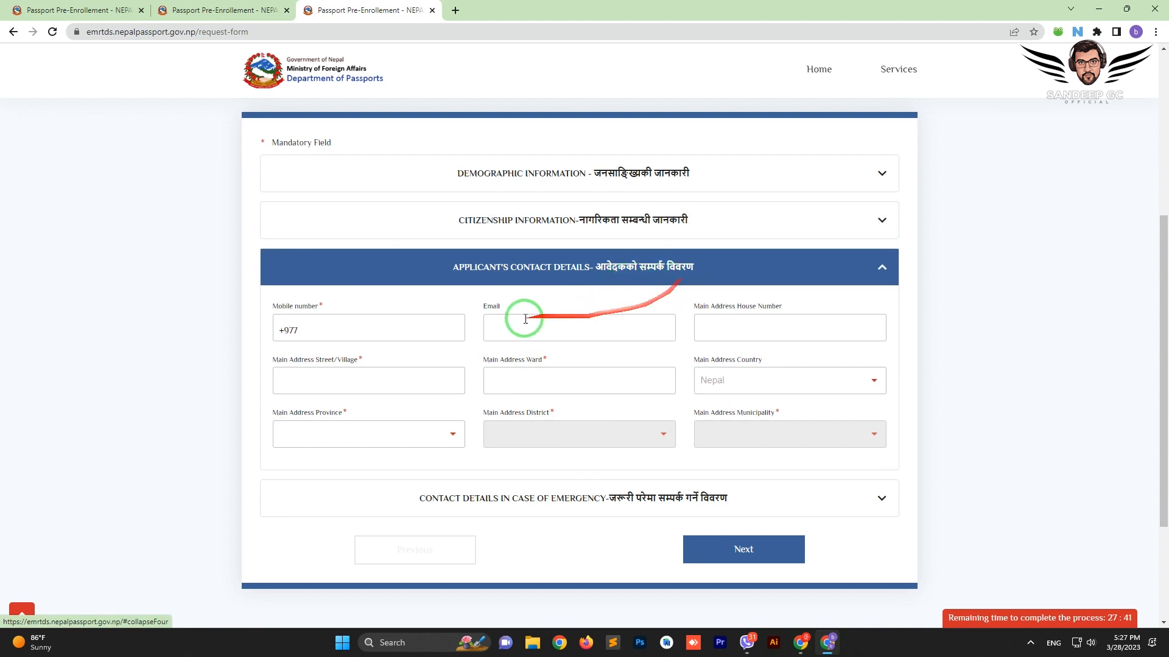
Enter the applicant's mobile number, street/village and ward number, leaving the house number empty
{"action": "left_click", "coordinate": [373, 335]}
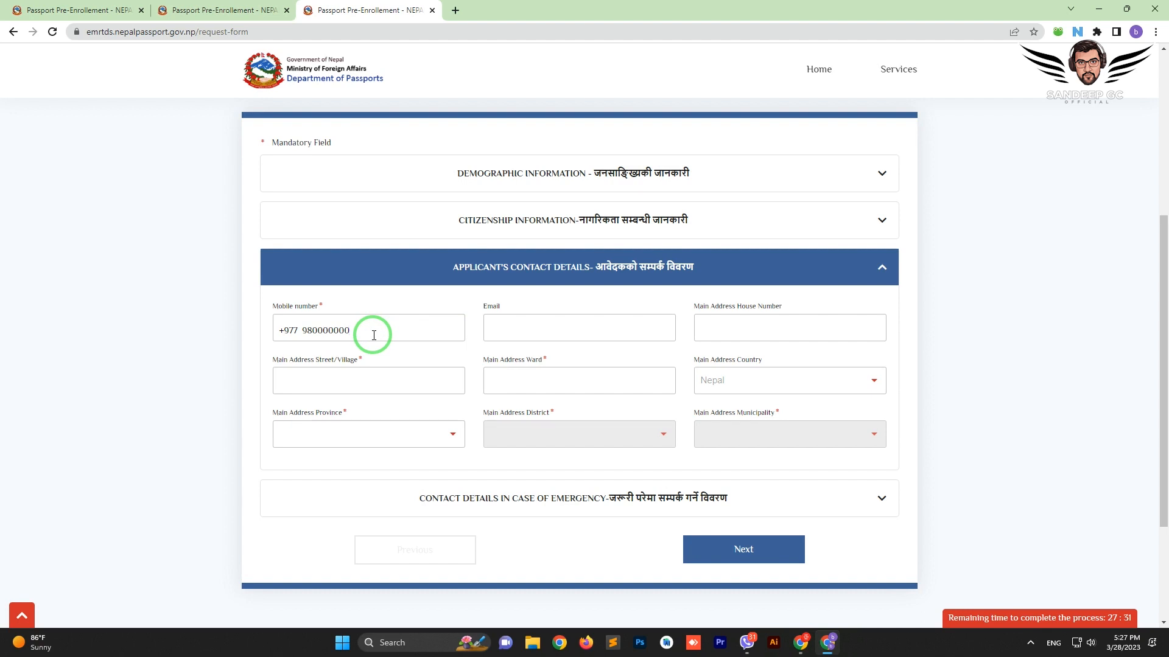
{"action": "left_click", "coordinate": [519, 329]}
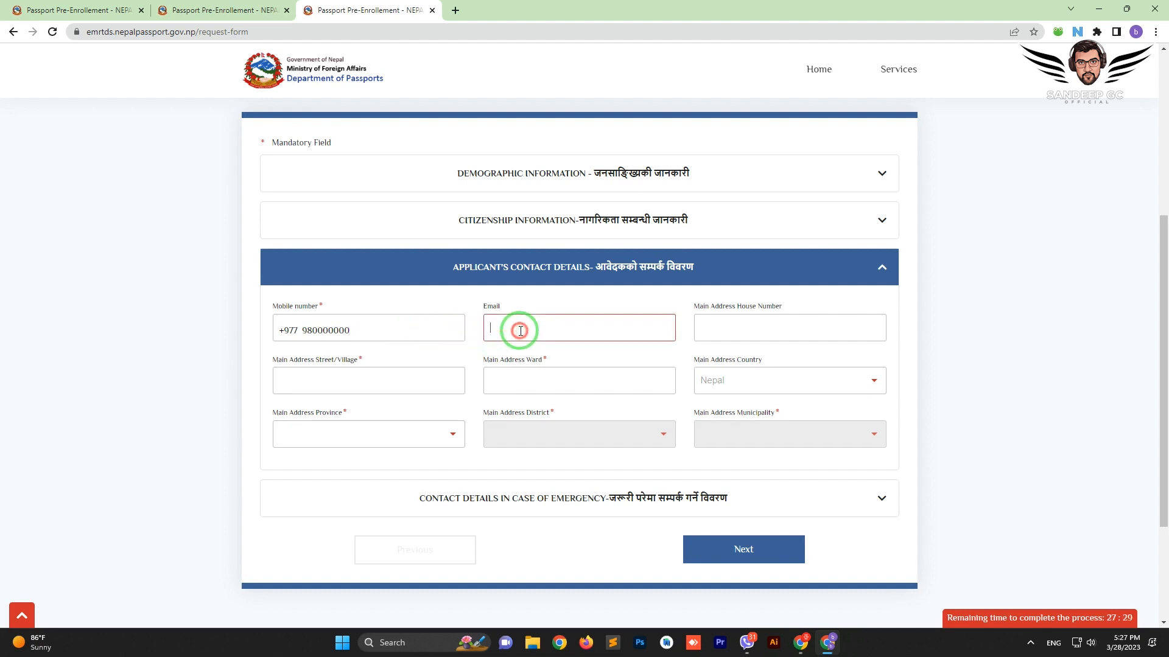
{"action": "left_click", "coordinate": [344, 382]}
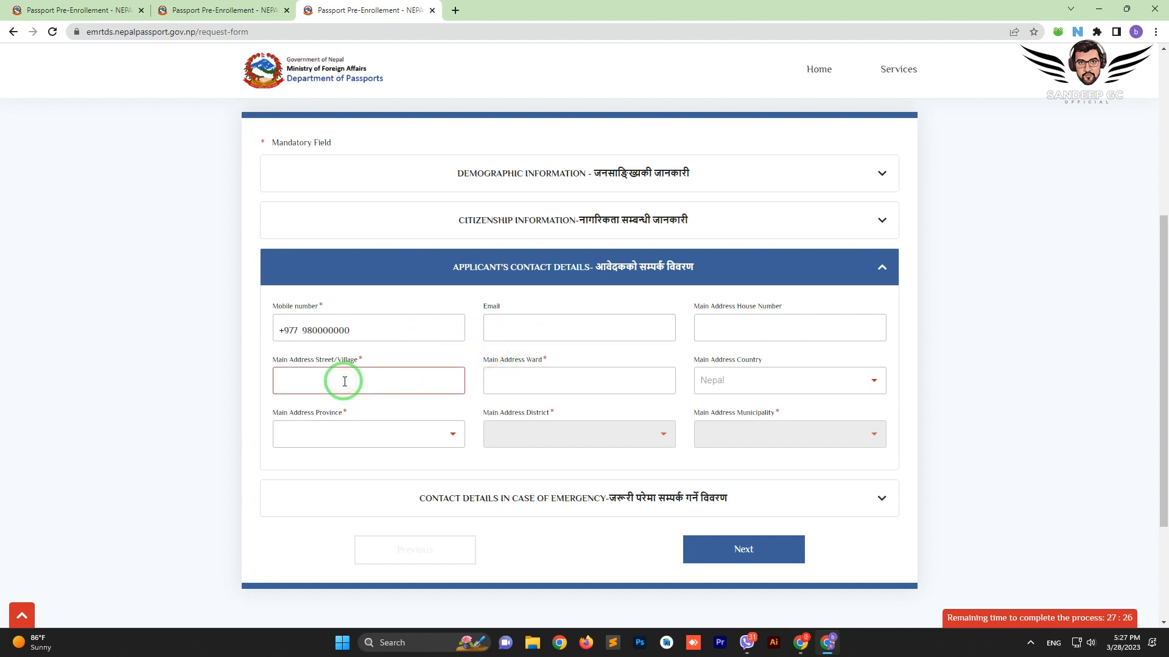
{"action": "left_click", "coordinate": [555, 327]}
{"action": "left_click", "coordinate": [794, 327]}
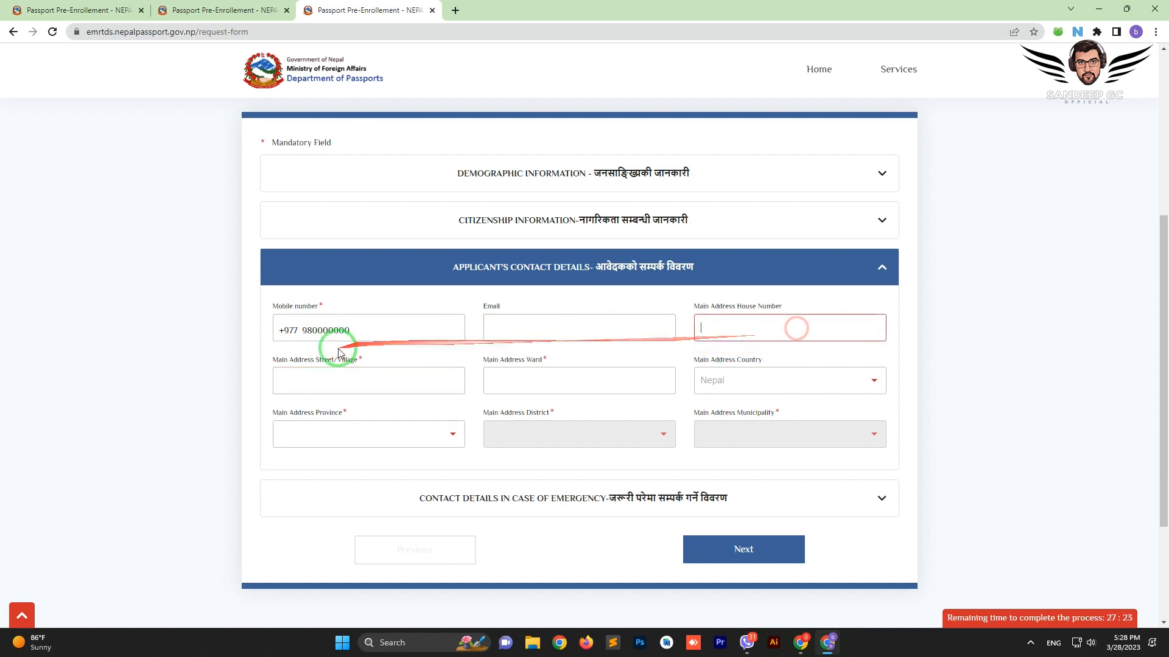
{"action": "left_click", "coordinate": [362, 358]}
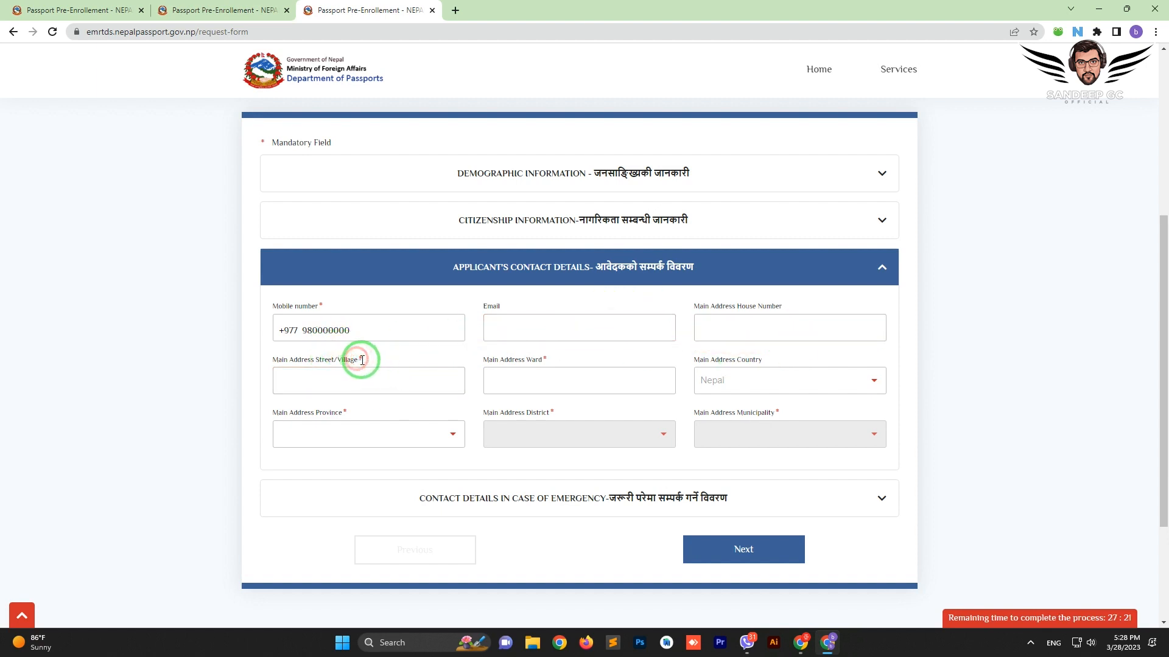
{"action": "left_click_drag", "start_coordinate": [359, 357], "coordinate": [363, 357]}
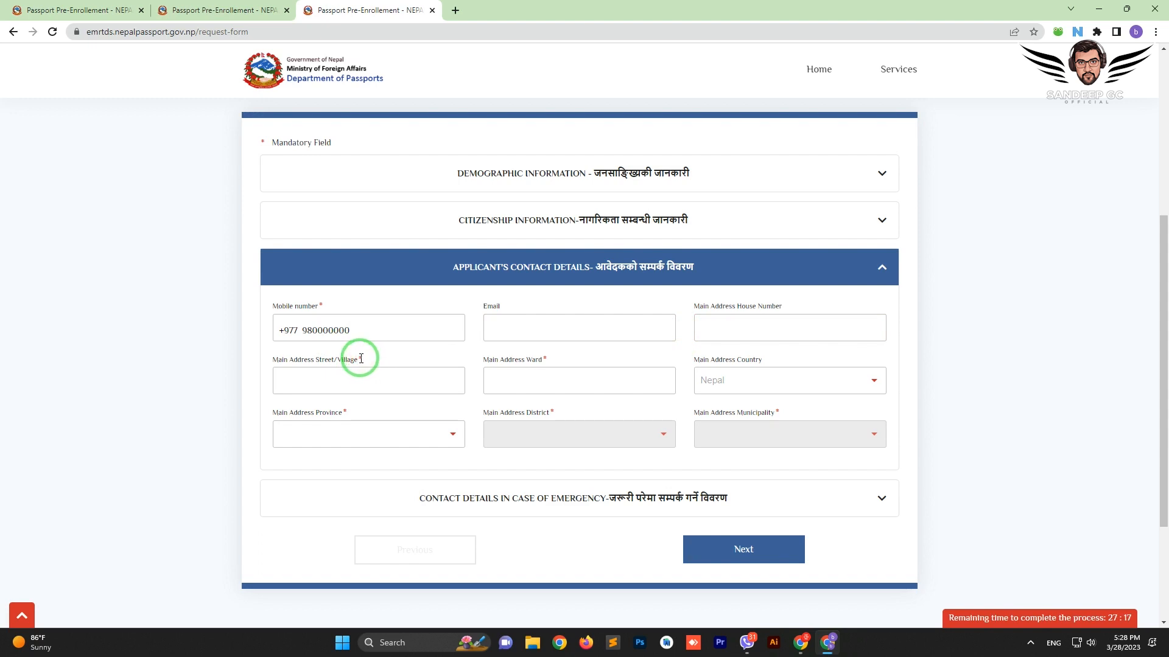
{"action": "left_click", "coordinate": [339, 383]}
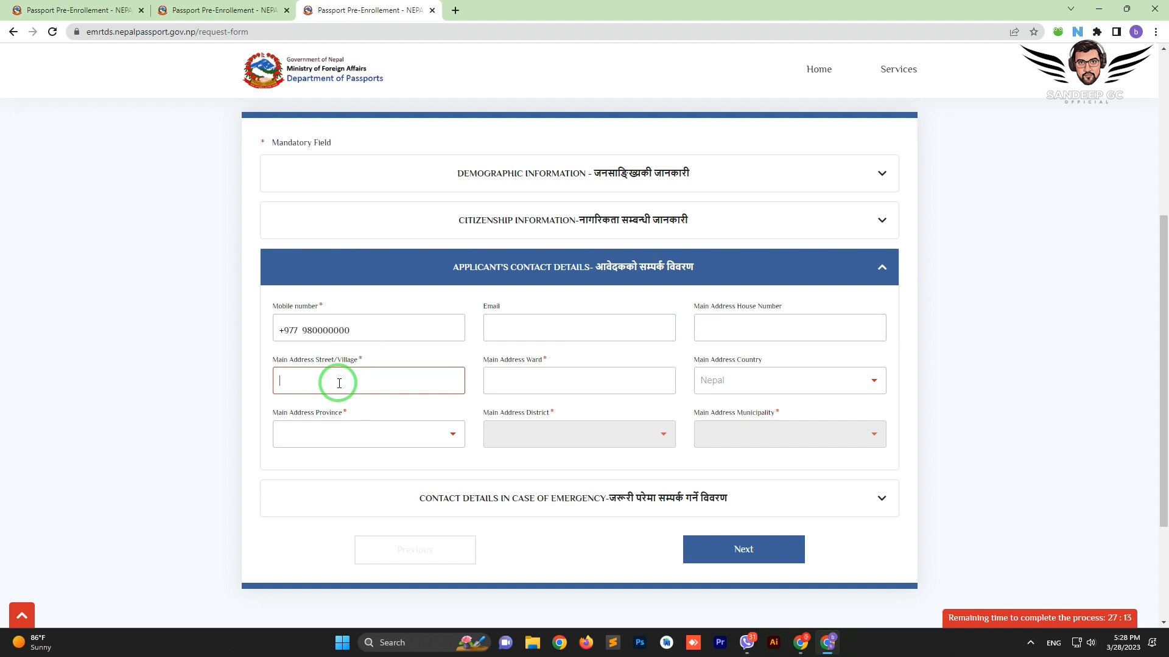
{"action": "type", "text": "RAMMANDIR"}
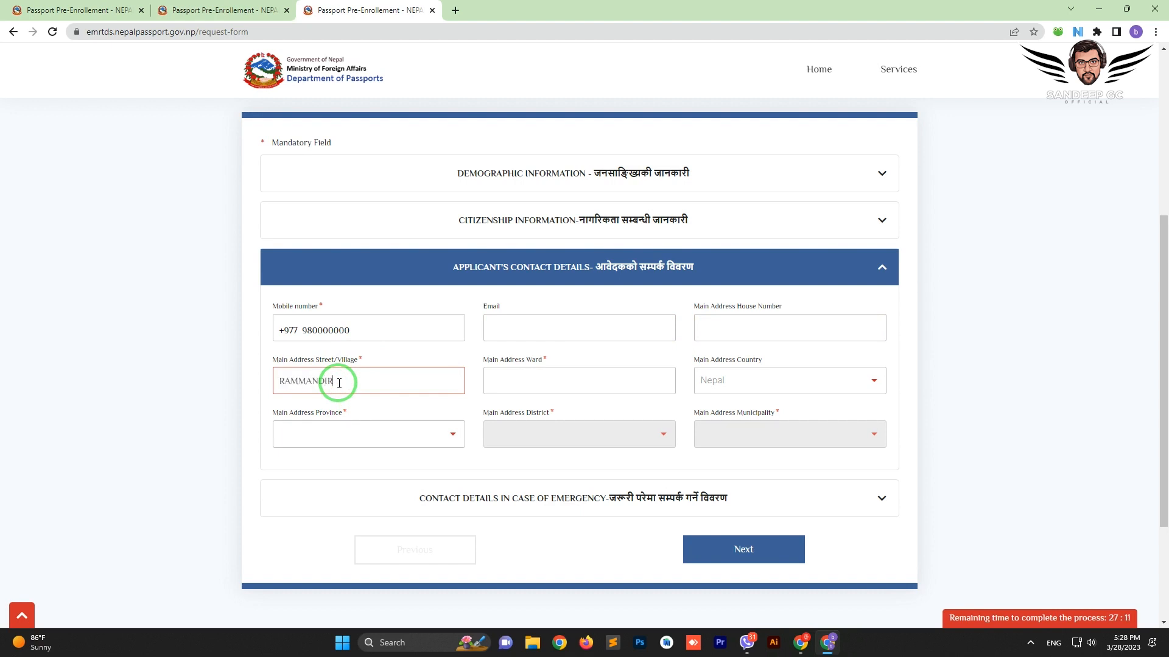
{"action": "key", "text": "Tab"}
{"action": "type", "text": "1"}
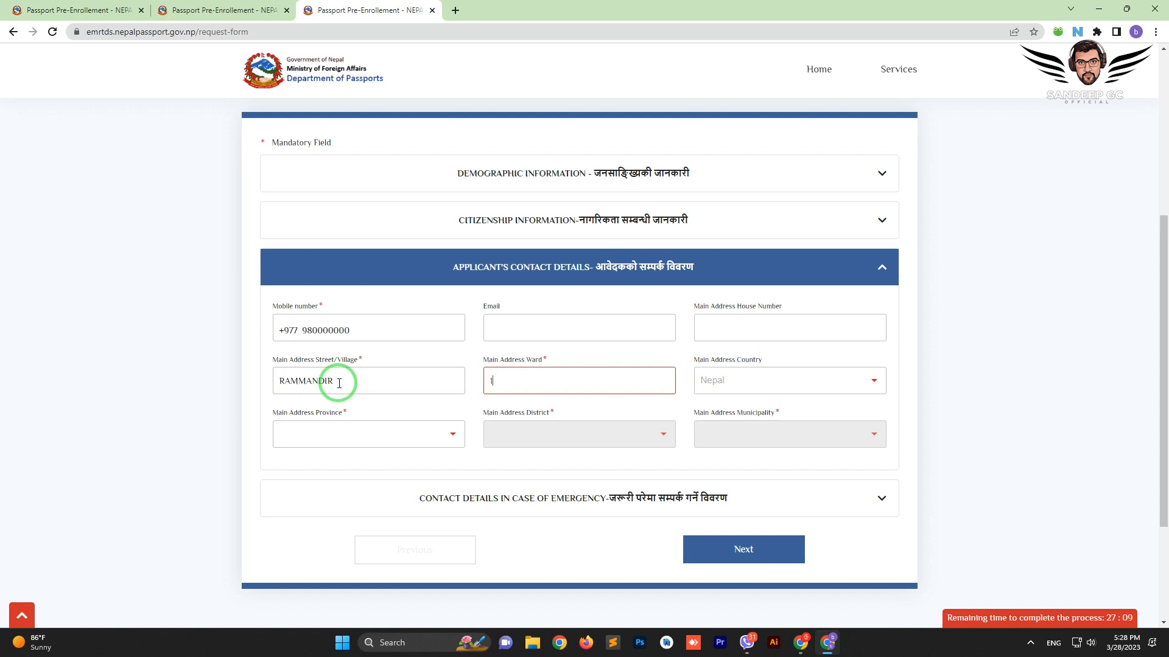
{"action": "type", "text": "2"}
{"action": "key", "text": "Tab"}
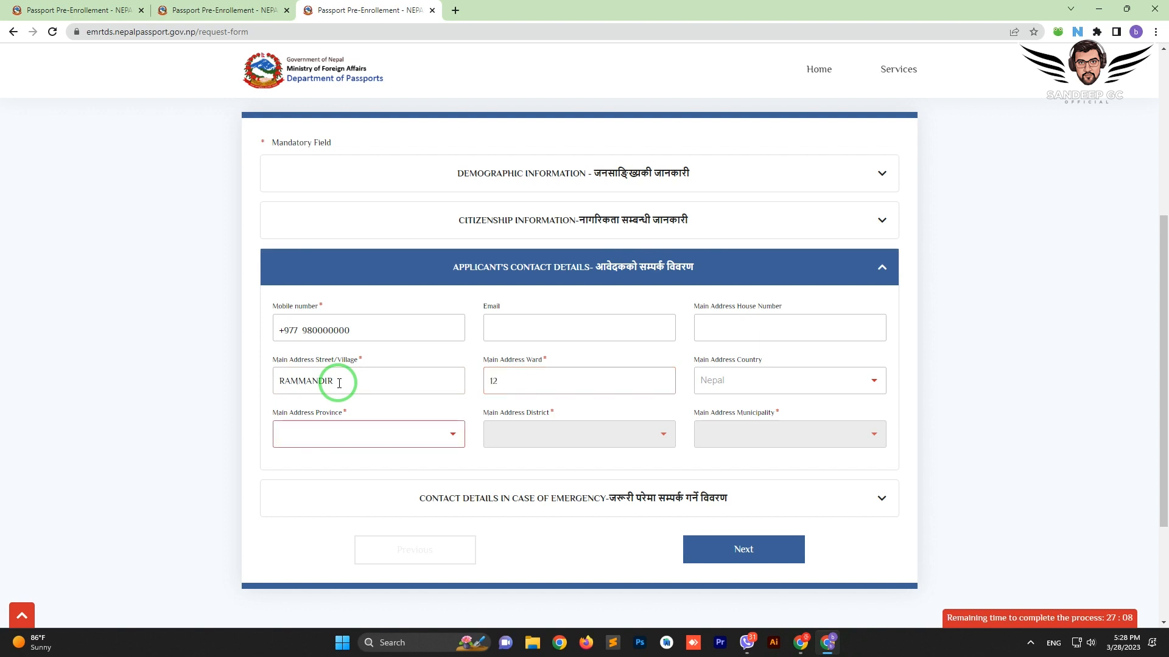
Set the address to Lumbini province, Palpa district, Baganaskali Rural Municipality, then expand emergency contact details
{"action": "left_click", "coordinate": [356, 434]}
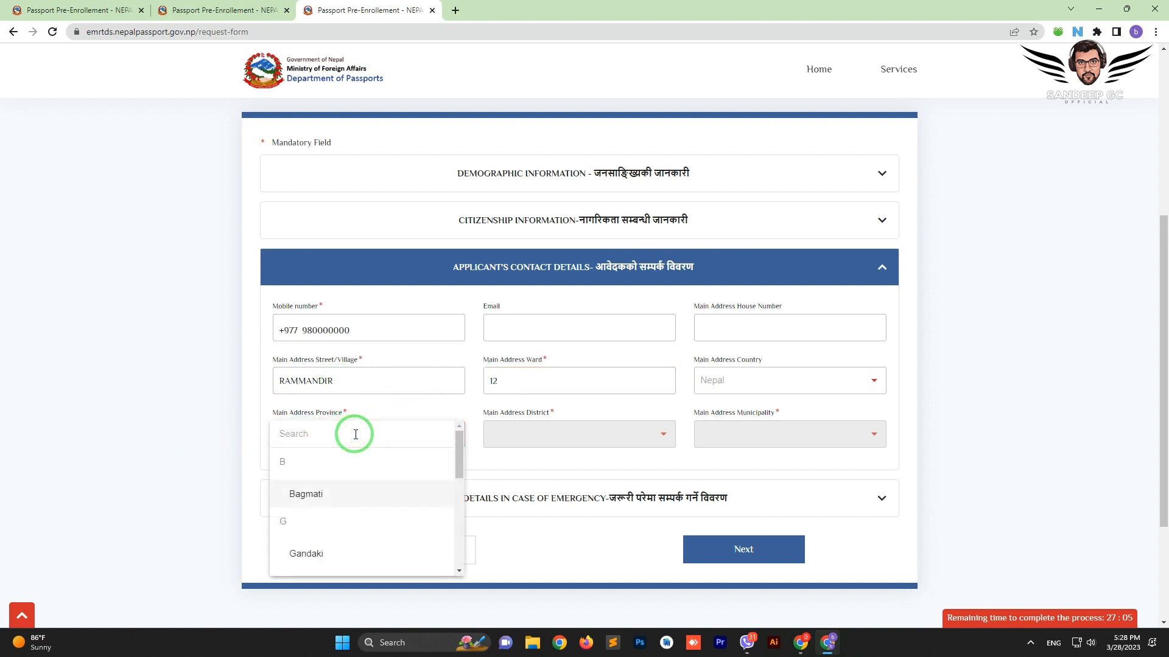
{"action": "type", "text": "lum"}
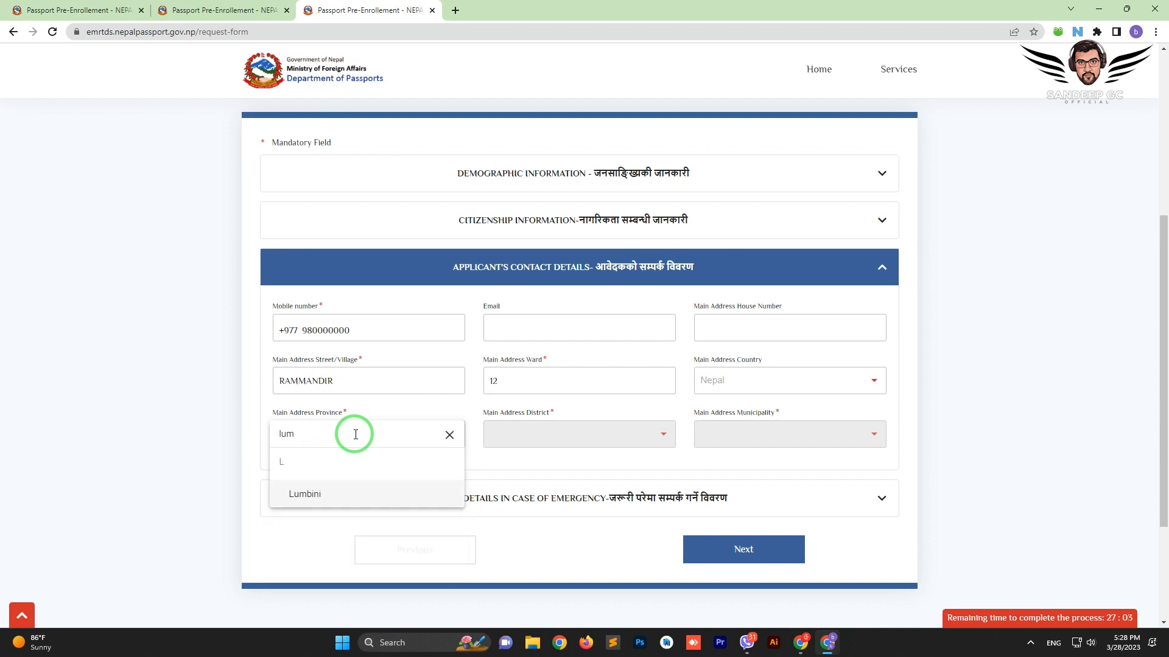
{"action": "left_click", "coordinate": [353, 487]}
{"action": "left_click", "coordinate": [561, 426]}
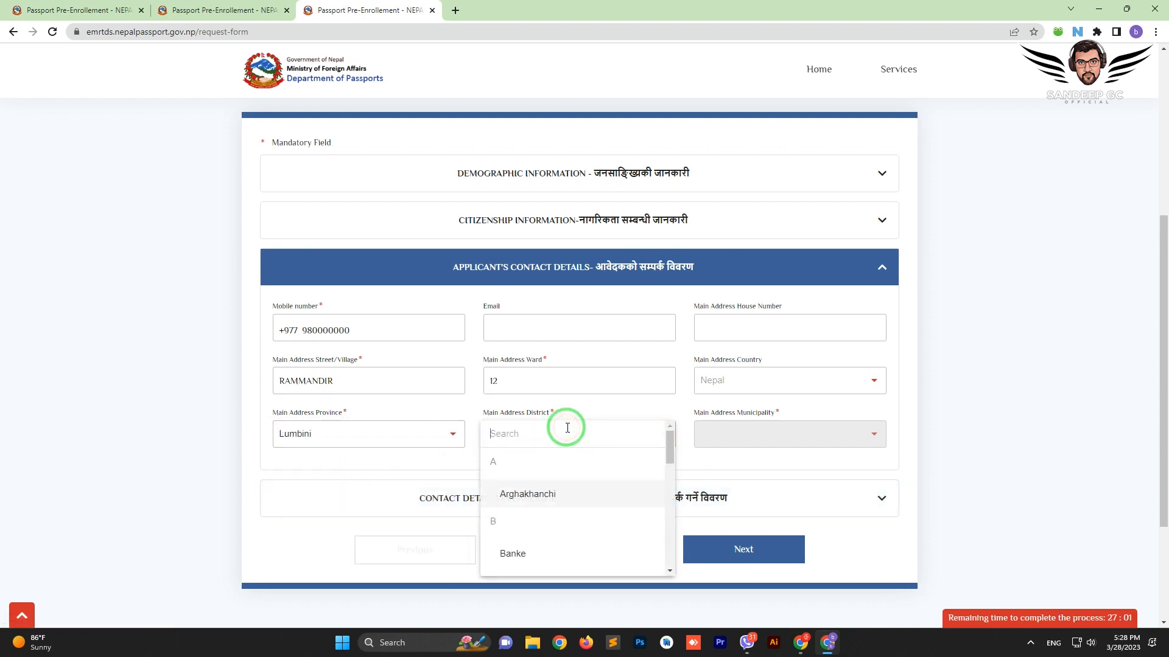
{"action": "type", "text": "pal"}
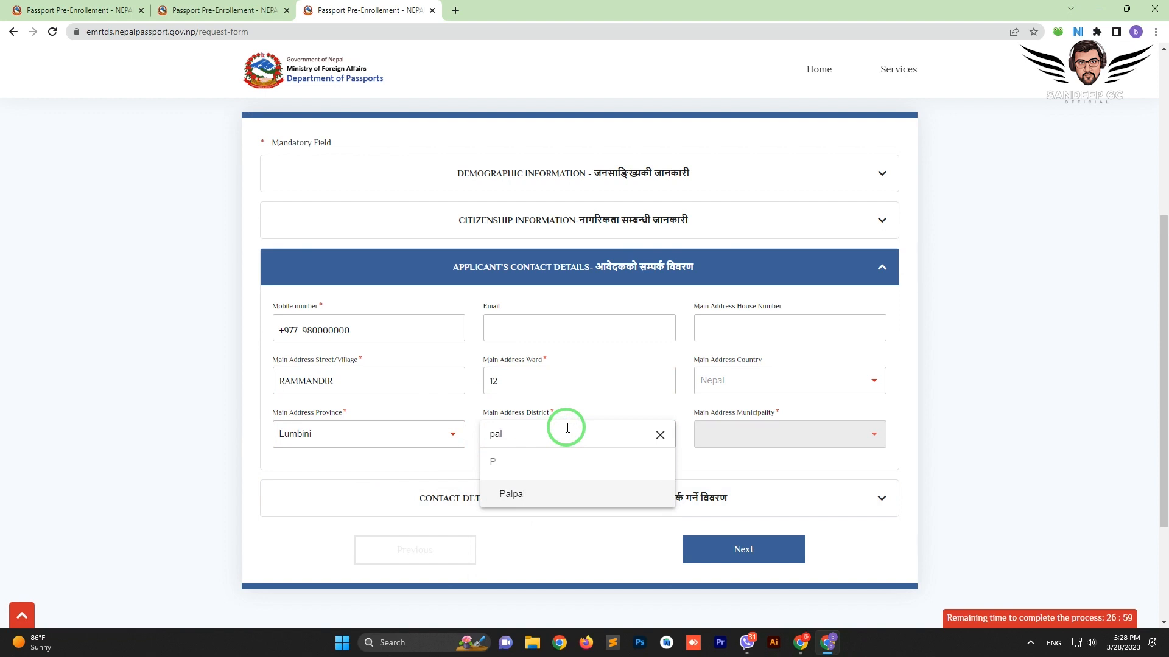
{"action": "left_click", "coordinate": [568, 491]}
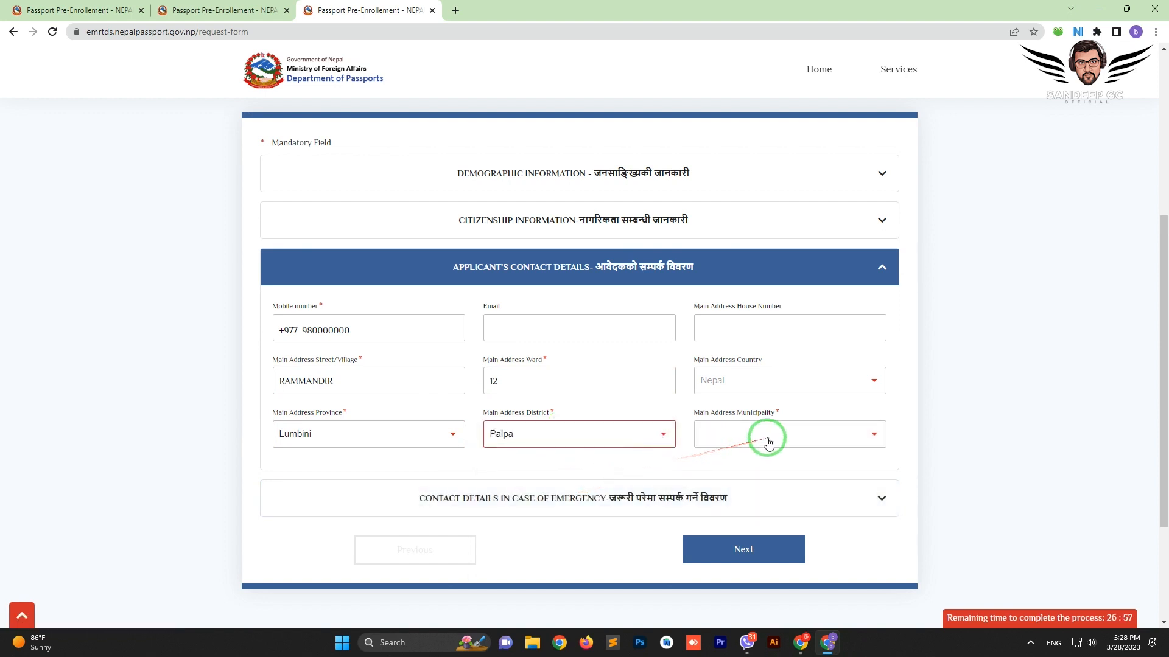
{"action": "left_click", "coordinate": [839, 432]}
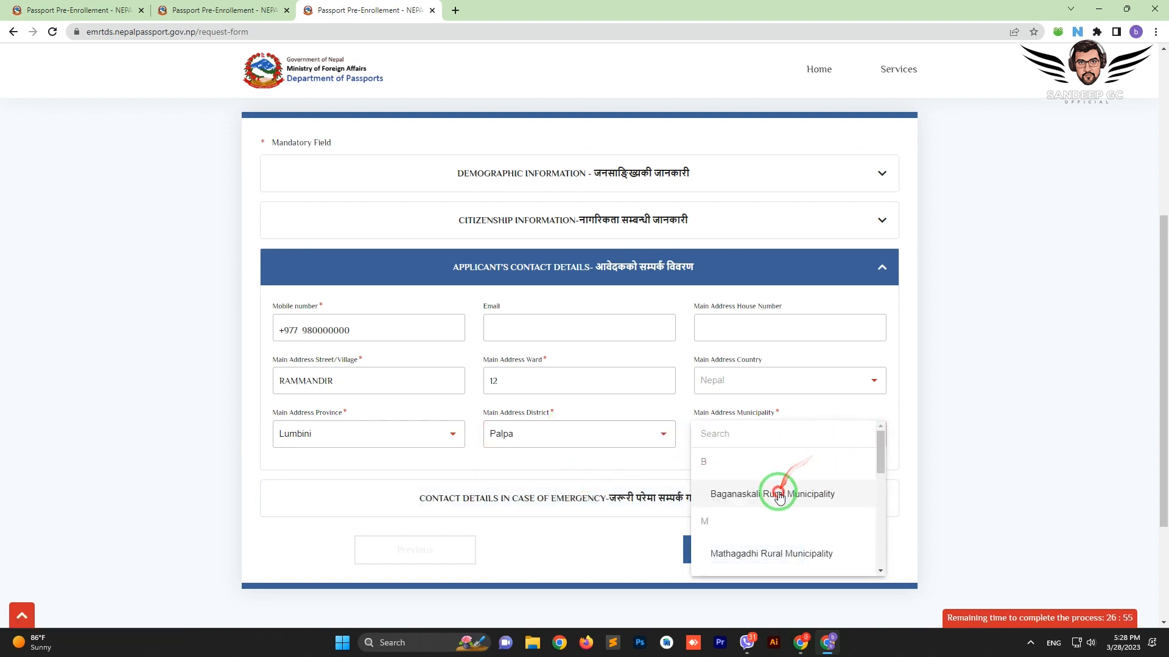
{"action": "left_click", "coordinate": [779, 495]}
{"action": "scroll", "coordinate": [639, 435], "scroll_direction": "down", "scroll_amount": 1}
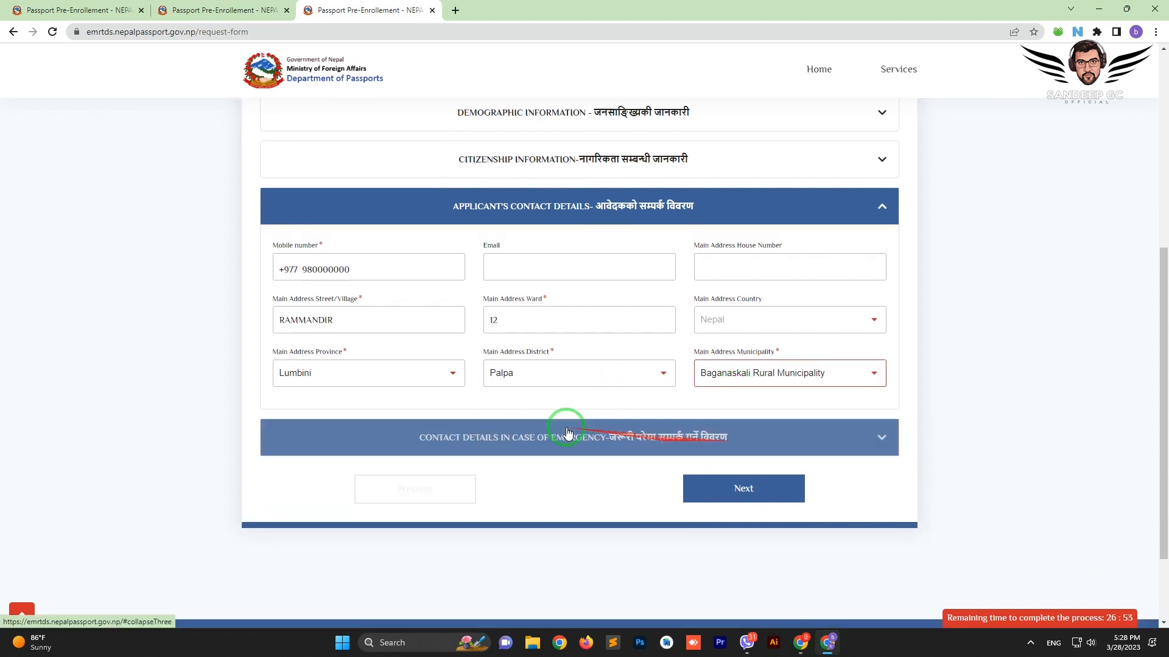
{"action": "left_click", "coordinate": [616, 438]}
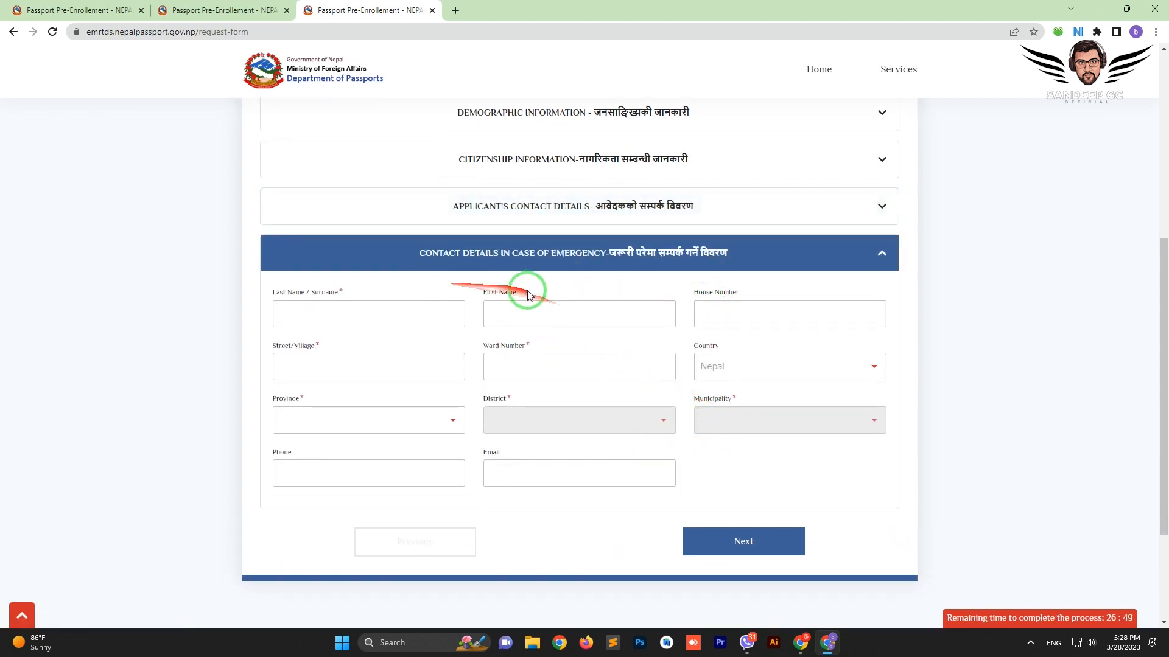
Enter the emergency contact's surname, first name, street/village and ward number
{"action": "left_click", "coordinate": [394, 315]}
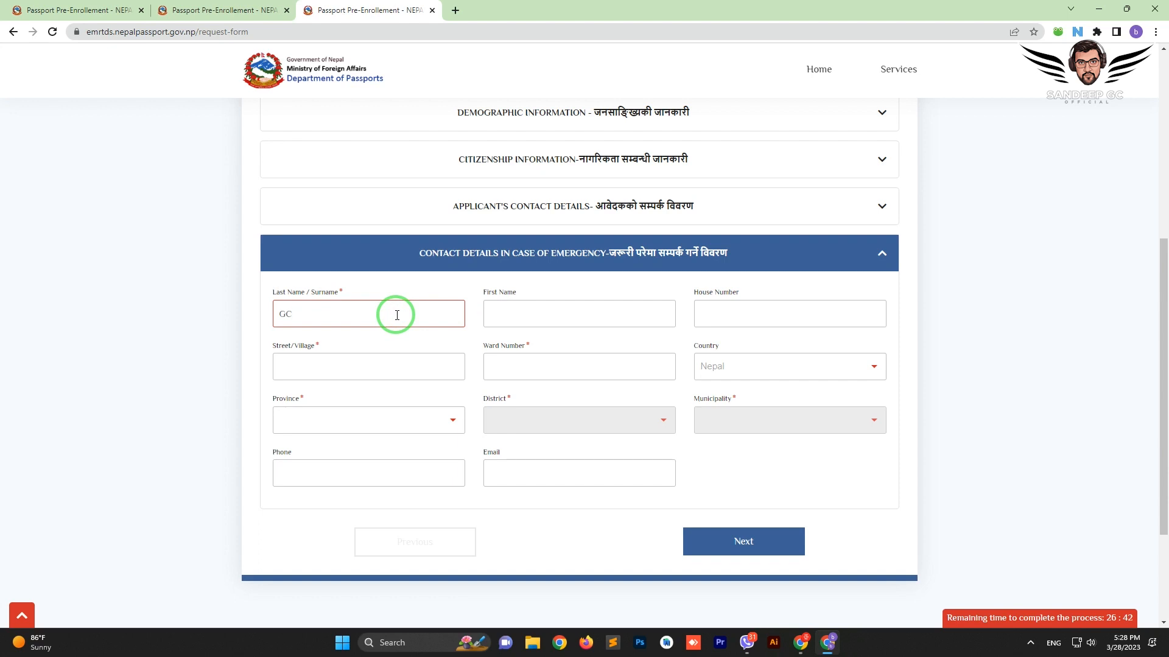
{"action": "key", "text": "Tab"}
{"action": "type", "text": "RAM"}
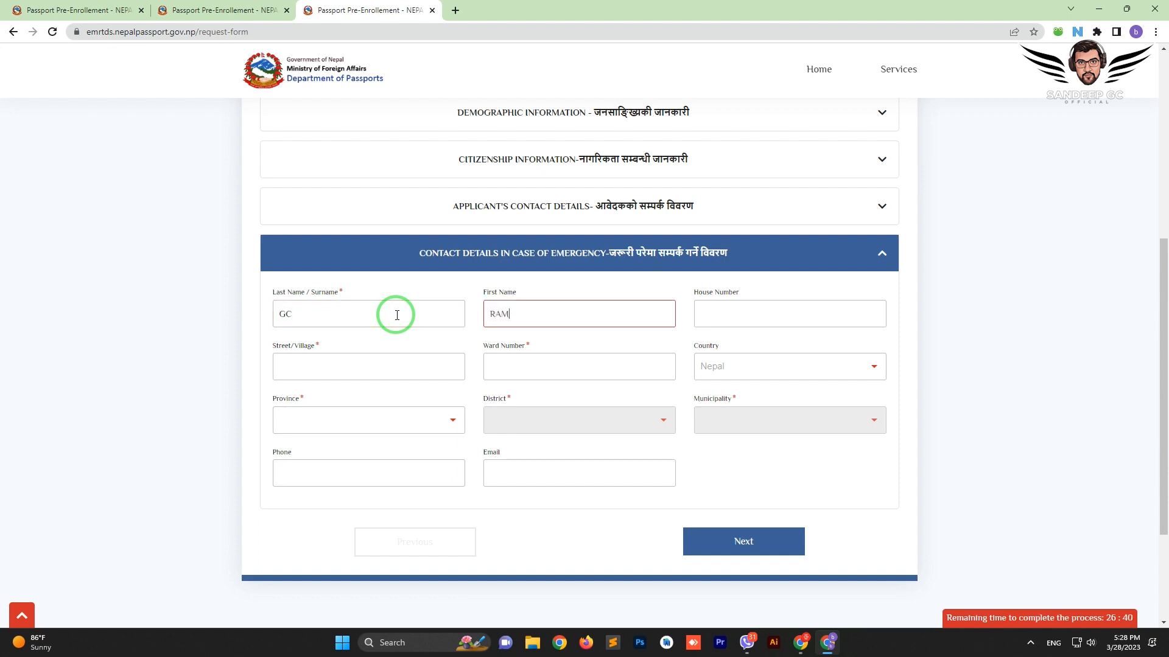
{"action": "left_click", "coordinate": [397, 373]}
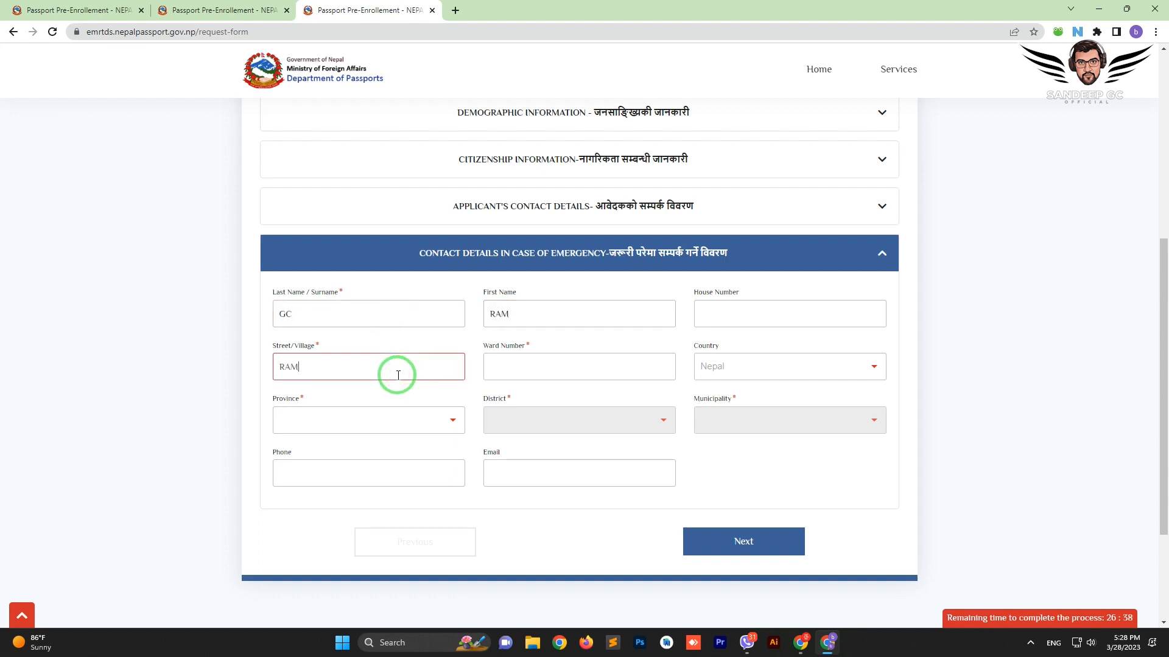
{"action": "key", "text": "Tab"}
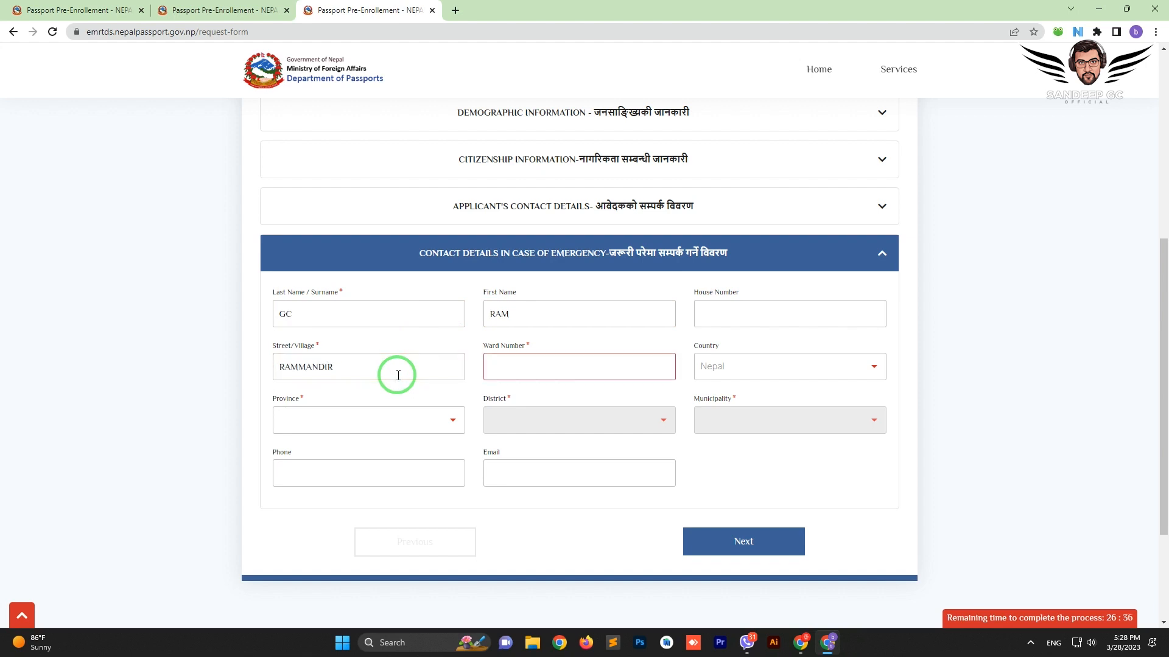
{"action": "type", "text": "12"}
{"action": "key", "text": "Tab"}
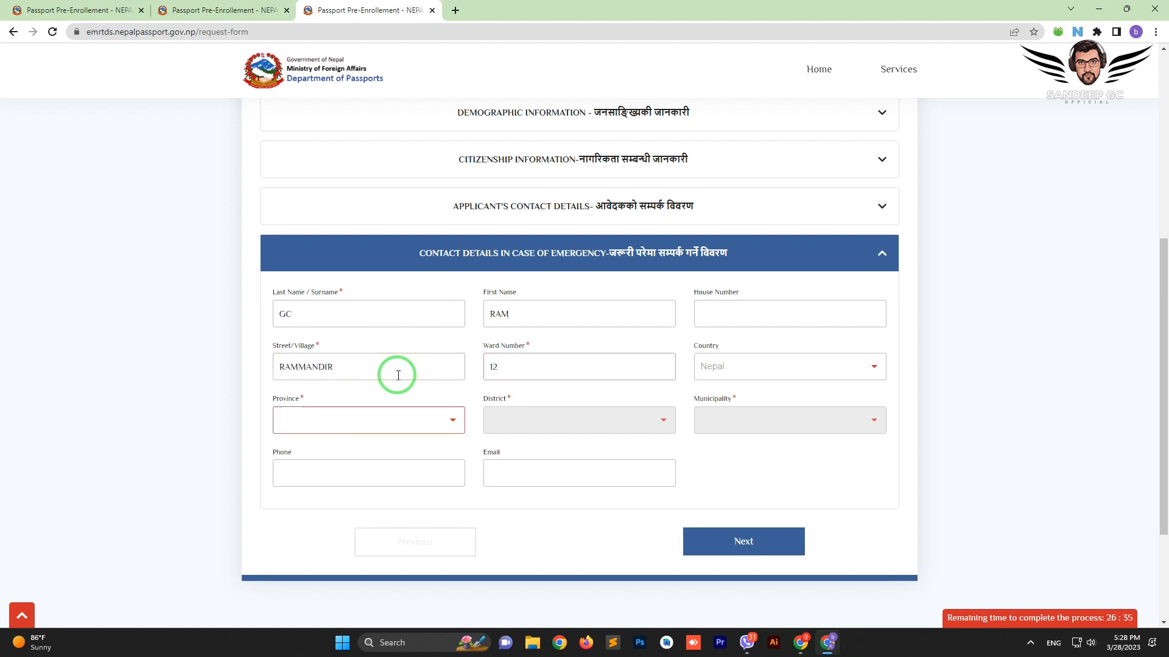
Pick Lumbini, Palpa and Baganaskali Rural Municipality for the emergency contact, then continue to File Attachment
{"action": "left_click", "coordinate": [416, 419]}
{"action": "type", "text": "lumi"}
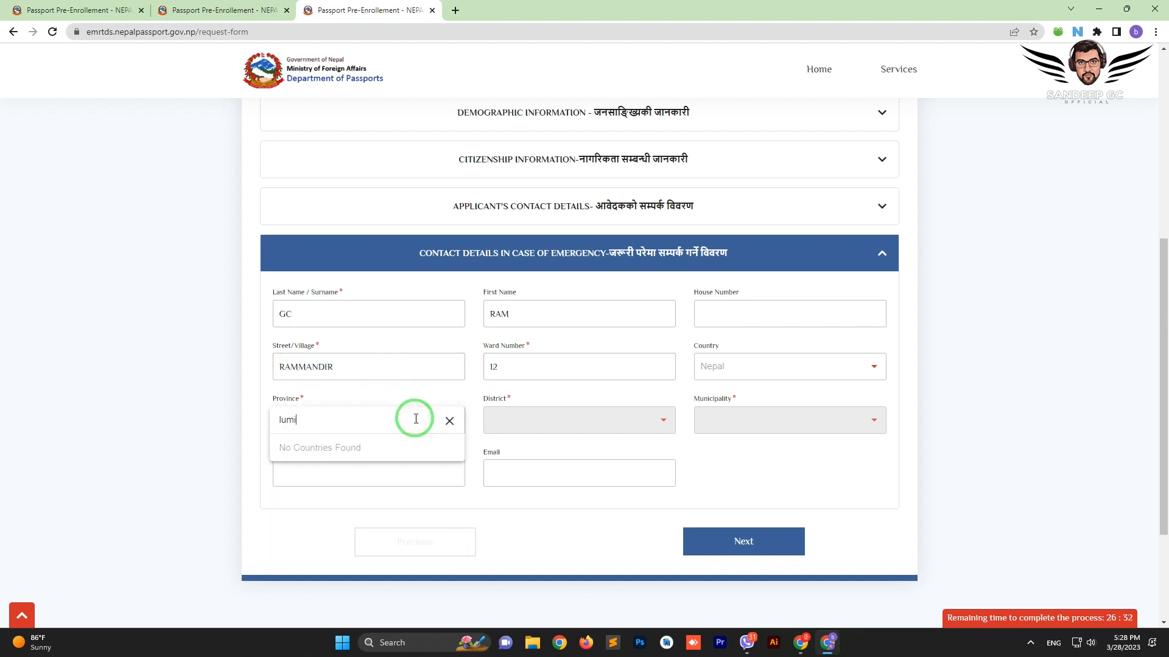
{"action": "key", "text": "BackSpace"}
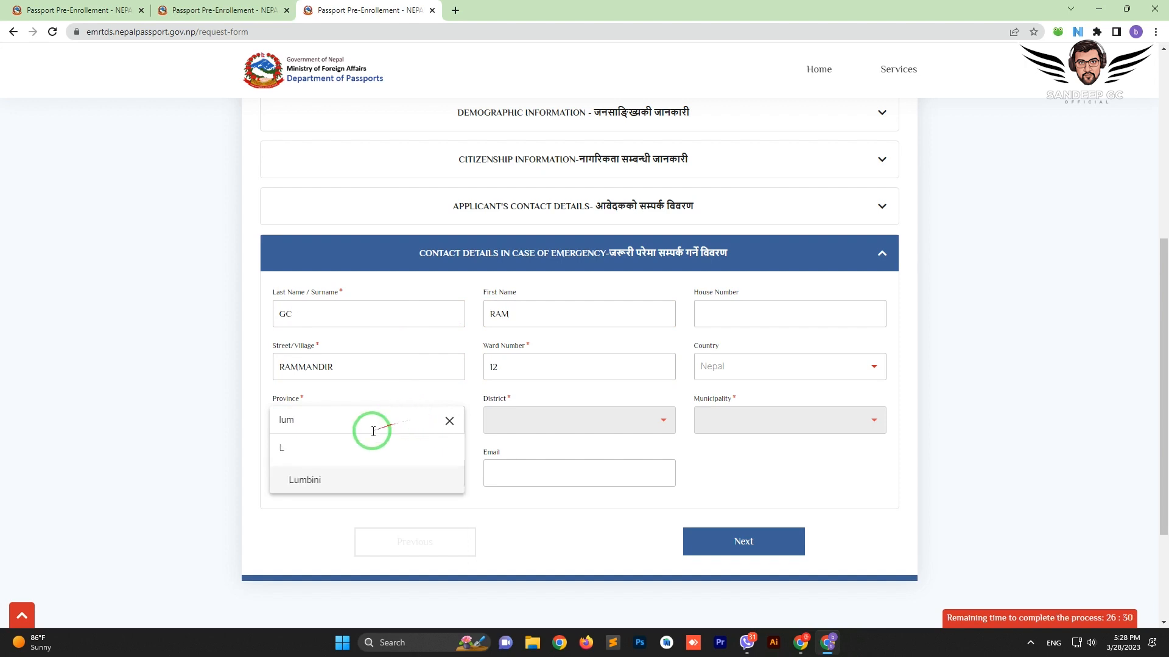
{"action": "left_click", "coordinate": [319, 480]}
{"action": "left_click", "coordinate": [528, 420]}
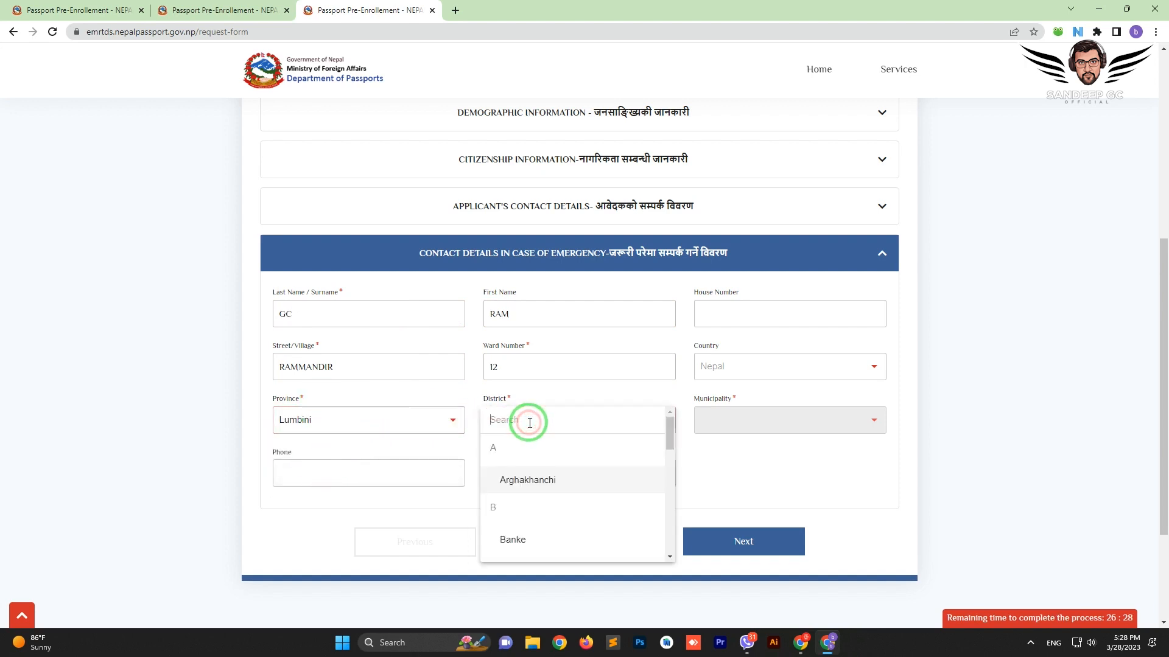
{"action": "type", "text": "palp"}
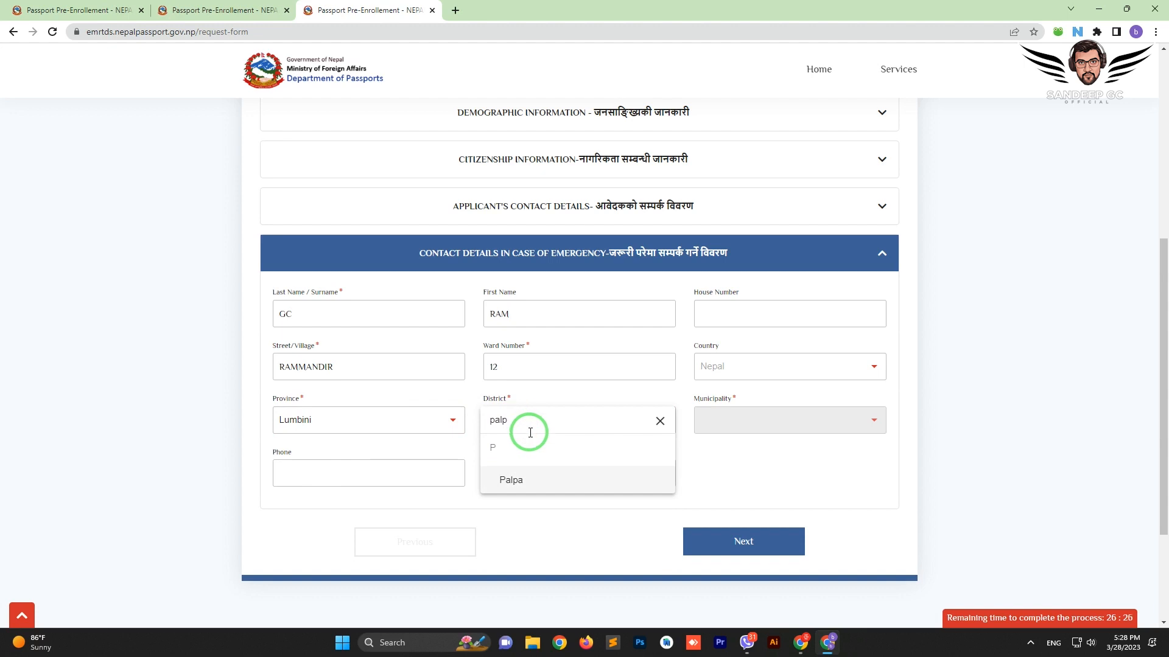
{"action": "left_click", "coordinate": [528, 493]}
{"action": "left_click", "coordinate": [782, 414]}
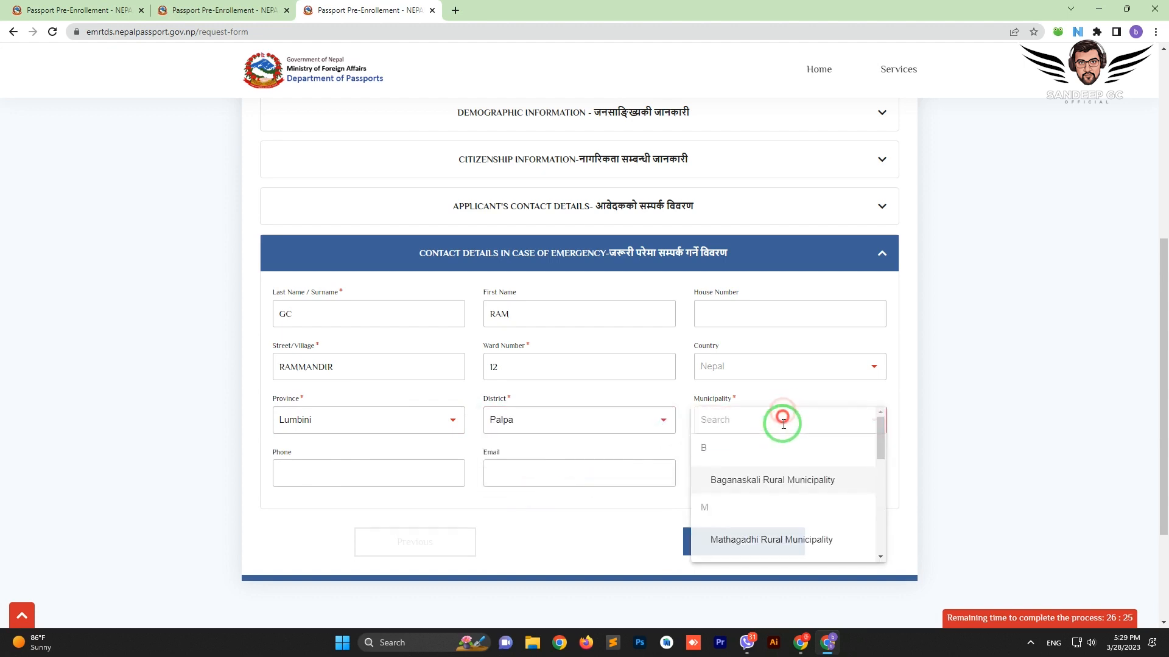
{"action": "left_click", "coordinate": [750, 480]}
{"action": "left_click", "coordinate": [788, 541]}
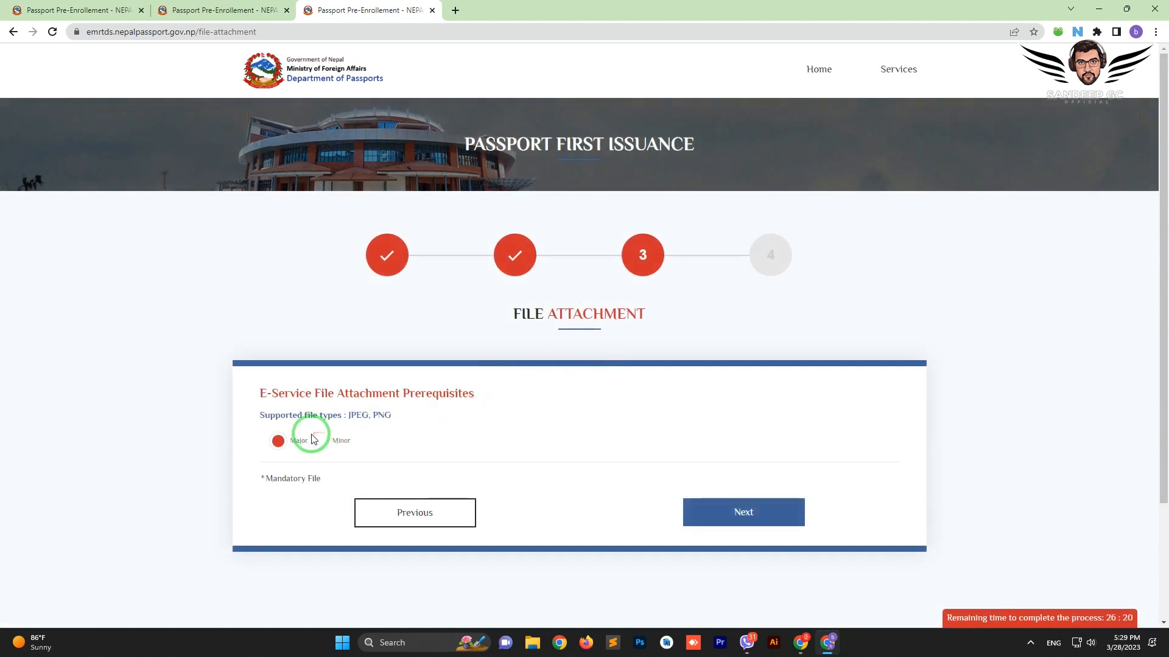
Select the Major applicant option to reveal citizenship, academic and divorce certificate upload slots
{"action": "scroll", "coordinate": [312, 440], "scroll_direction": "down", "scroll_amount": 1}
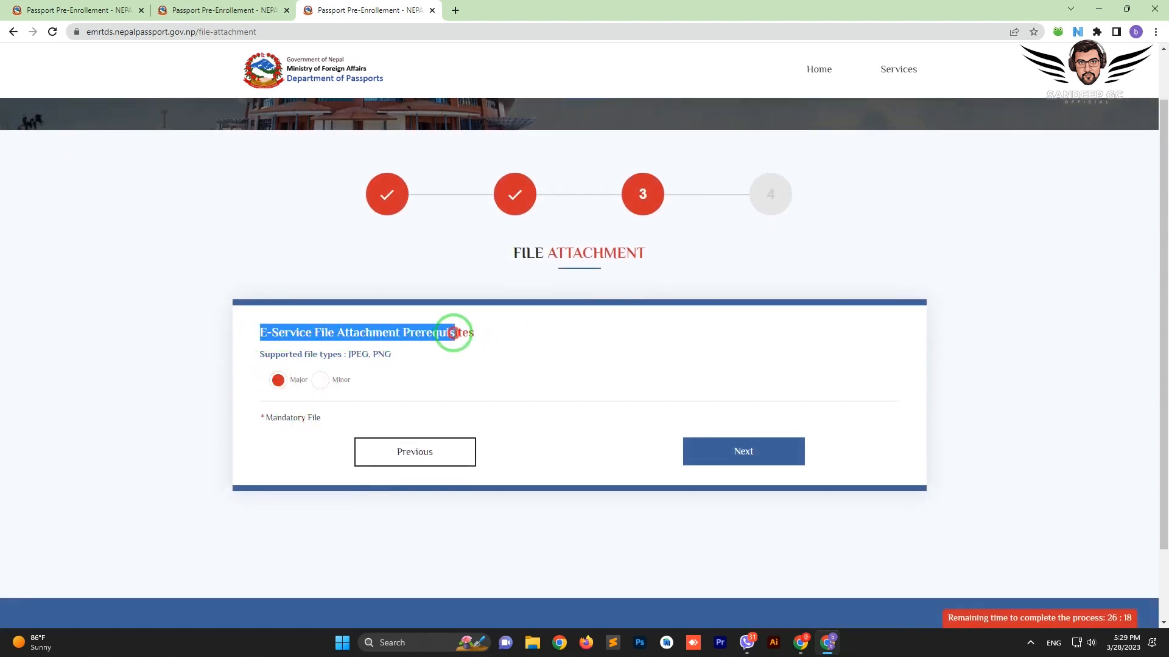
{"action": "left_click", "coordinate": [491, 336]}
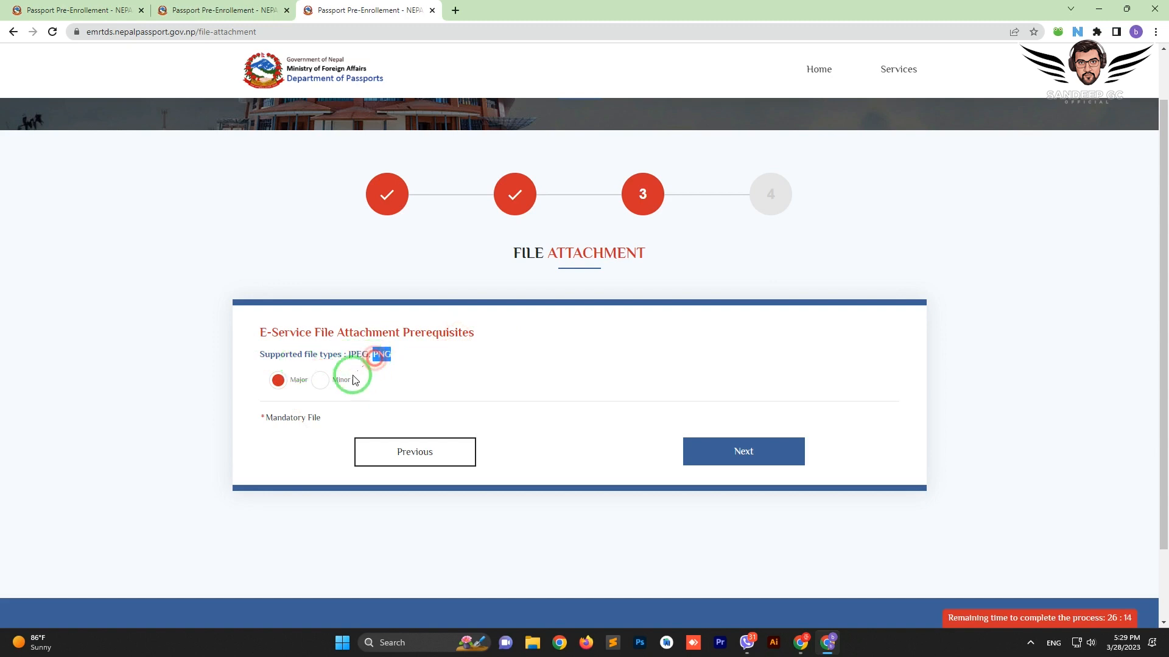
{"action": "left_click", "coordinate": [320, 382]}
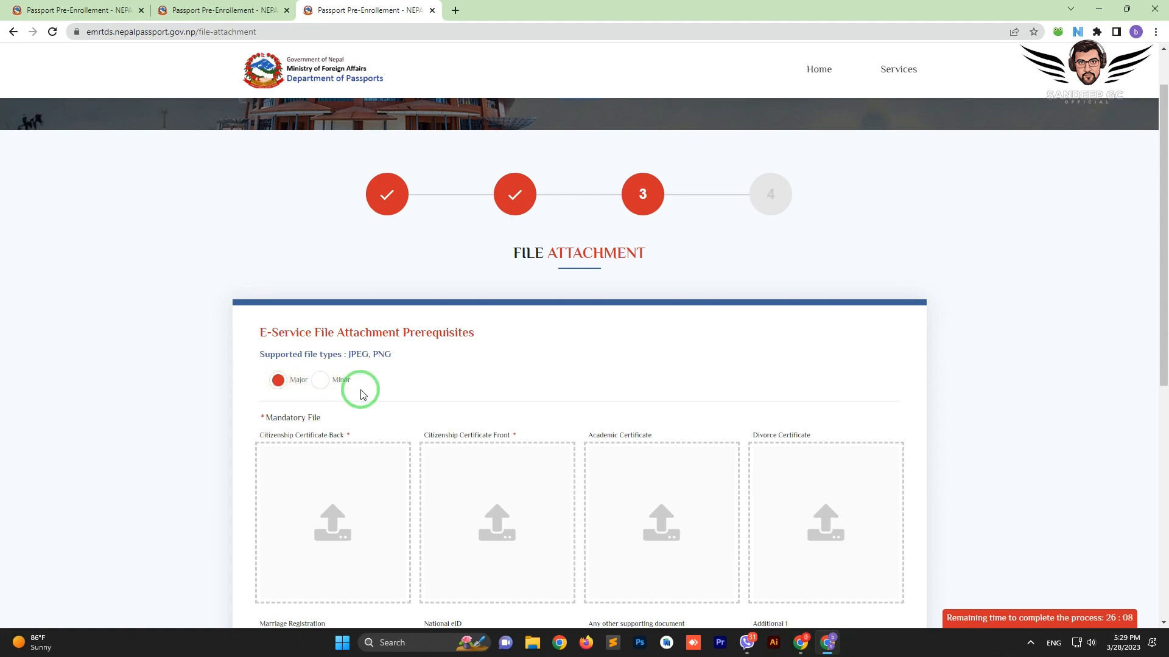
{"action": "scroll", "coordinate": [361, 394], "scroll_direction": "down", "scroll_amount": 1}
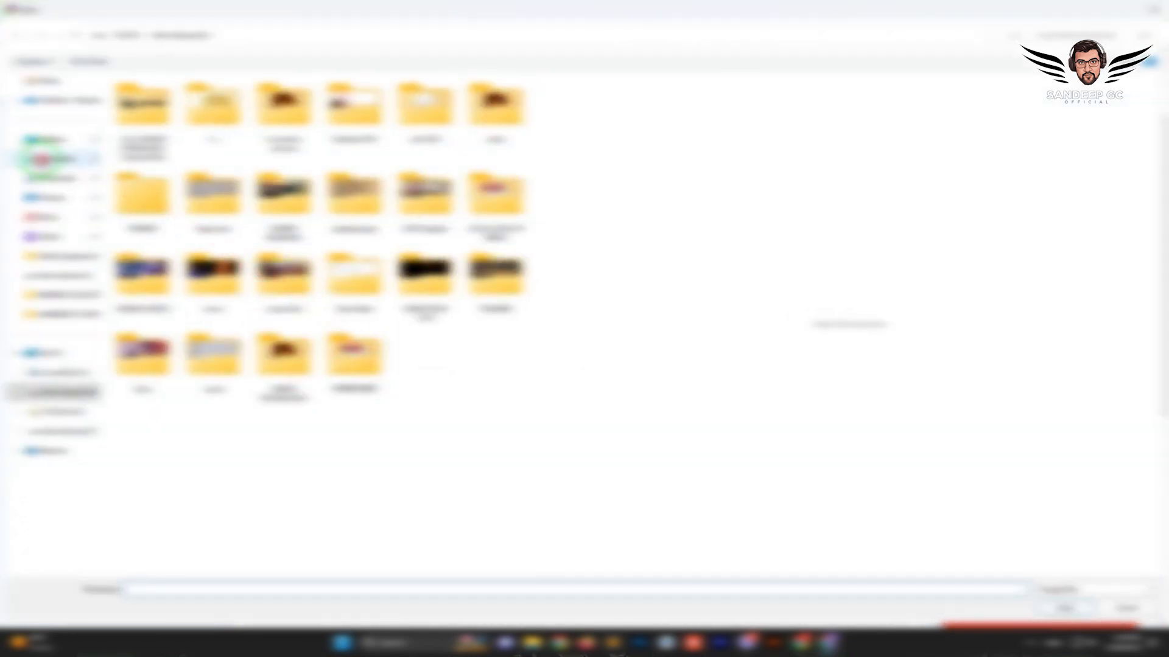
Attach the citizenship certificate back image, then the front image, from the scans folder
{"action": "left_click", "coordinate": [41, 160]}
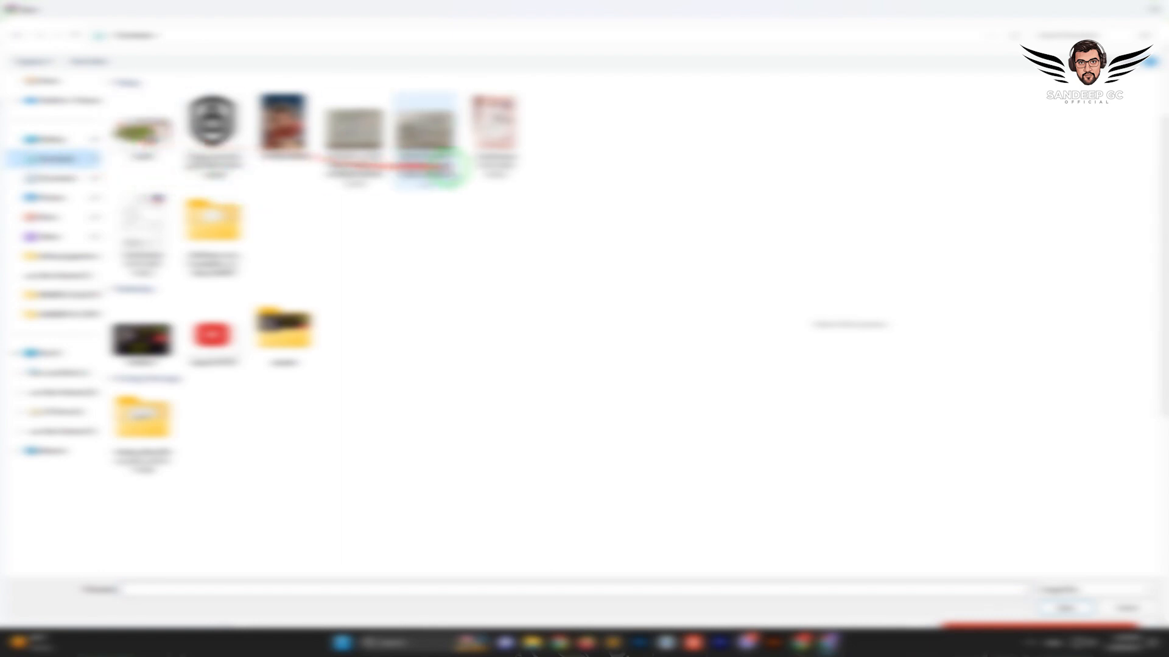
{"action": "double_click", "coordinate": [353, 134]}
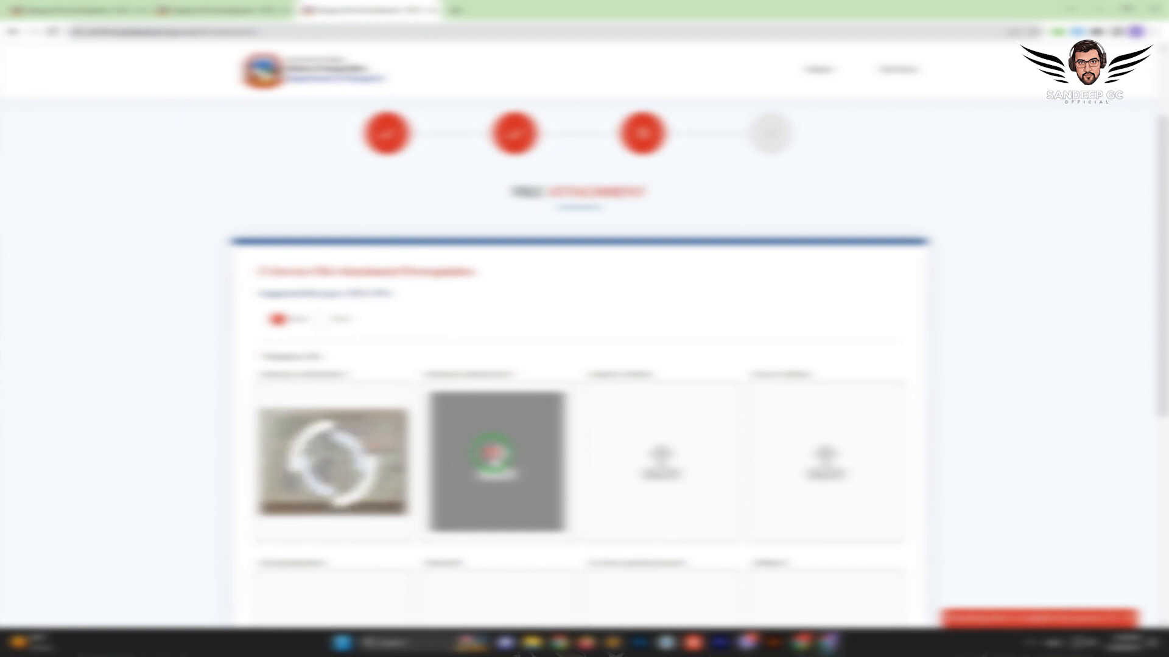
{"action": "left_click", "coordinate": [478, 463]}
{"action": "double_click", "coordinate": [430, 138]}
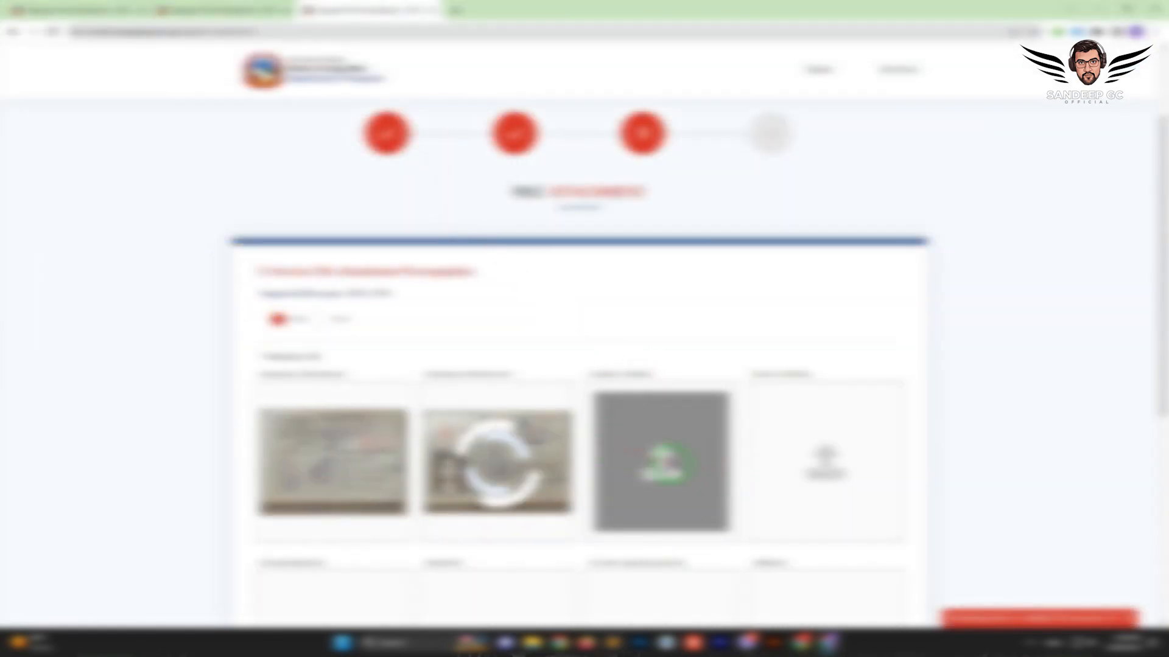
{"action": "scroll", "coordinate": [669, 462], "scroll_direction": "down", "scroll_amount": 1}
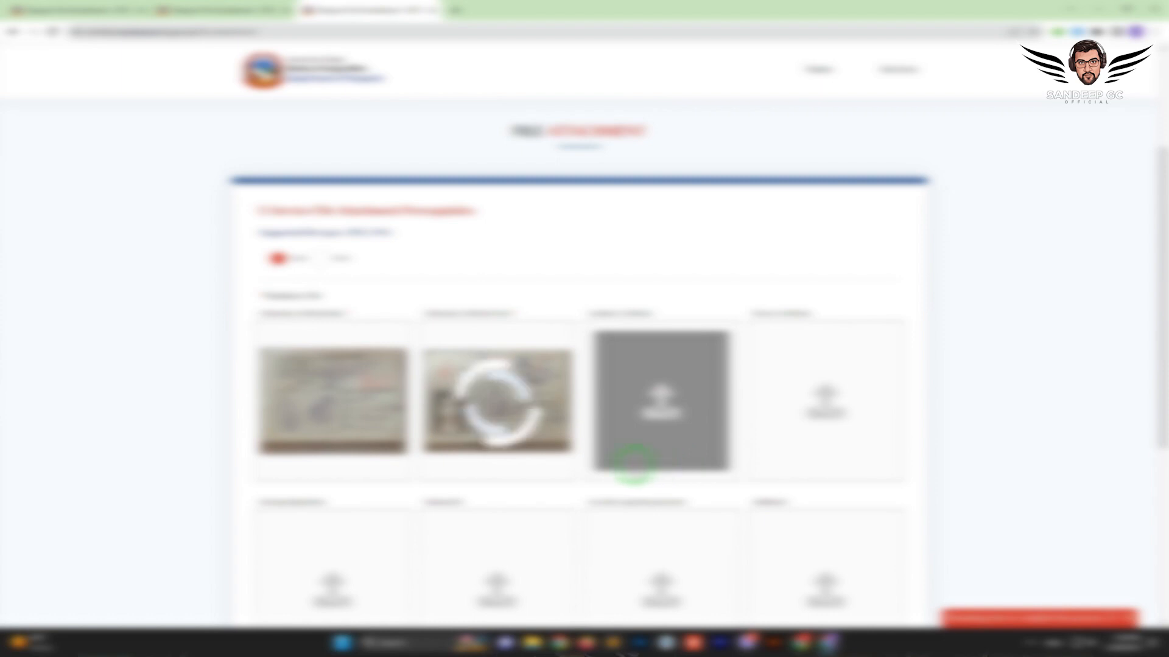
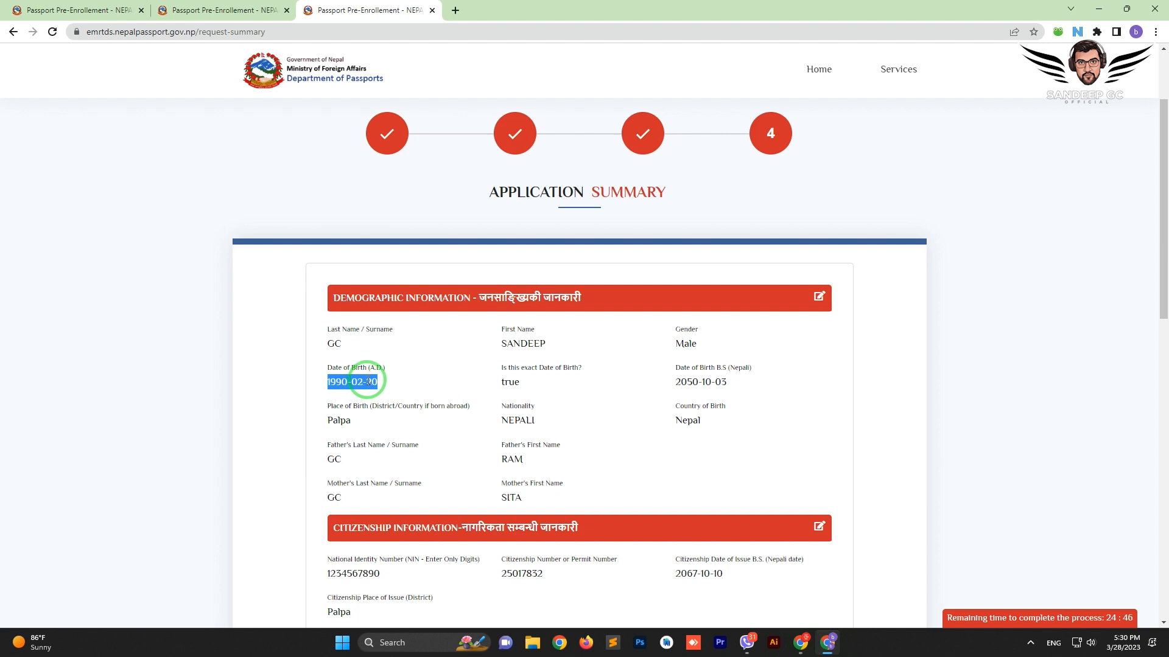
Check the date of birth, place of birth and father's surname under Demographic Information
{"action": "left_click", "coordinate": [368, 380]}
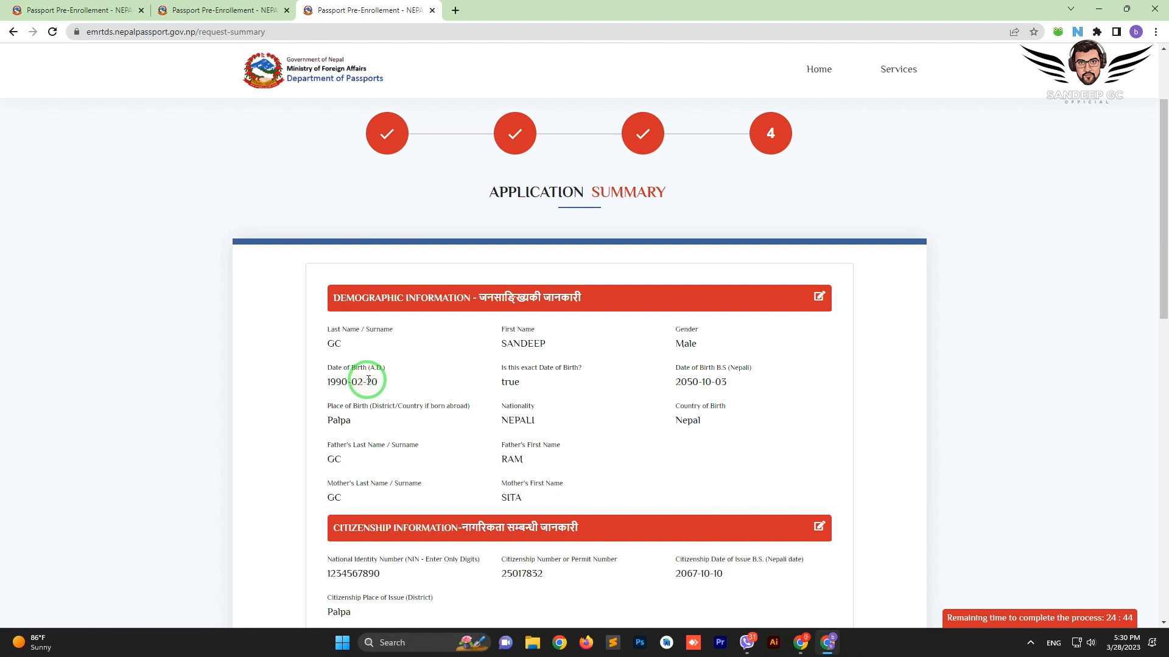
{"action": "scroll", "coordinate": [368, 380], "scroll_direction": "down", "scroll_amount": 1}
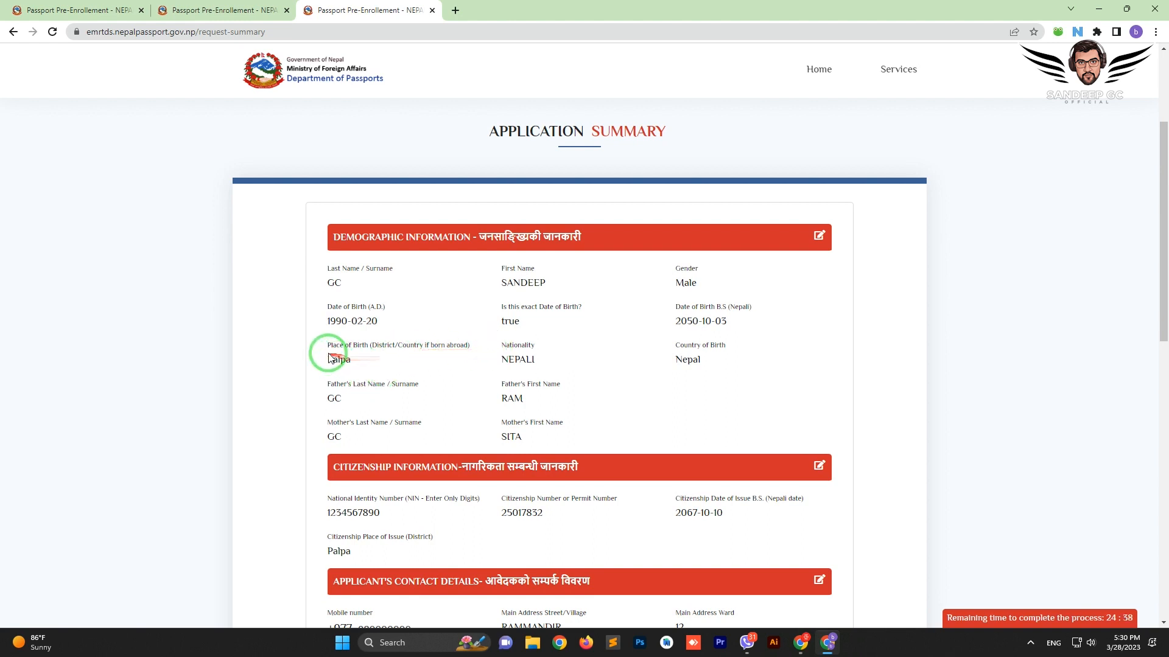
{"action": "left_click_drag", "start_coordinate": [423, 345], "coordinate": [426, 345]}
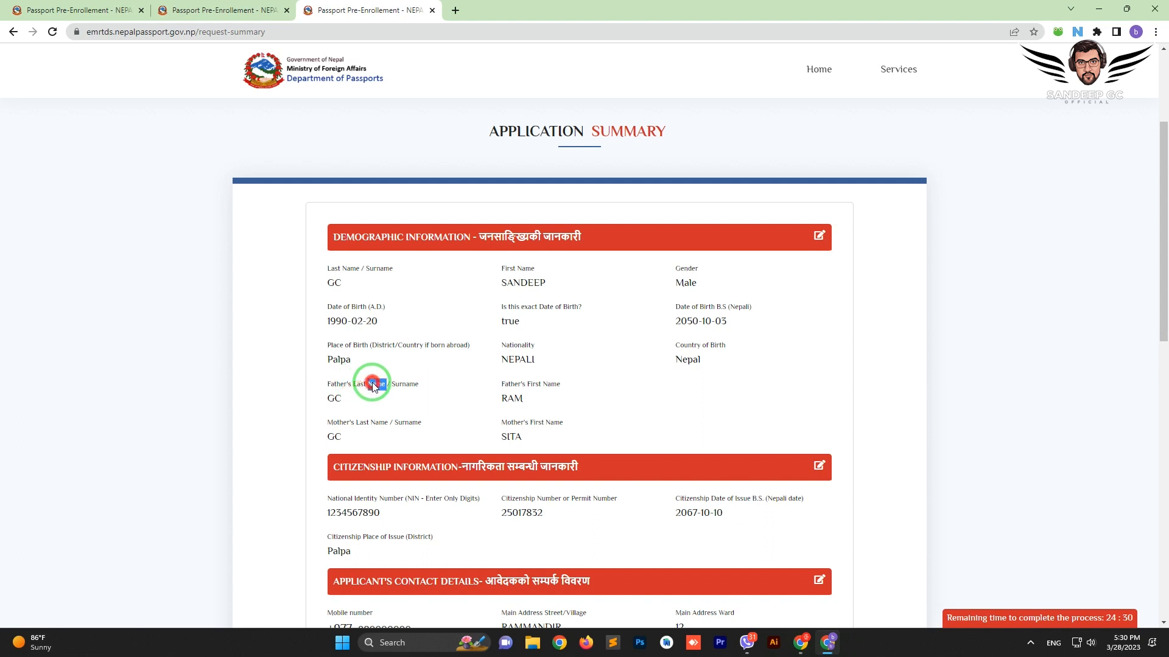
{"action": "left_click", "coordinate": [340, 396]}
{"action": "left_click", "coordinate": [568, 388]}
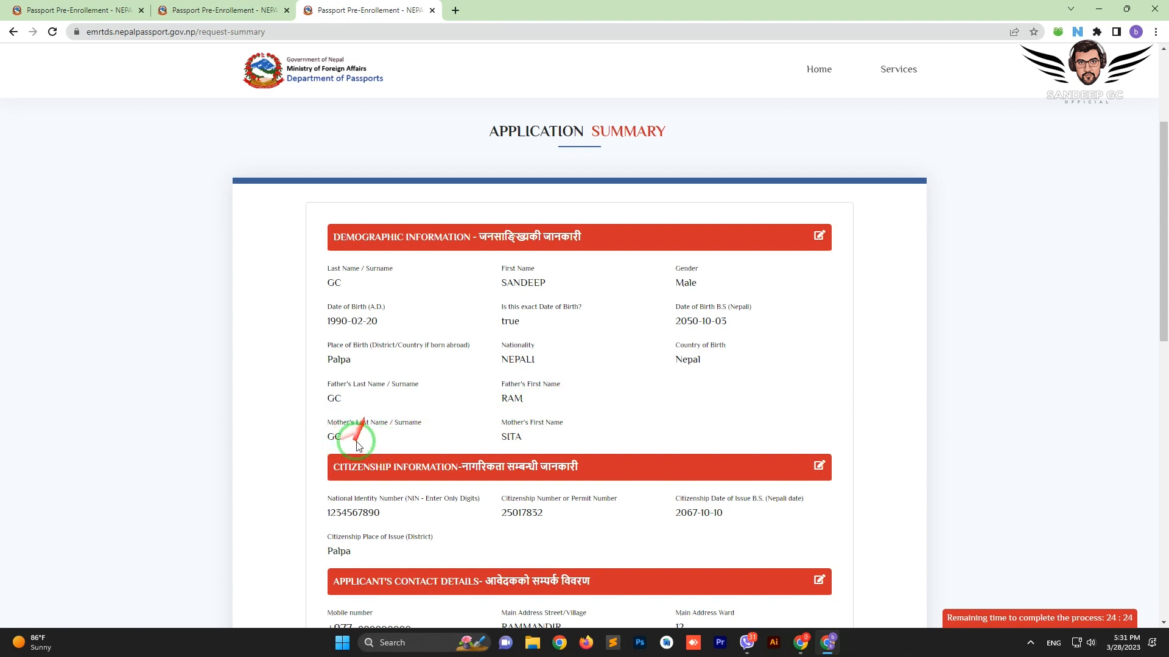
Verify the national identity number, citizenship number and citizenship issue date
{"action": "scroll", "coordinate": [542, 437], "scroll_direction": "down", "scroll_amount": 1}
{"action": "scroll", "coordinate": [542, 437], "scroll_direction": "down", "scroll_amount": 2}
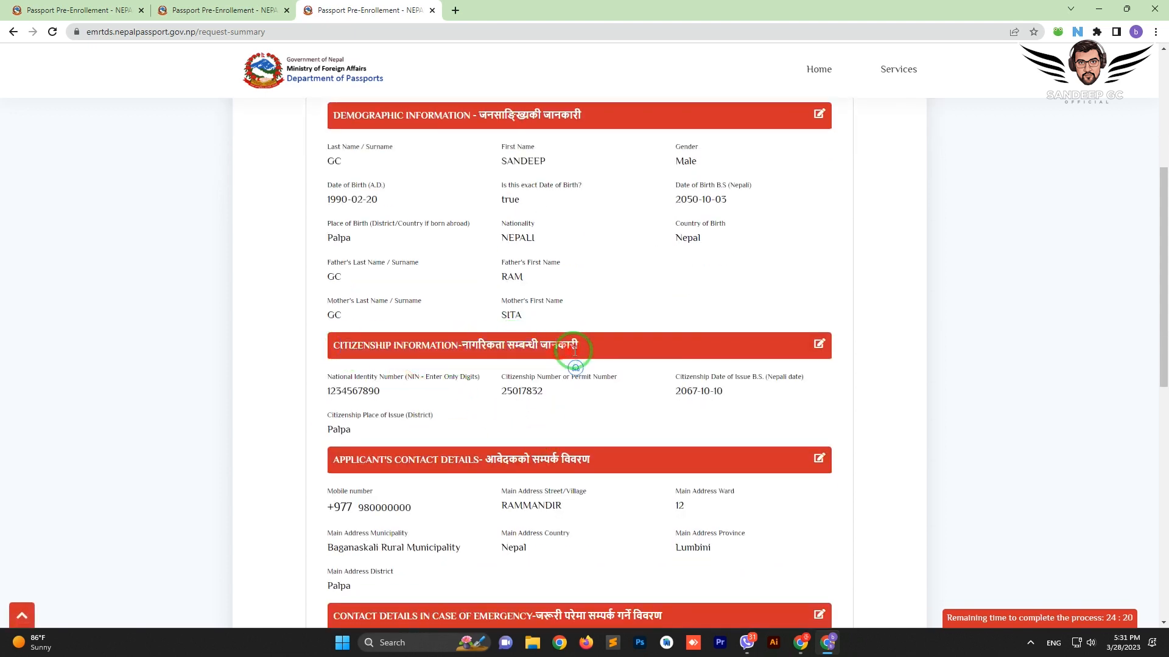
{"action": "double_click", "coordinate": [365, 391]}
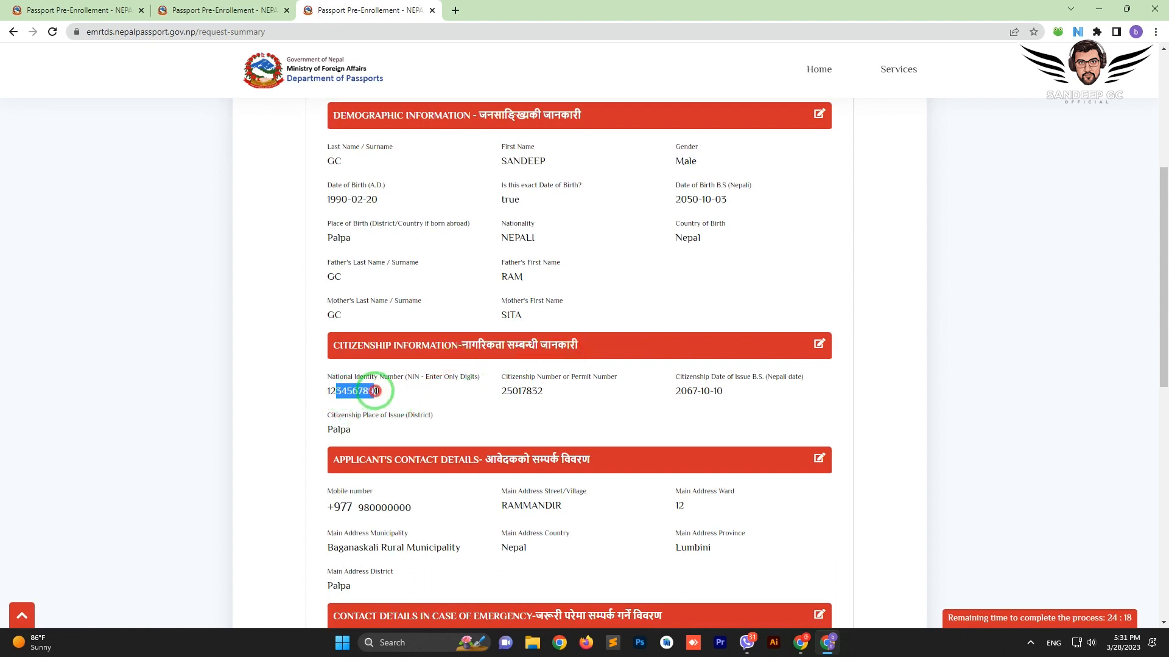
{"action": "left_click", "coordinate": [368, 393]}
{"action": "double_click", "coordinate": [509, 390]}
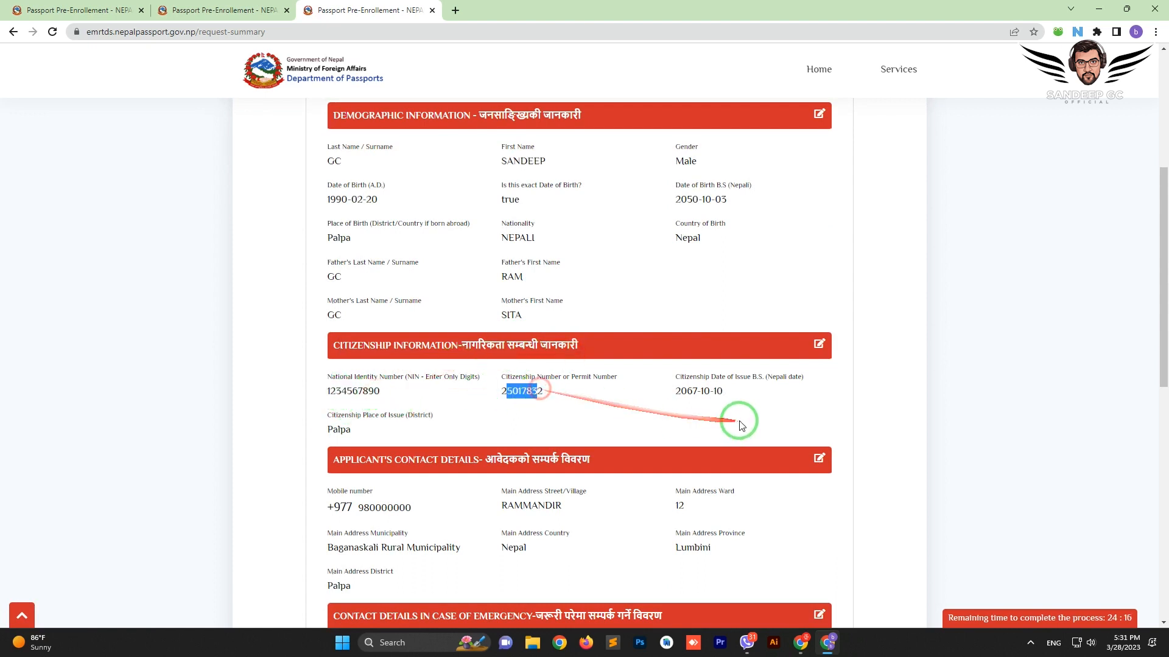
{"action": "left_click_drag", "start_coordinate": [691, 391], "coordinate": [712, 391]}
{"action": "left_click", "coordinate": [344, 424]}
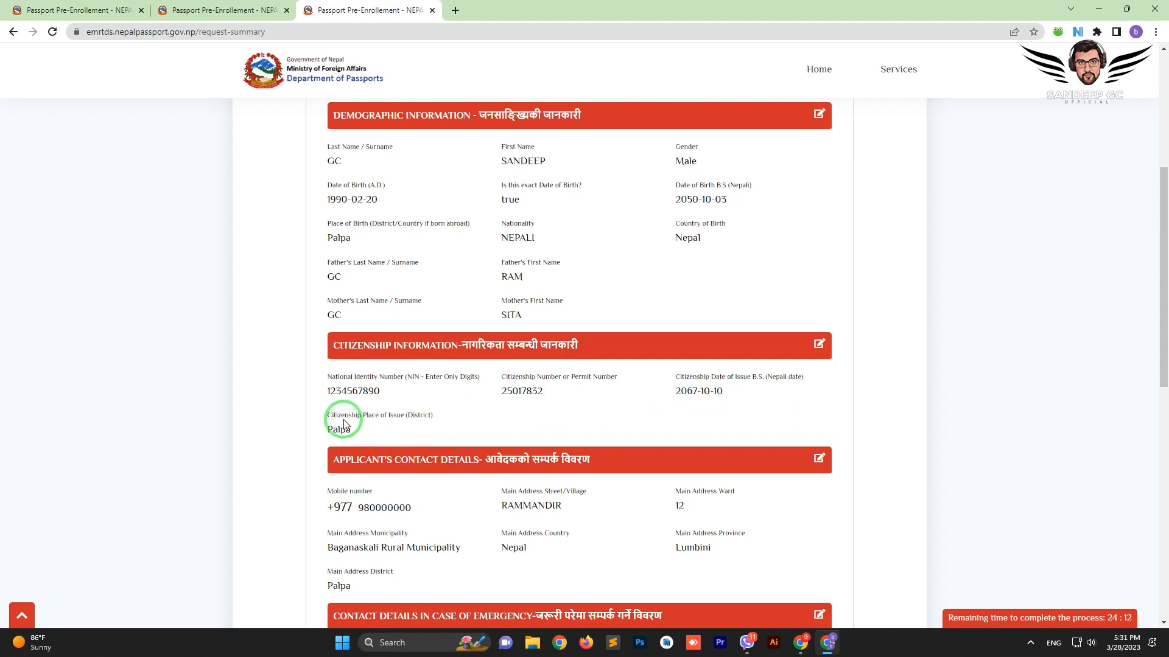
{"action": "scroll", "coordinate": [365, 402], "scroll_direction": "down", "scroll_amount": 2}
{"action": "left_click_drag", "start_coordinate": [333, 338], "coordinate": [553, 337]}
Check the applicant's mobile number, street name and ward number
{"action": "left_click", "coordinate": [589, 343]}
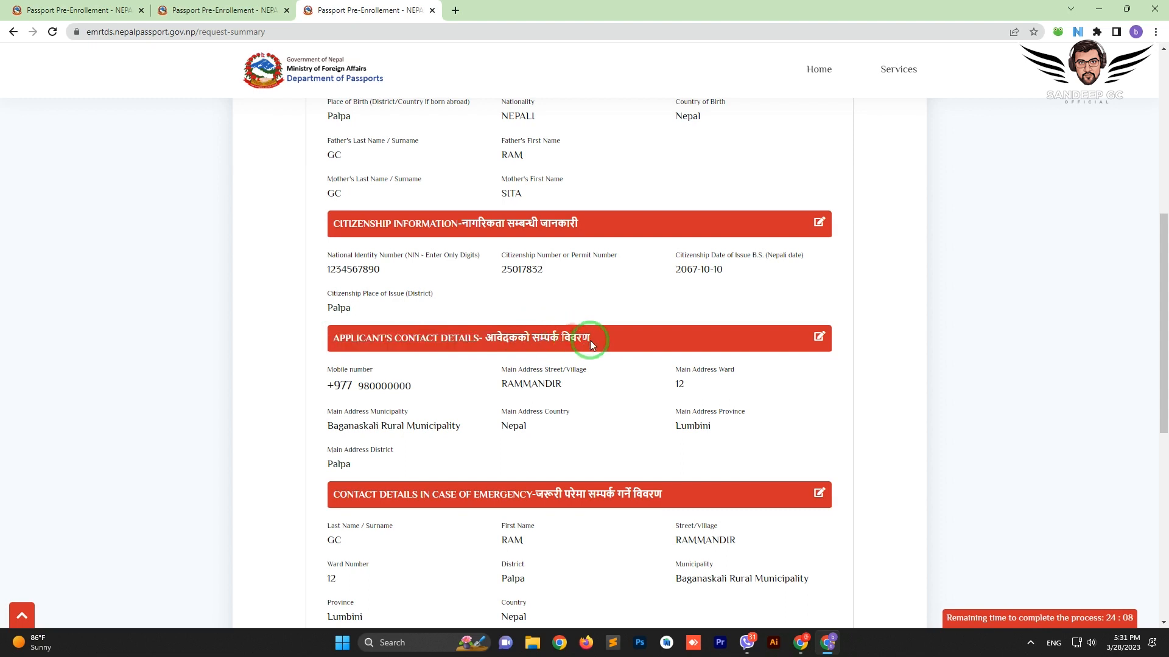
{"action": "left_click_drag", "start_coordinate": [332, 385], "coordinate": [510, 384]}
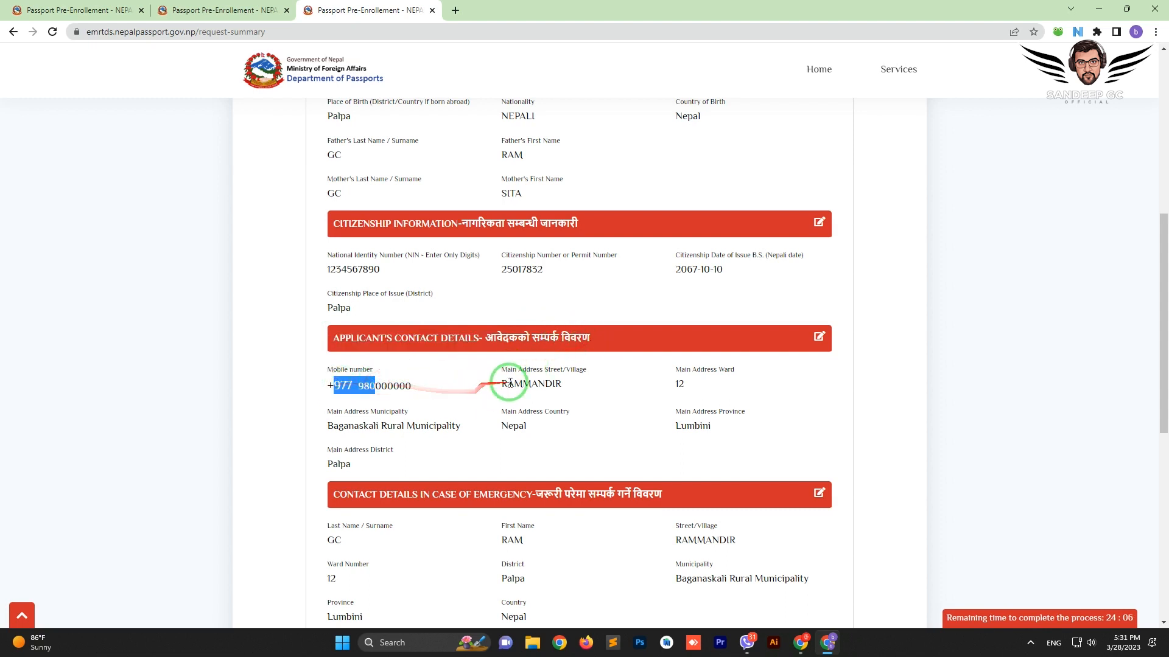
{"action": "double_click", "coordinate": [512, 384]}
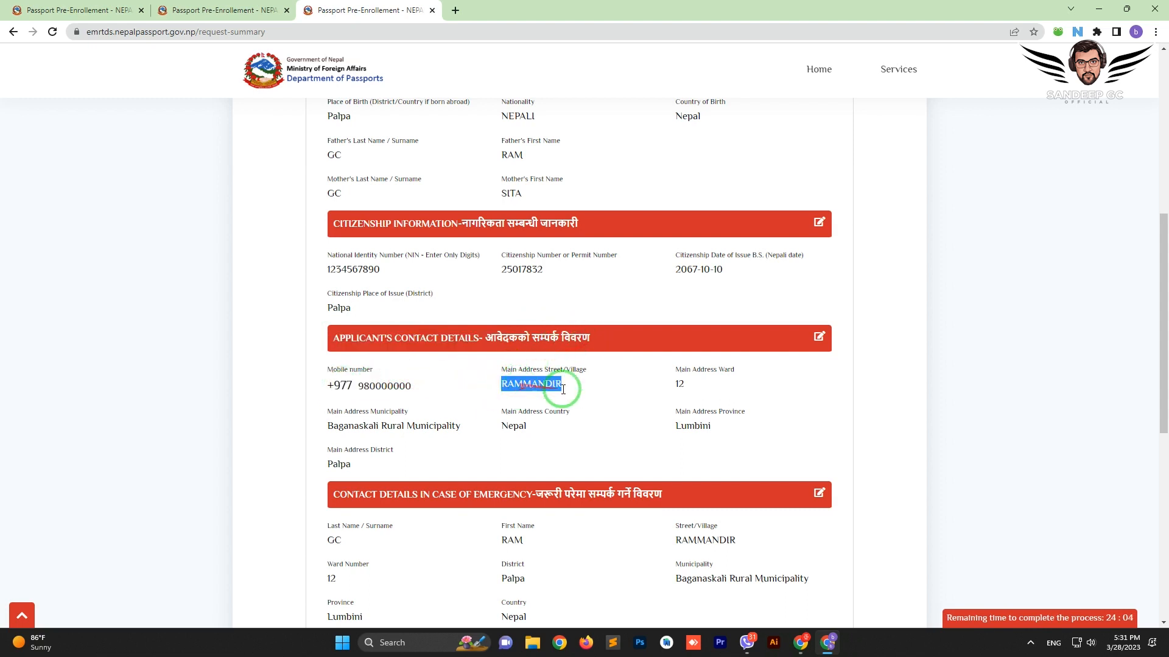
{"action": "left_click", "coordinate": [548, 384]}
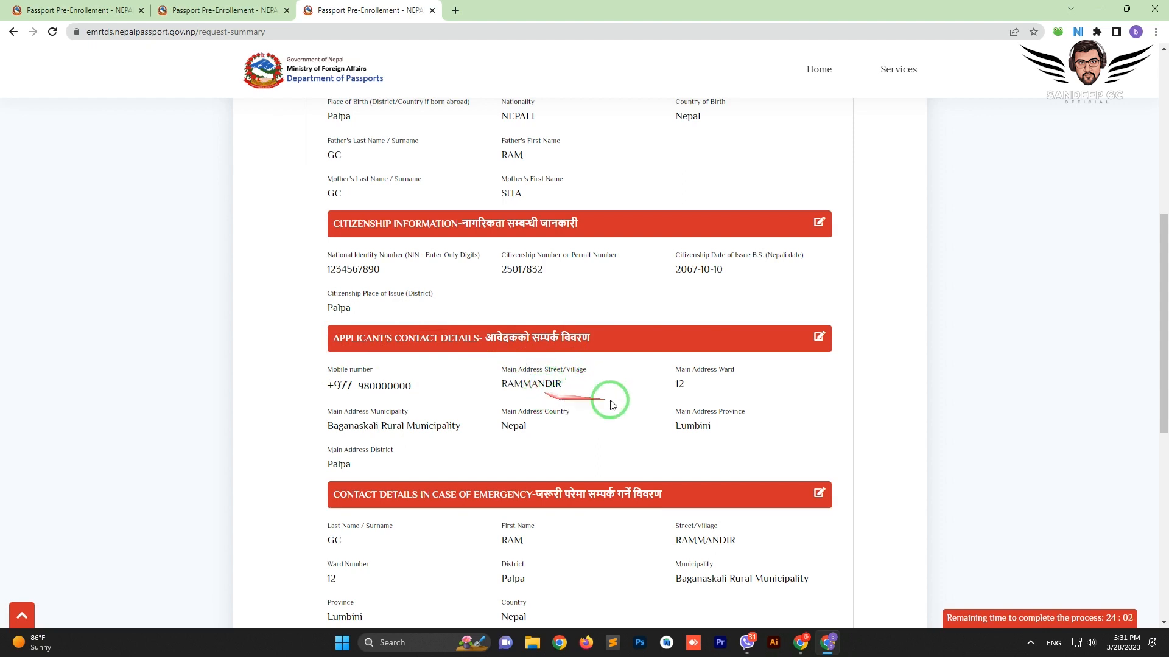
{"action": "double_click", "coordinate": [680, 384]}
{"action": "left_click", "coordinate": [684, 384]}
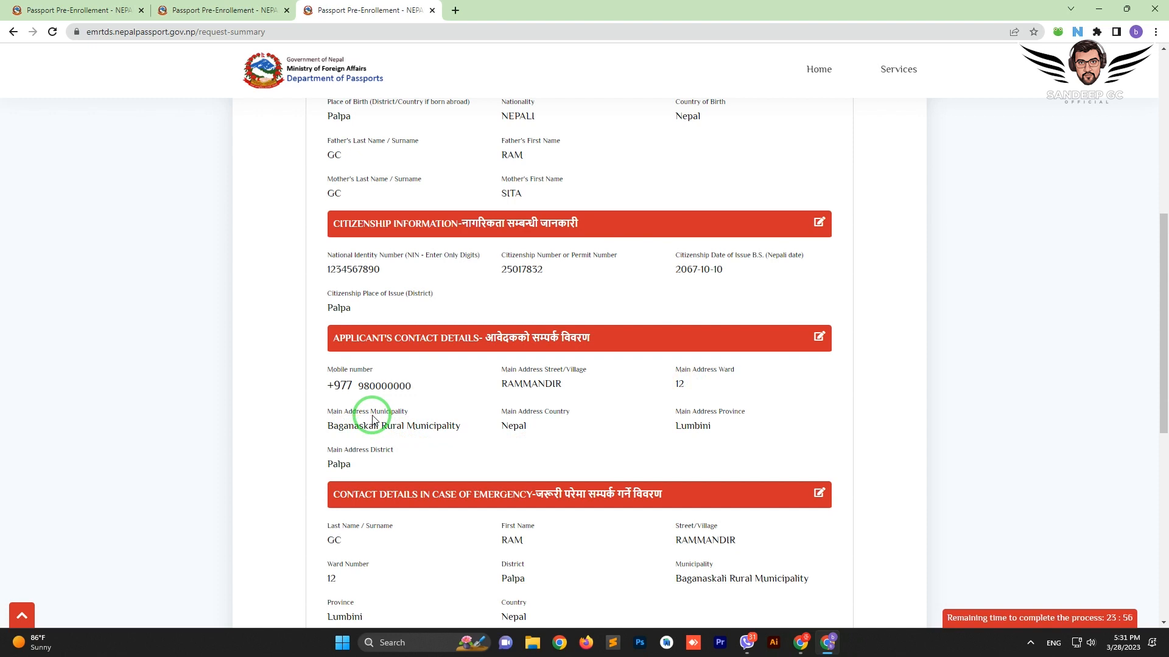
Confirm the municipality Baganaskali, country Nepal and province Lumbini in the contact details
{"action": "double_click", "coordinate": [365, 428]}
{"action": "left_click", "coordinate": [418, 424]}
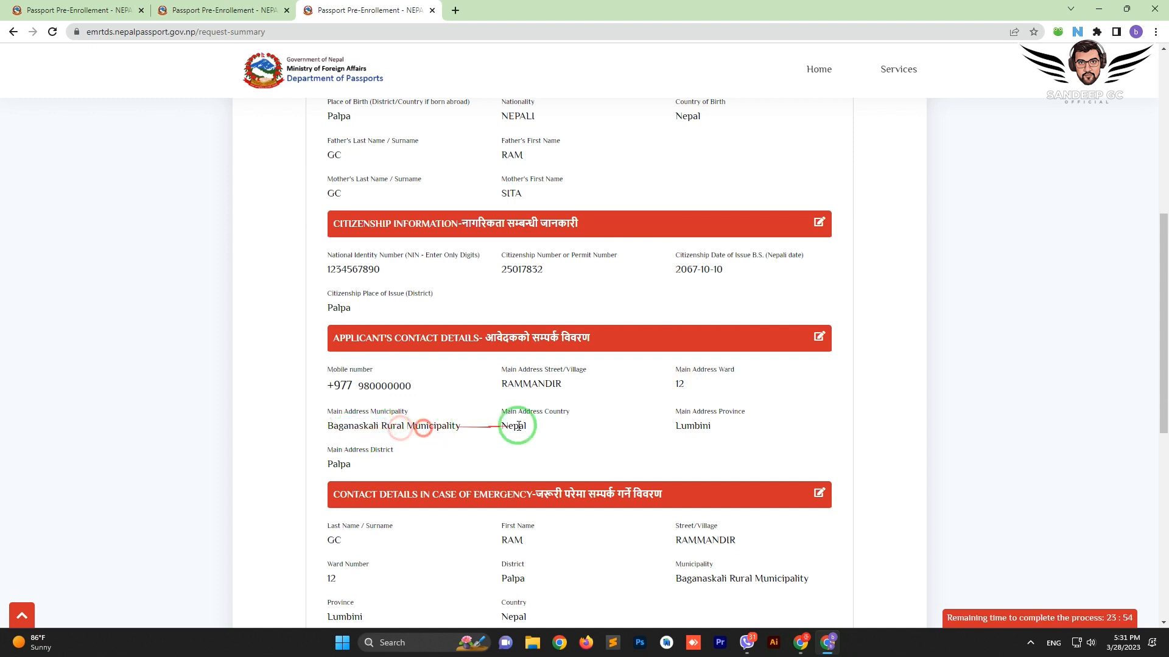
{"action": "left_click", "coordinate": [521, 420]}
{"action": "double_click", "coordinate": [515, 425]}
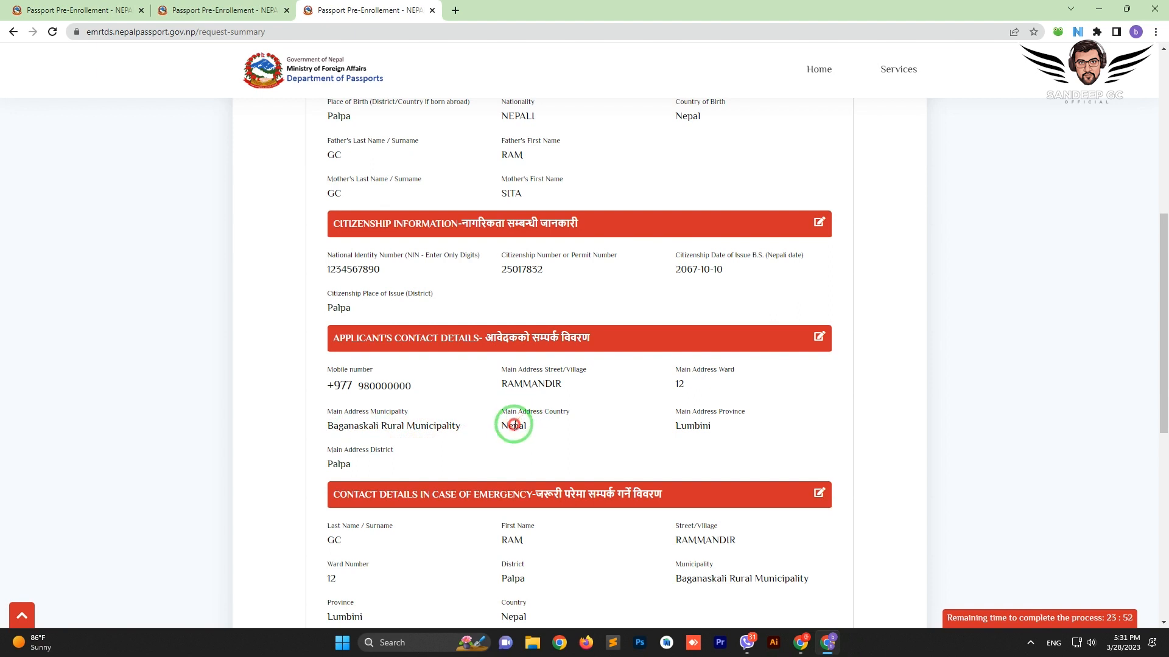
{"action": "double_click", "coordinate": [691, 426]}
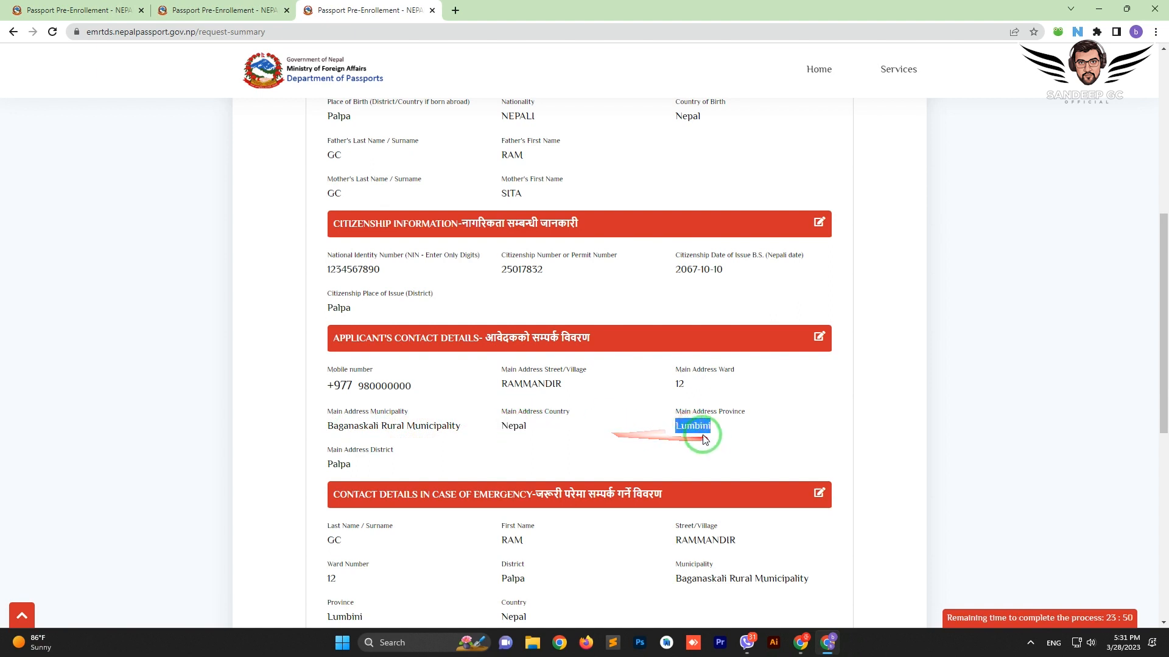
{"action": "left_click", "coordinate": [701, 437]}
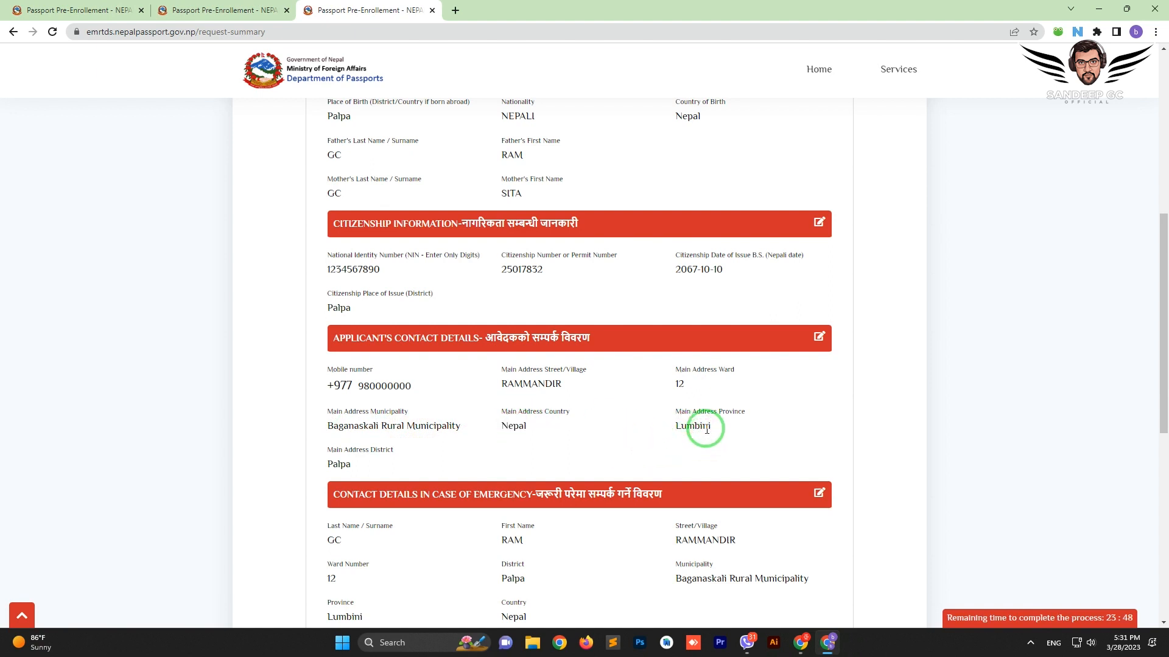
{"action": "scroll", "coordinate": [694, 421], "scroll_direction": "down", "scroll_amount": 2}
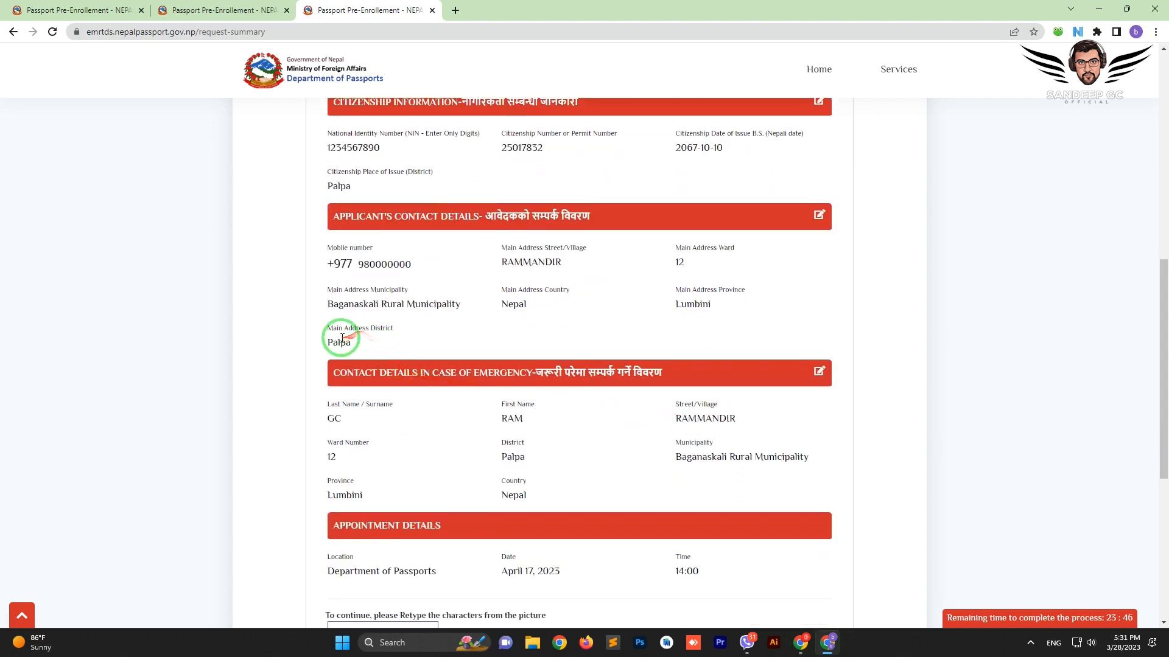
{"action": "scroll", "coordinate": [363, 345], "scroll_direction": "down", "scroll_amount": 1}
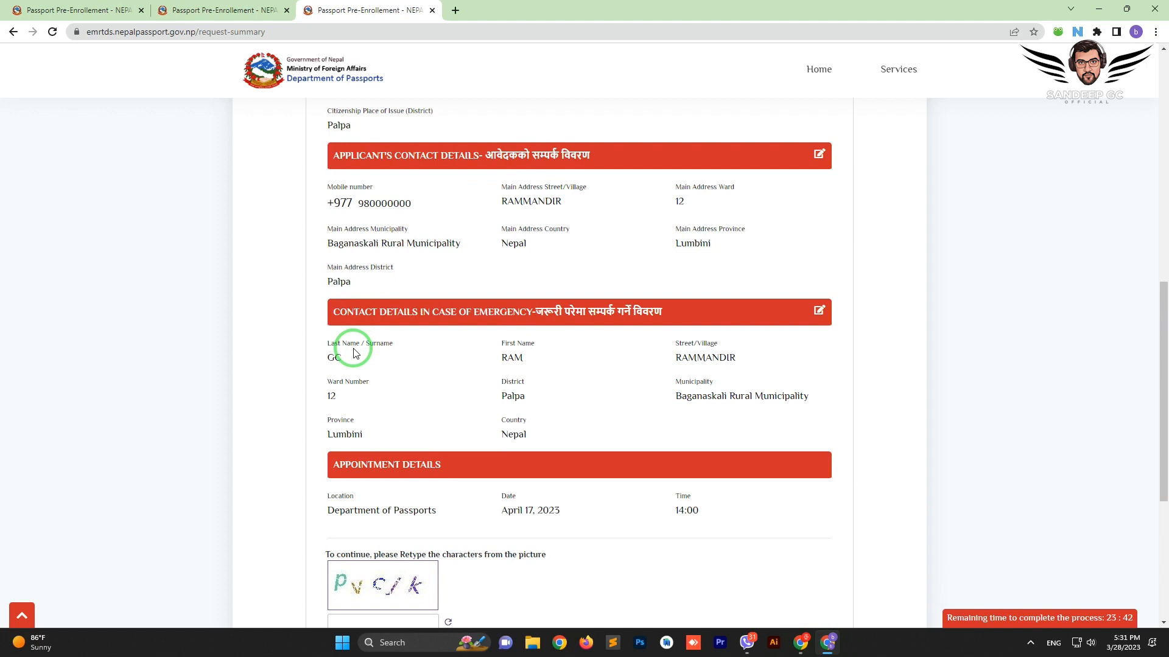
{"action": "double_click", "coordinate": [335, 356]}
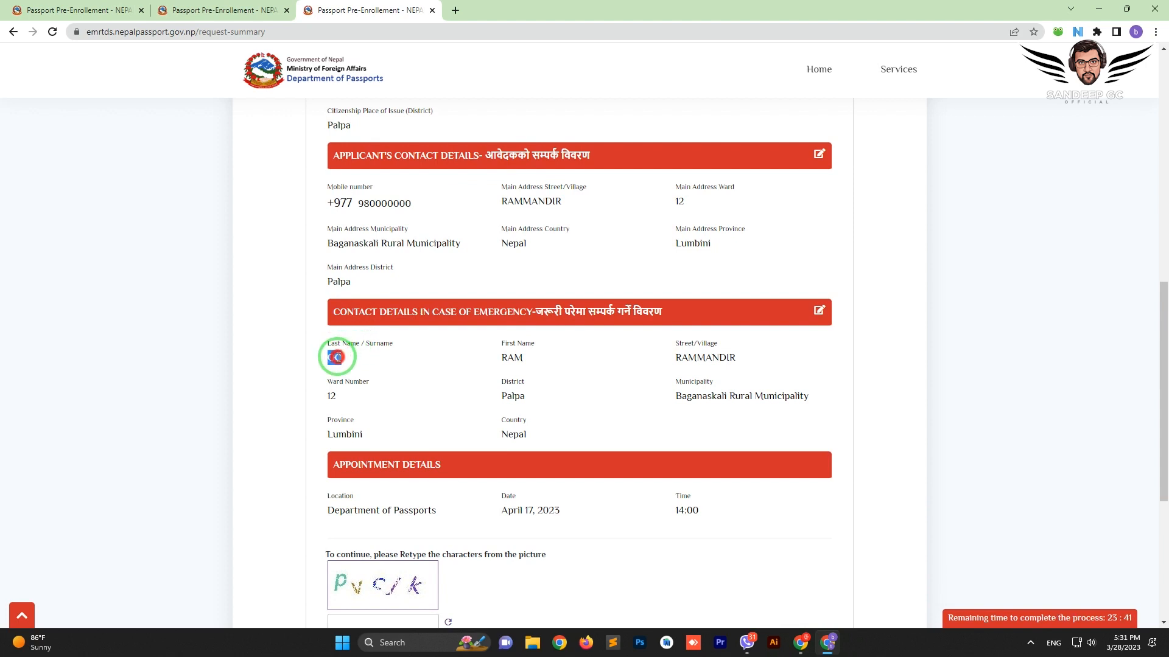
{"action": "left_click", "coordinate": [501, 359]}
{"action": "left_click", "coordinate": [329, 363]}
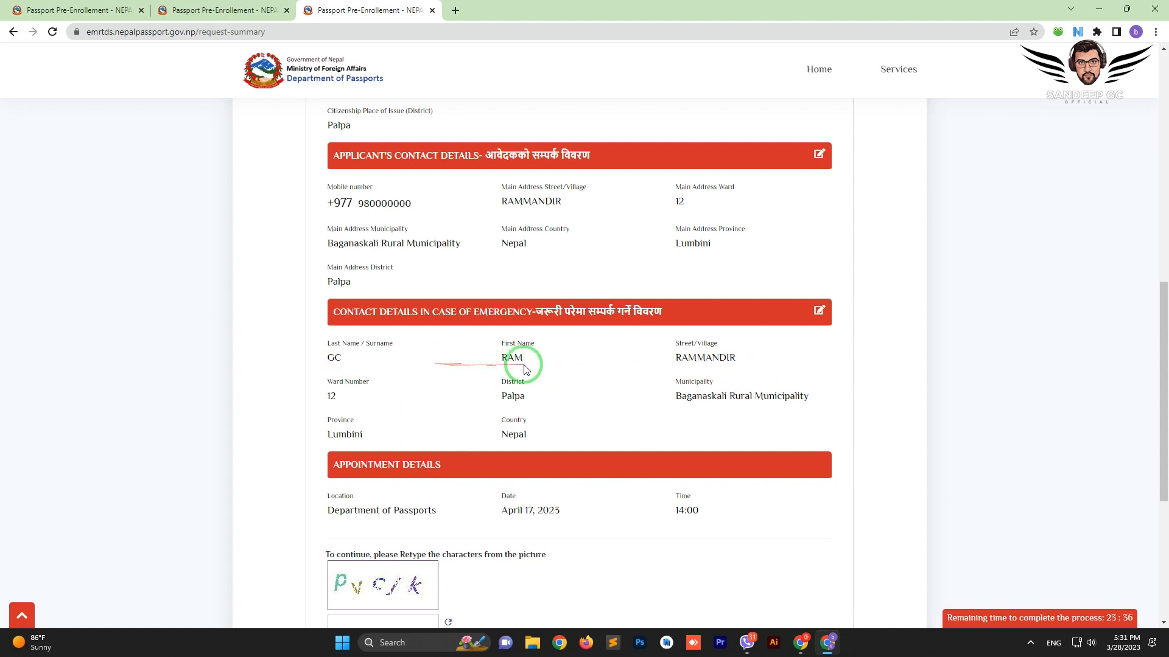
{"action": "double_click", "coordinate": [703, 358]}
{"action": "left_click", "coordinate": [383, 412]}
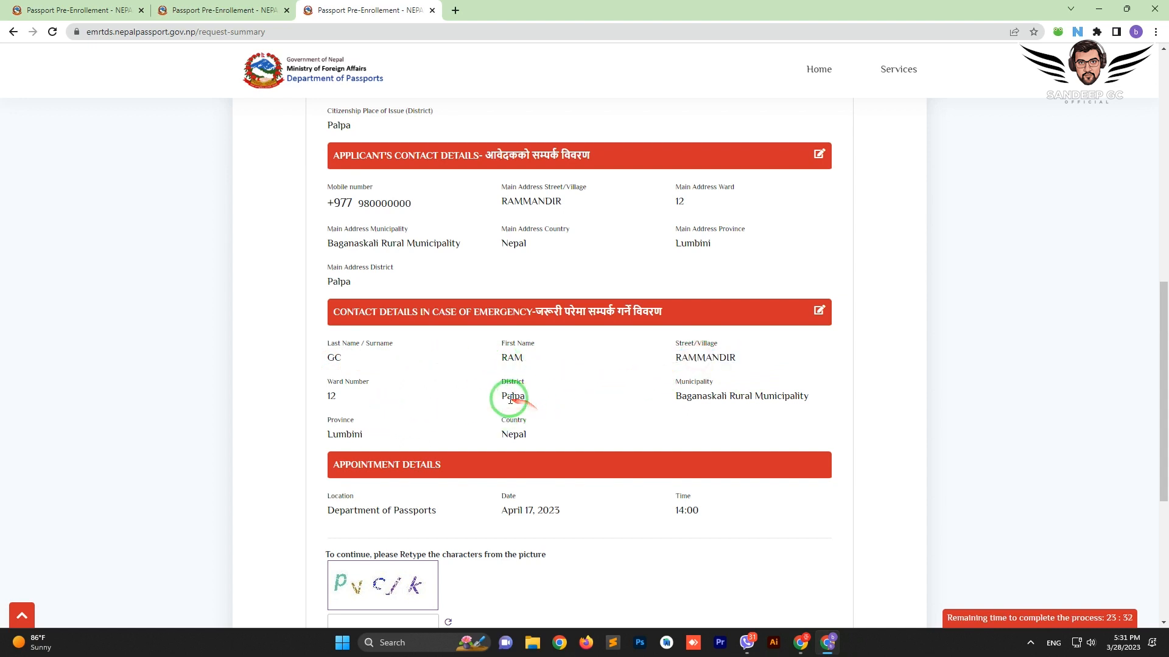
{"action": "double_click", "coordinate": [513, 396]}
{"action": "triple_click", "coordinate": [699, 394]}
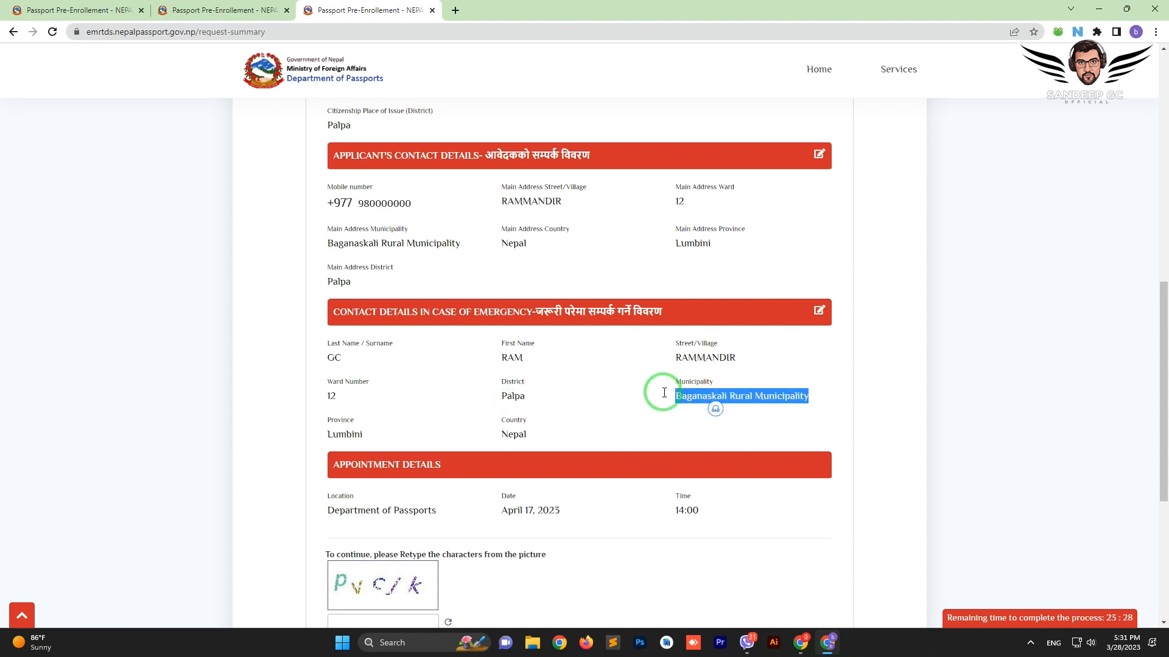
{"action": "double_click", "coordinate": [328, 434]}
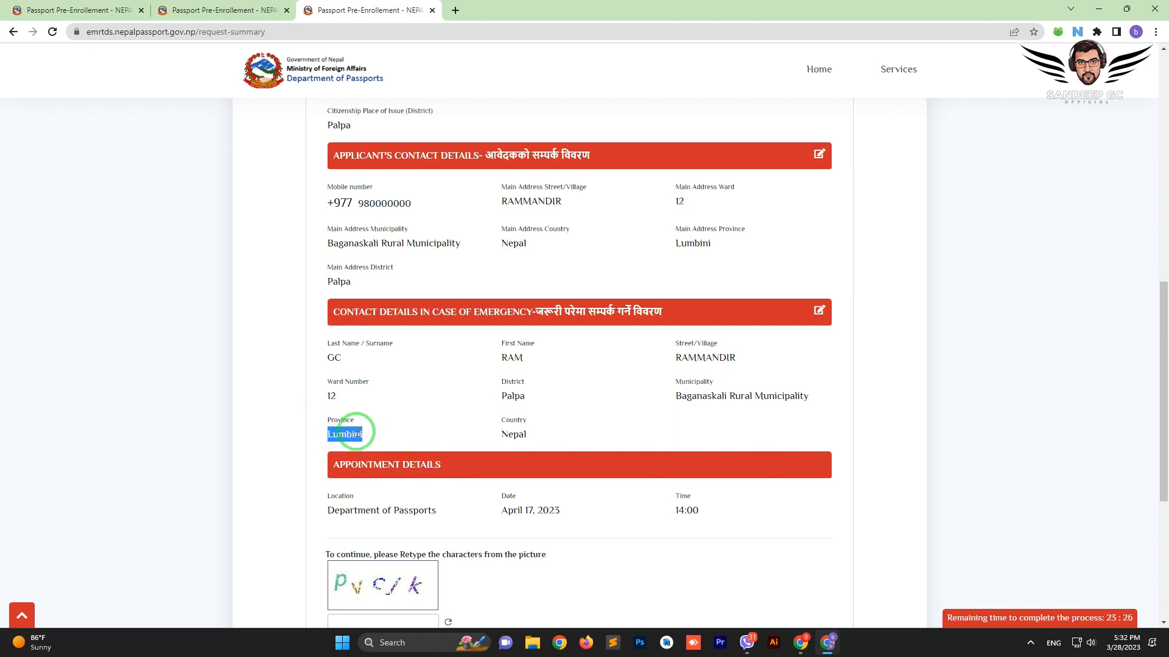
{"action": "double_click", "coordinate": [511, 434]}
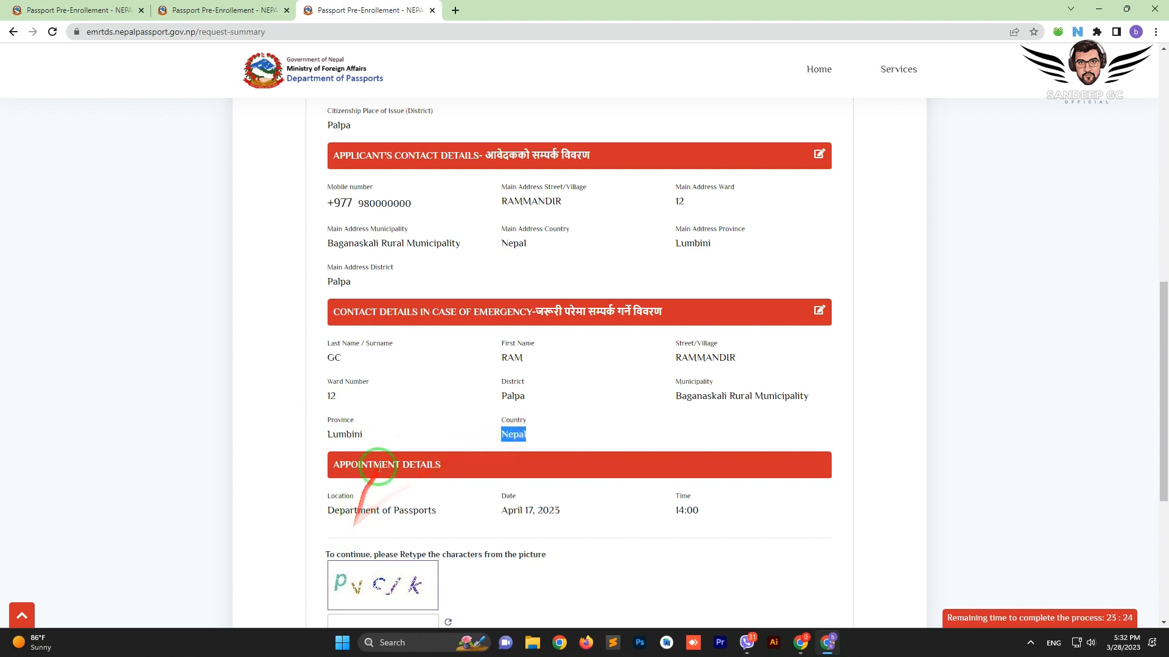
{"action": "left_click_drag", "start_coordinate": [324, 519], "coordinate": [425, 511]}
{"action": "left_click", "coordinate": [420, 511]}
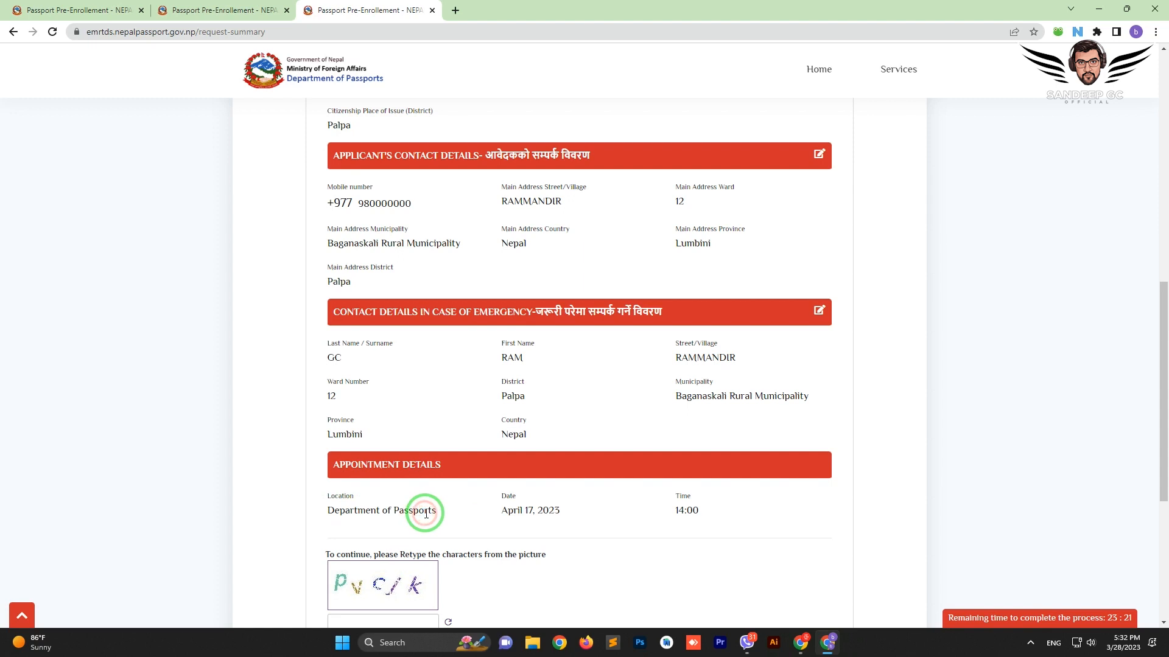
{"action": "double_click", "coordinate": [373, 511]}
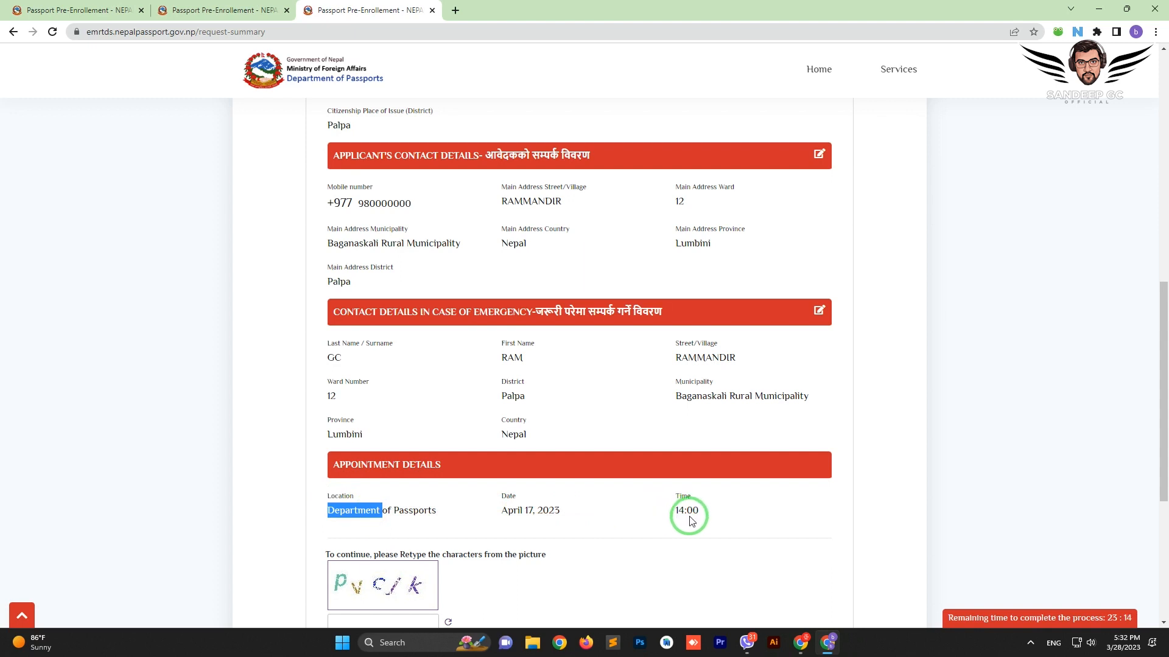
Enter the captcha characters from the picture and save the application summary
{"action": "scroll", "coordinate": [689, 516], "scroll_direction": "down", "scroll_amount": 2}
{"action": "left_click", "coordinate": [372, 502]}
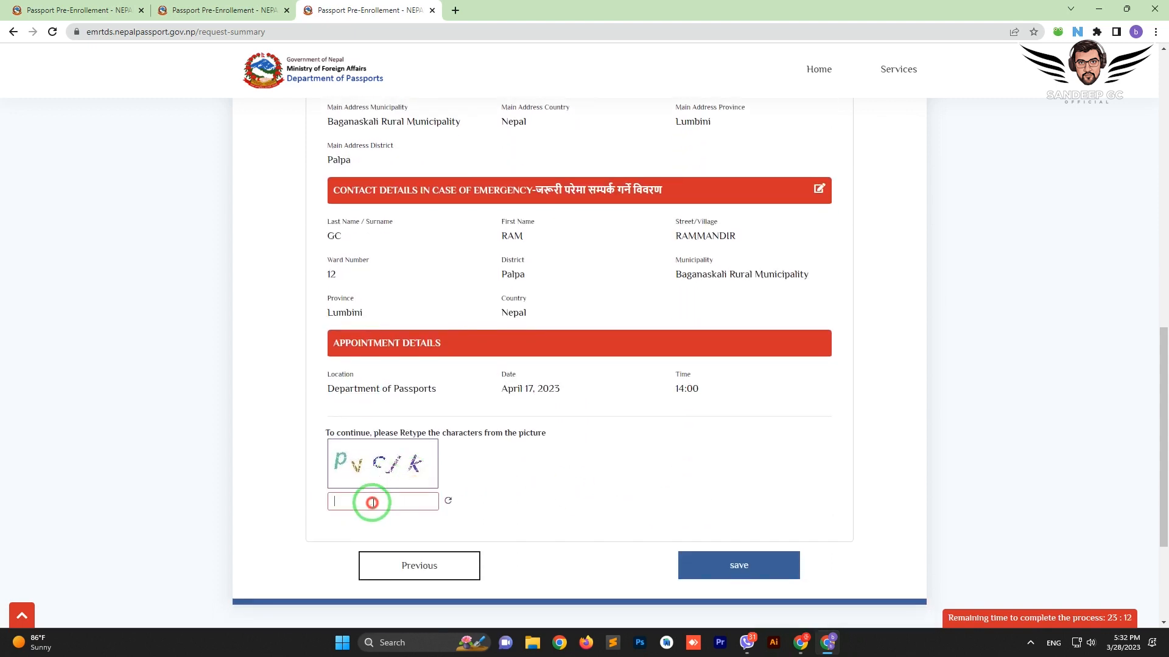
{"action": "type", "text": "pbvcjk"}
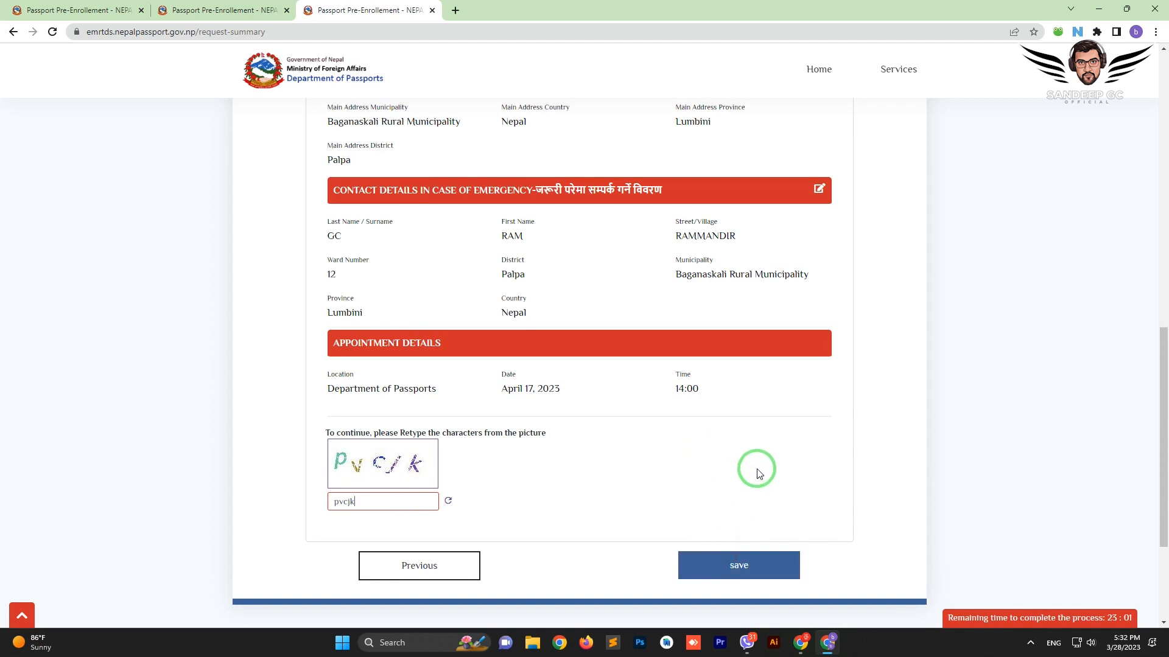
{"action": "left_click", "coordinate": [734, 553]}
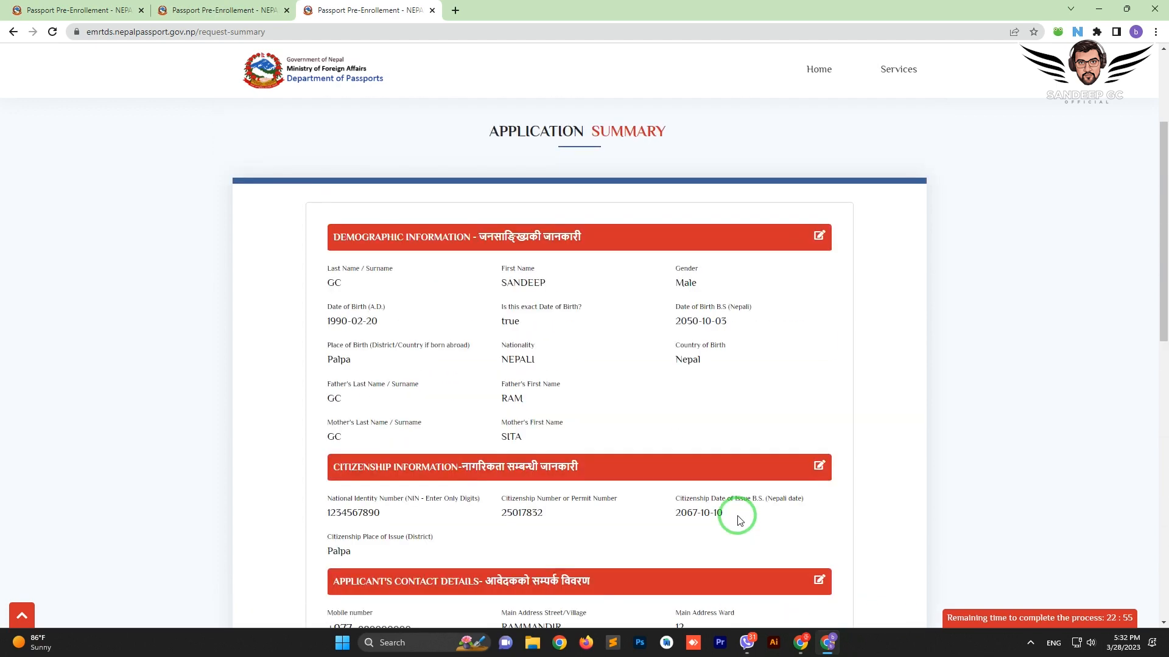
{"action": "scroll", "coordinate": [738, 521], "scroll_direction": "down", "scroll_amount": 10}
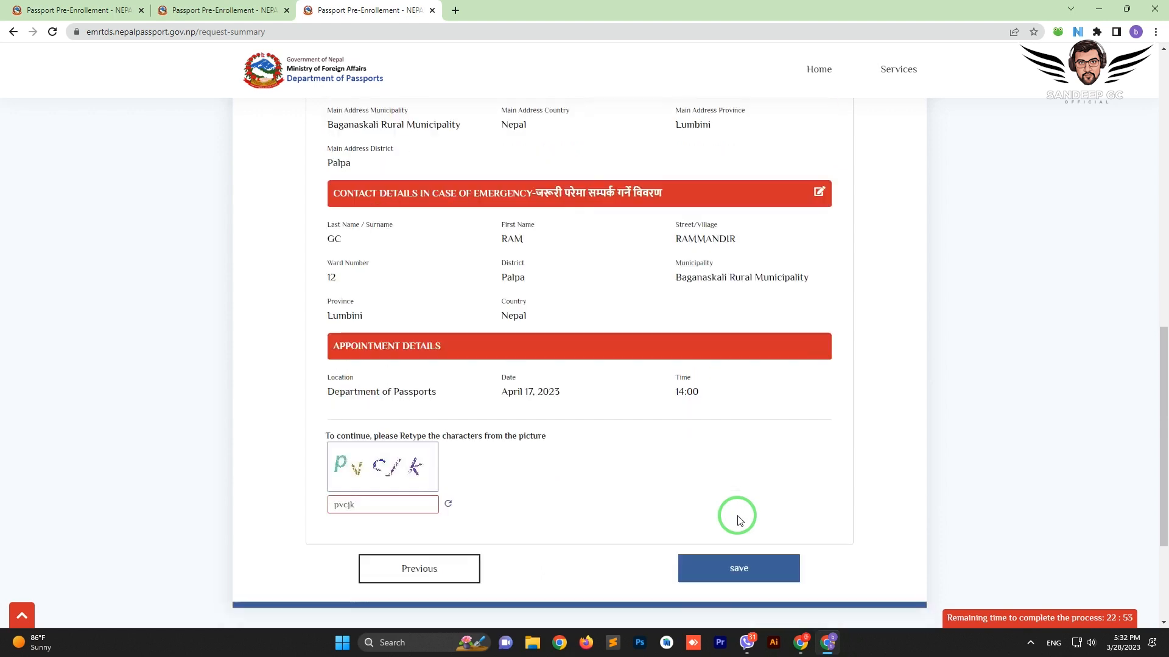
{"action": "scroll", "coordinate": [738, 520], "scroll_direction": "down", "scroll_amount": 1}
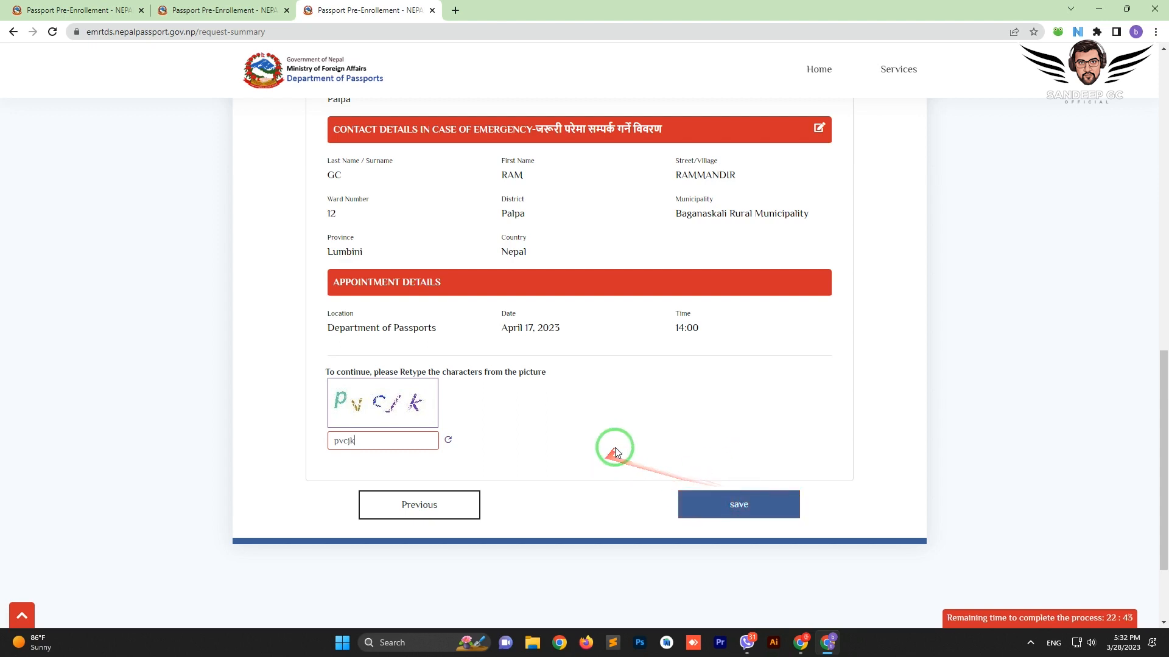
{"action": "scroll", "coordinate": [683, 403], "scroll_direction": "up", "scroll_amount": 20}
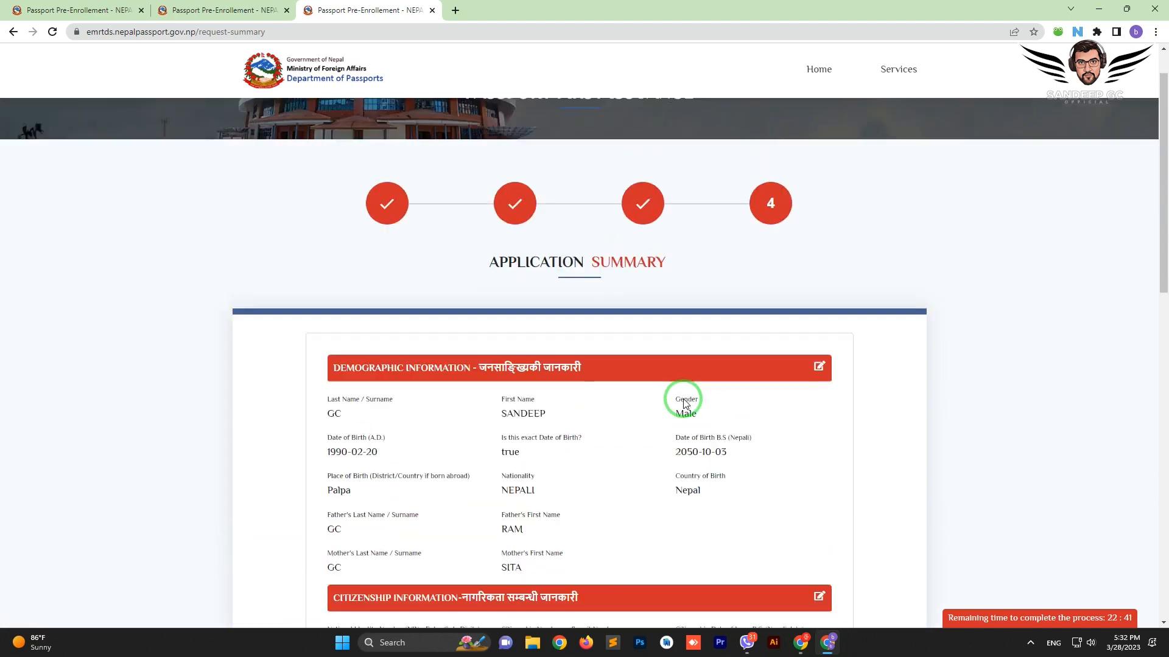
{"action": "scroll", "coordinate": [683, 404], "scroll_direction": "down", "scroll_amount": 3}
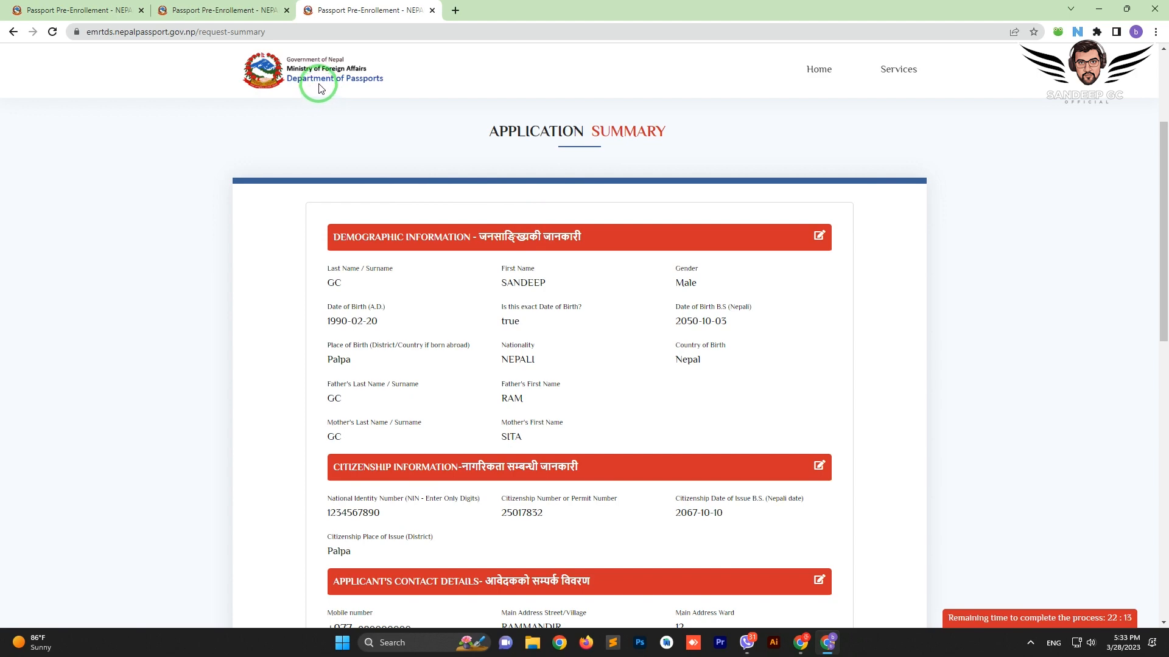
{"action": "scroll", "coordinate": [655, 295], "scroll_direction": "down", "scroll_amount": 8}
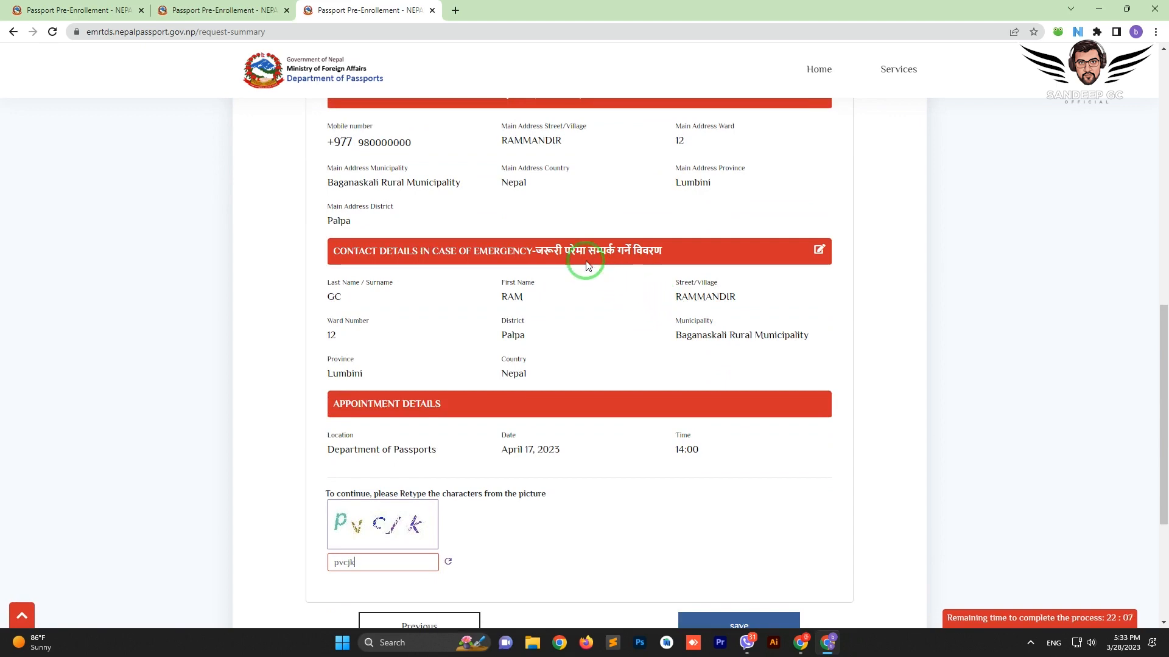
{"action": "scroll", "coordinate": [488, 245], "scroll_direction": "up", "scroll_amount": 5}
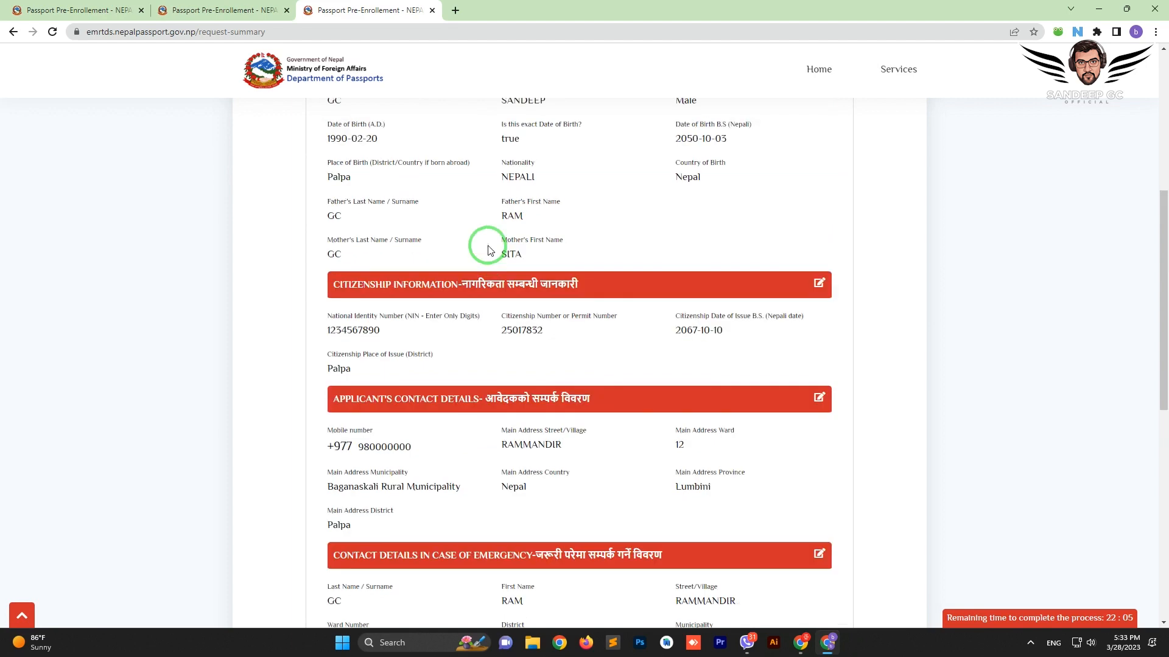
{"action": "scroll", "coordinate": [488, 250], "scroll_direction": "up", "scroll_amount": 5}
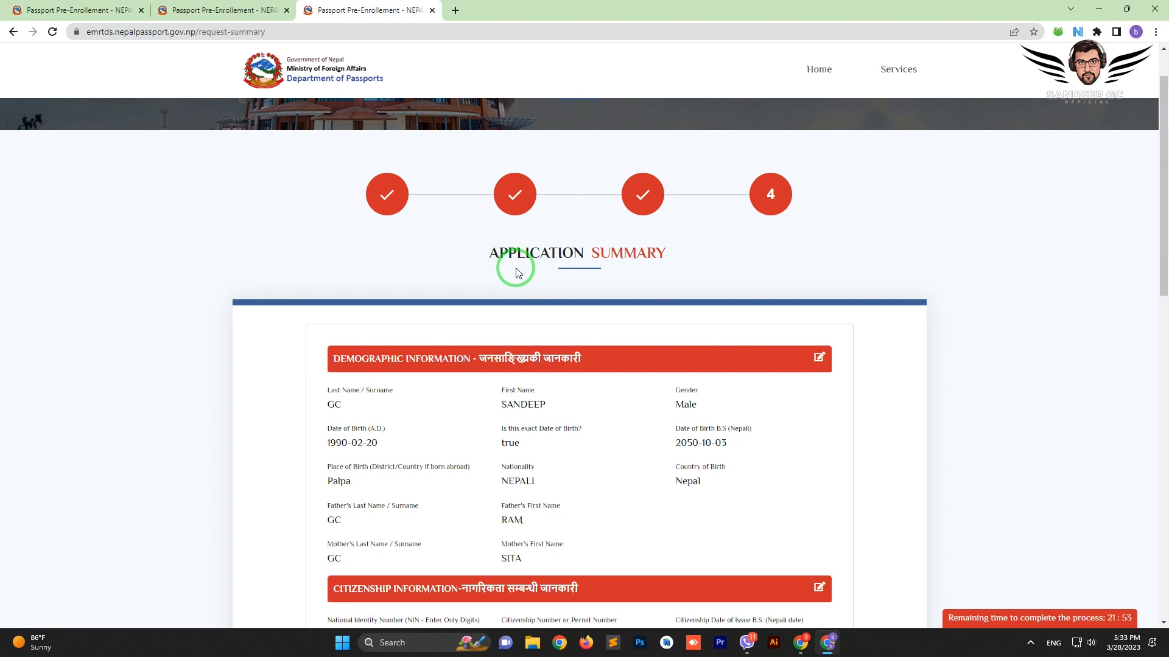
{"action": "scroll", "coordinate": [516, 273], "scroll_direction": "down", "scroll_amount": 11}
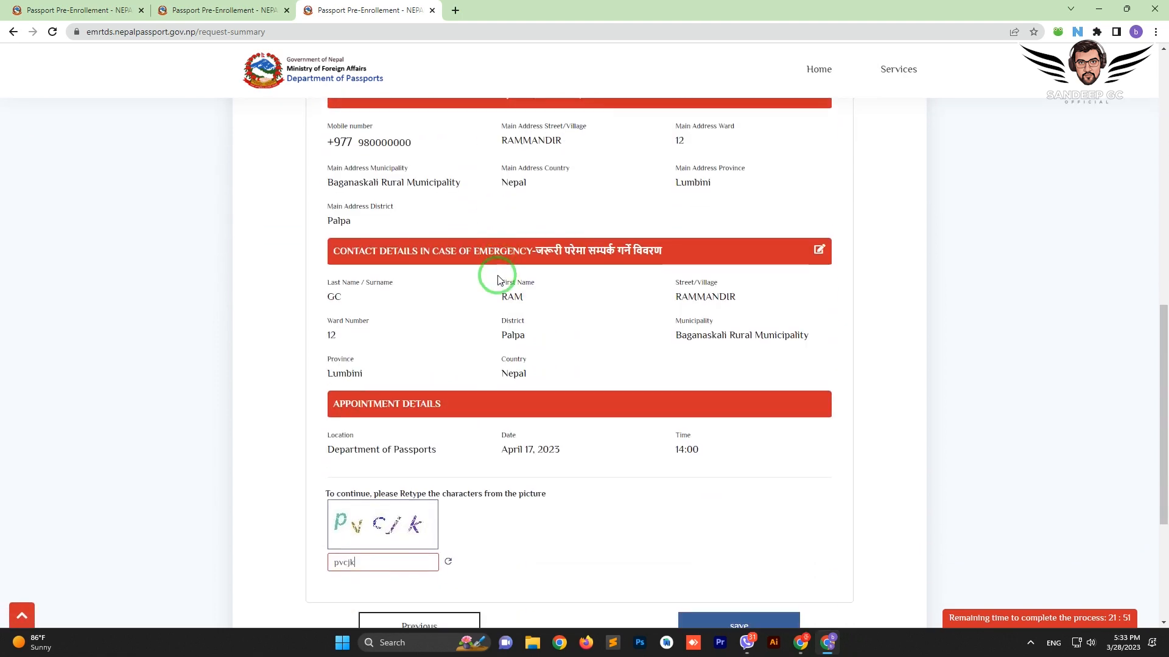